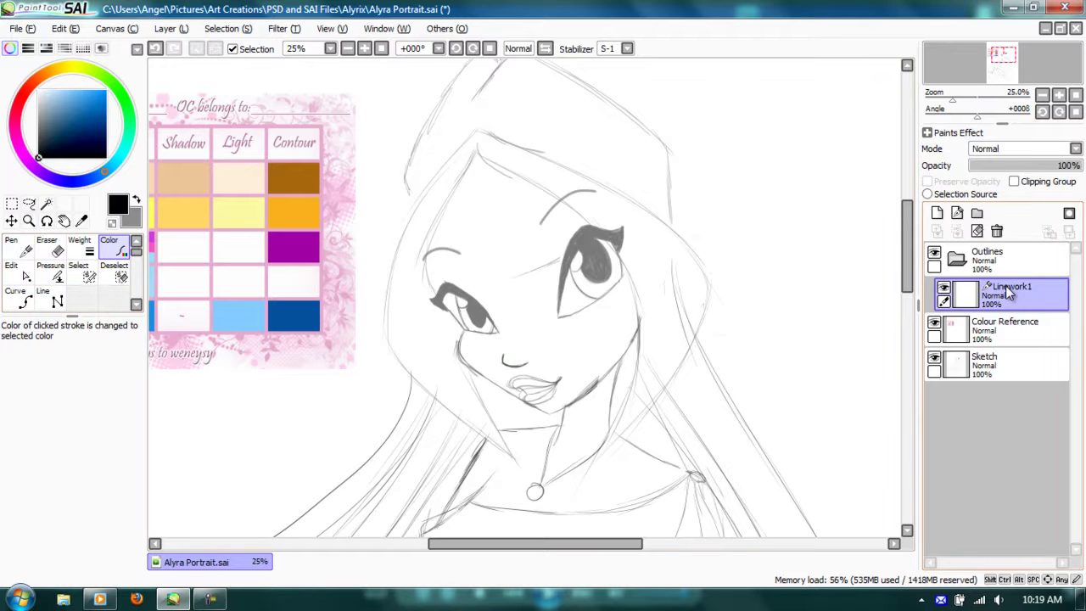
Rename the Linework1 layer inside the Outlines folder as Bangs.
{"action": "left_click", "coordinate": [1011, 327]}
{"action": "left_click", "coordinate": [1010, 307]}
{"action": "left_click", "coordinate": [1011, 327]}
{"action": "left_click", "coordinate": [1007, 288]}
{"action": "double_click", "coordinate": [1025, 294]}
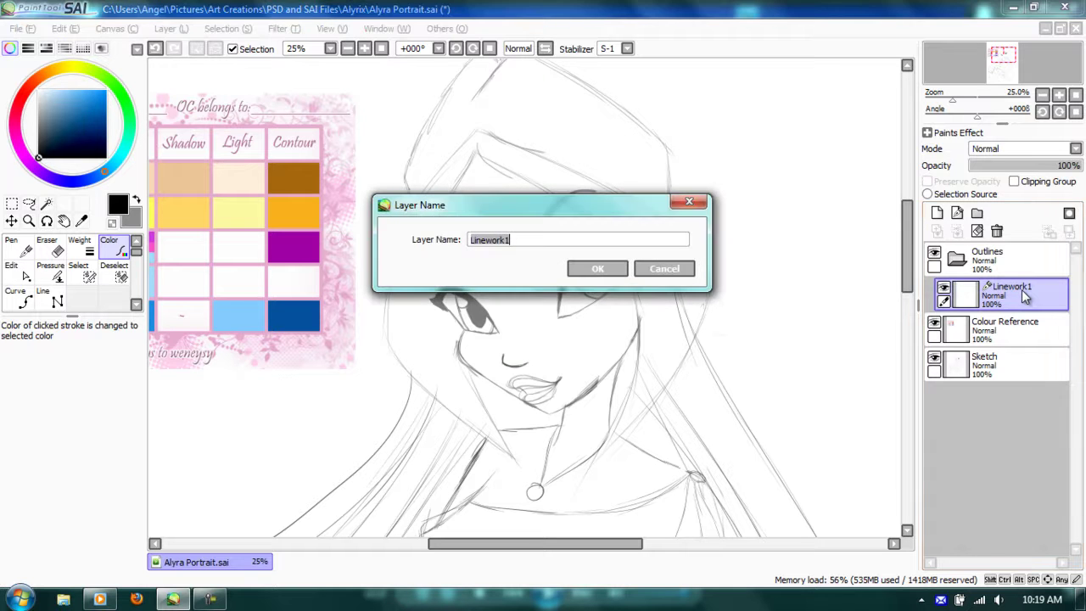
{"action": "type", "text": "H"}
{"action": "type", "text": "angs"}
{"action": "key", "text": "Return"}
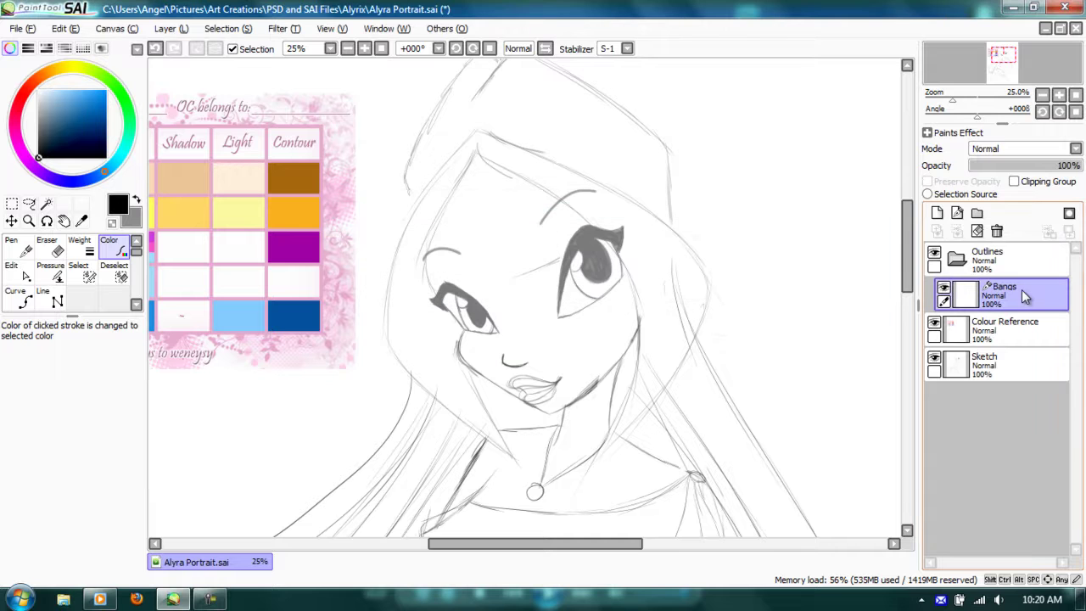
Trace the inner right edge of the bangs with the Curve tool at size 10 in the reference chart's purple contour color.
{"action": "left_click", "coordinate": [21, 301]}
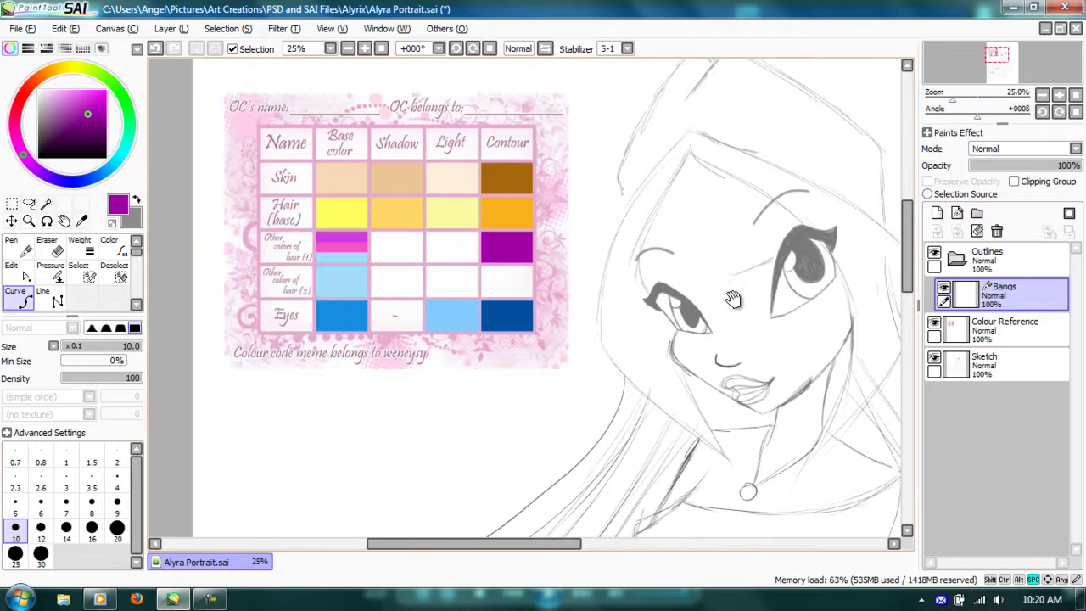
{"action": "left_click_drag", "start_coordinate": [735, 269], "coordinate": [661, 261]}
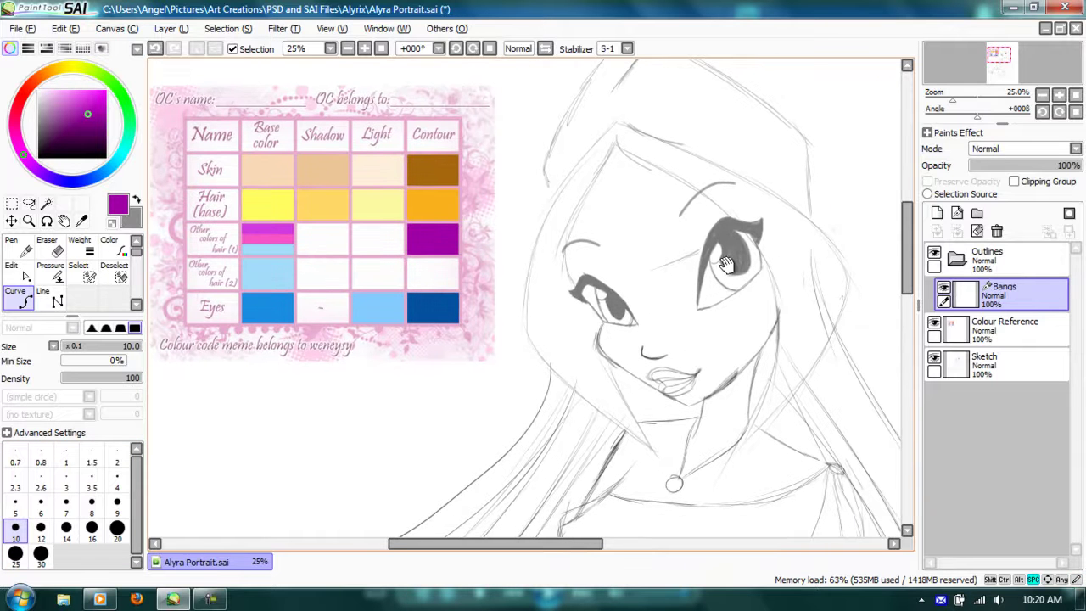
{"action": "left_click_drag", "start_coordinate": [744, 267], "coordinate": [497, 194]}
{"action": "left_click", "coordinate": [481, 196], "text": "ctrl"}
{"action": "left_click", "coordinate": [480, 196], "text": "ctrl"}
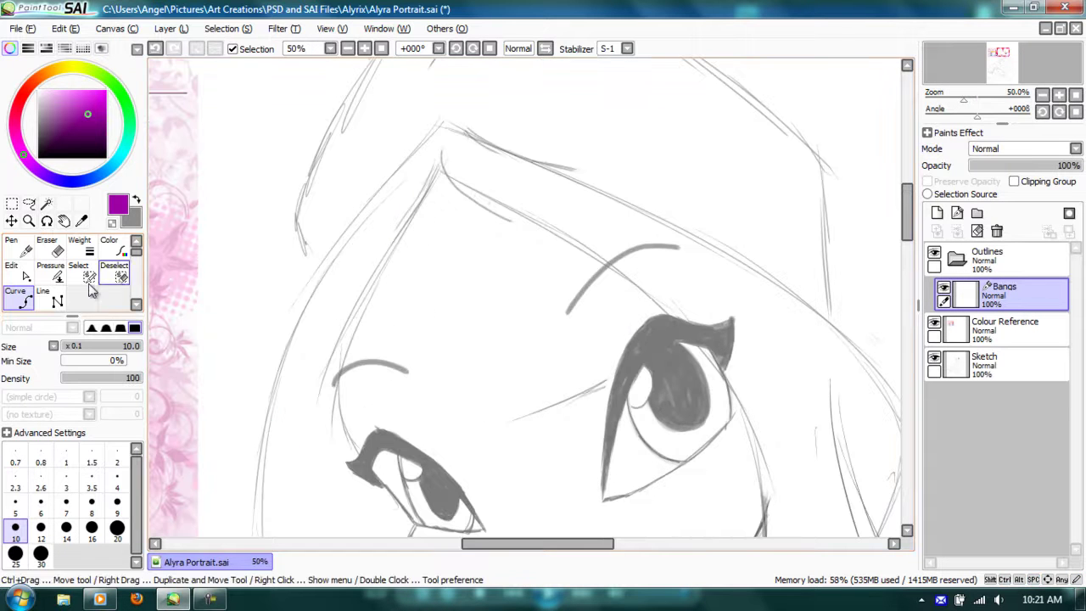
{"action": "left_click", "coordinate": [439, 172]}
{"action": "left_click", "coordinate": [537, 223]}
{"action": "left_click", "coordinate": [639, 291]}
{"action": "left_click", "coordinate": [722, 374]}
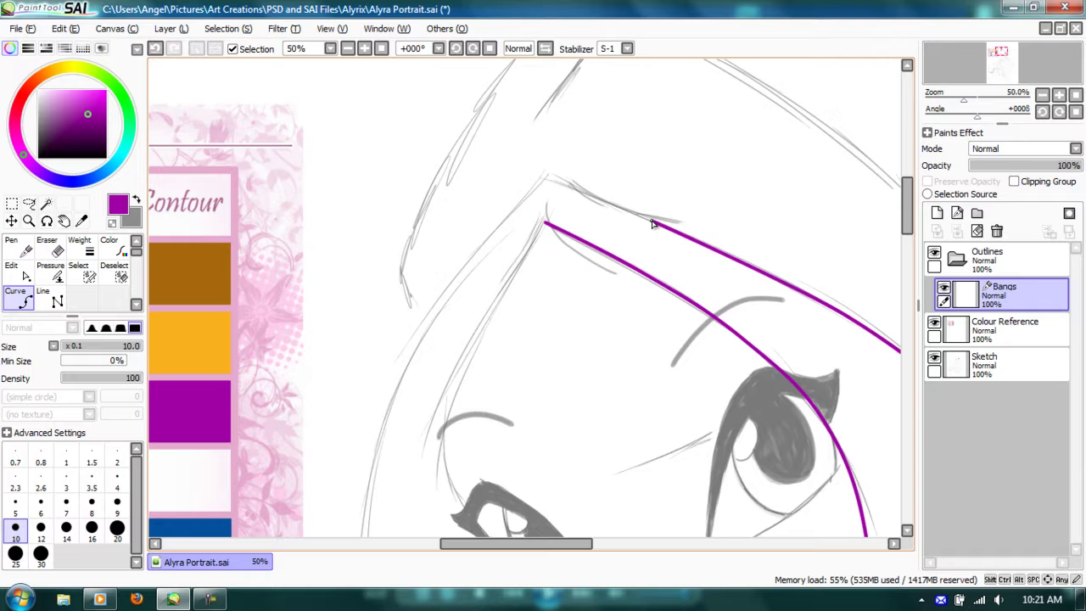
Trace the outer edge of the bangs up to the peak and around the left side to the cheek.
{"action": "left_click", "coordinate": [652, 222]}
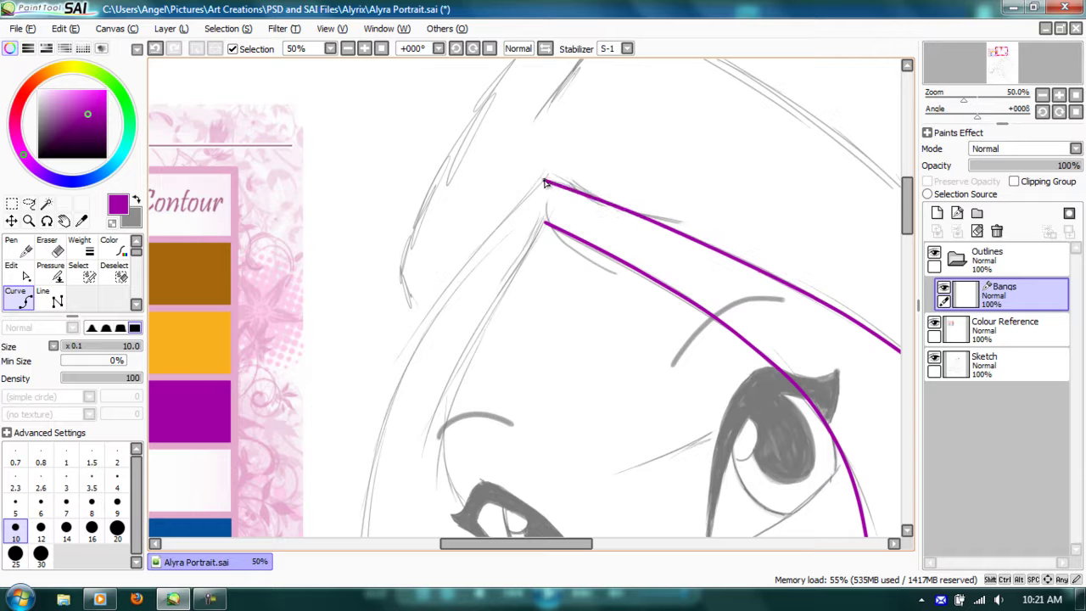
{"action": "left_click", "coordinate": [546, 183]}
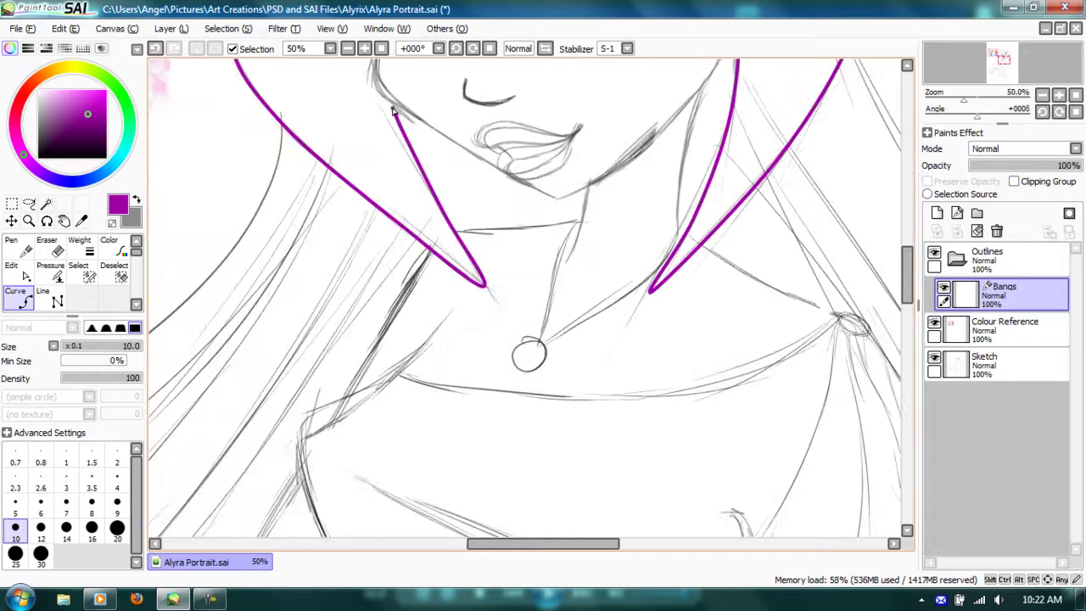
{"action": "left_click_drag", "start_coordinate": [432, 118], "coordinate": [413, 511]}
Convert the control point at the lower right tip of the bangs to a pointed corner with Pointed / Rounded.
{"action": "left_click", "coordinate": [11, 270]}
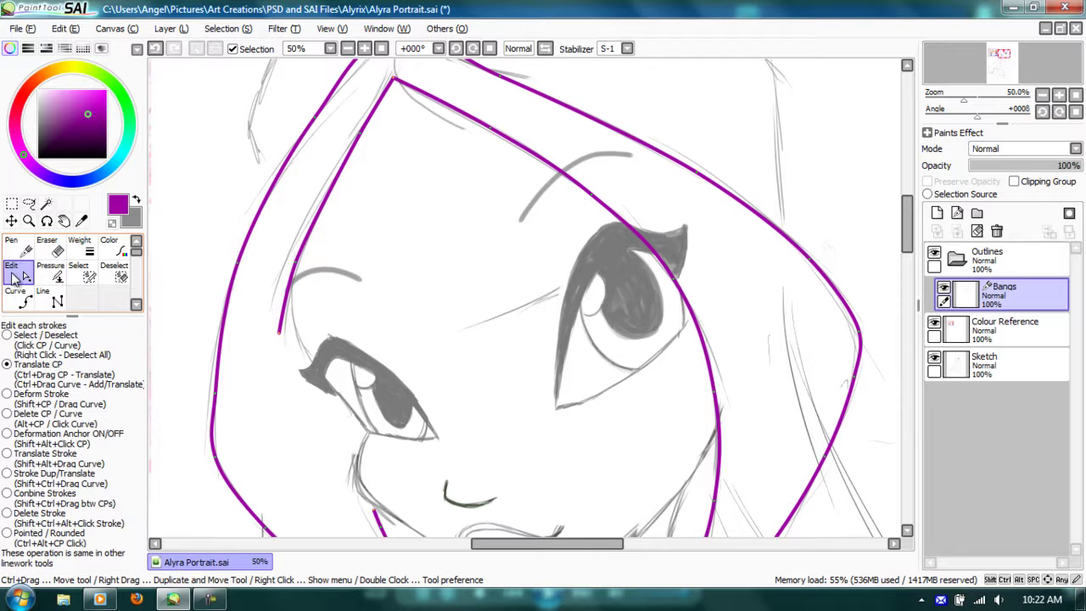
{"action": "left_click_drag", "start_coordinate": [267, 431], "coordinate": [449, 276]}
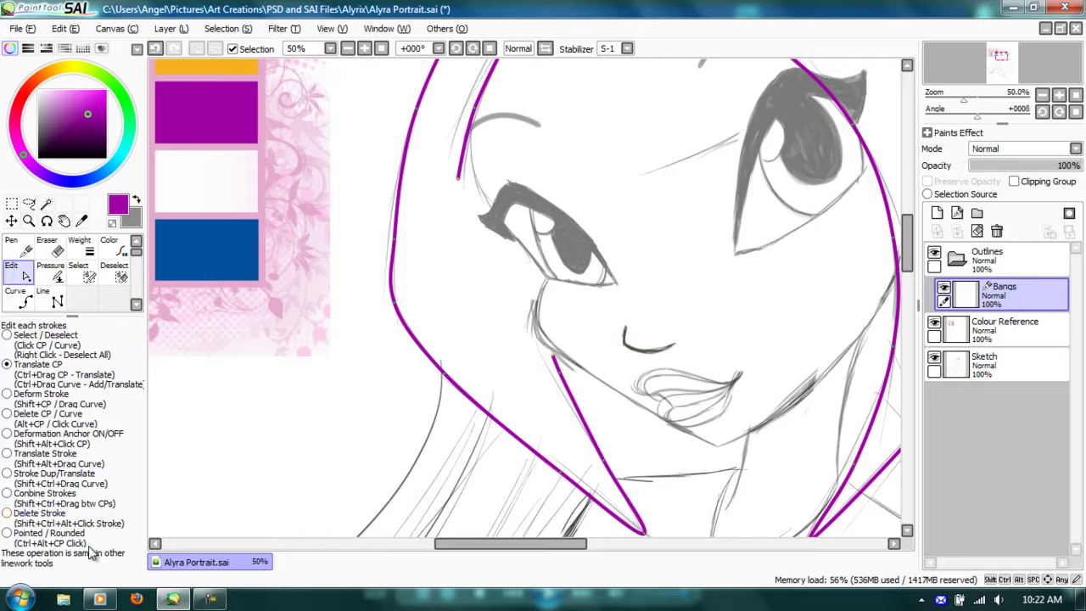
{"action": "left_click", "coordinate": [6, 534]}
{"action": "mouse_move", "coordinate": [670, 345]}
{"action": "left_mouse_down"}
{"action": "mouse_move", "coordinate": [550, 269]}
{"action": "mouse_move", "coordinate": [407, 150]}
{"action": "left_mouse_up"}
{"action": "left_click_drag", "start_coordinate": [509, 275], "coordinate": [448, 196]}
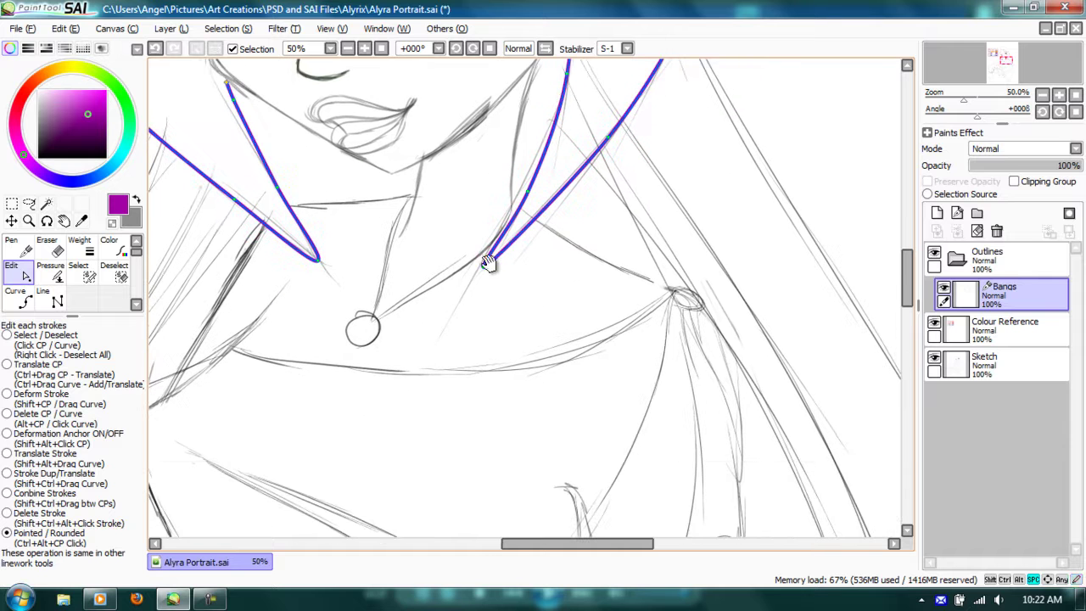
{"action": "key", "text": "ctrl+d"}
{"action": "left_click", "coordinate": [486, 269]}
{"action": "left_click", "coordinate": [483, 268], "text": "ctrl+alt"}
{"action": "key", "text": "ctrl+d"}
Make the control points at the lower left tip and upper peak of the bangs pointed.
{"action": "left_click_drag", "start_coordinate": [390, 270], "coordinate": [594, 282]}
{"action": "left_click", "coordinate": [522, 267]}
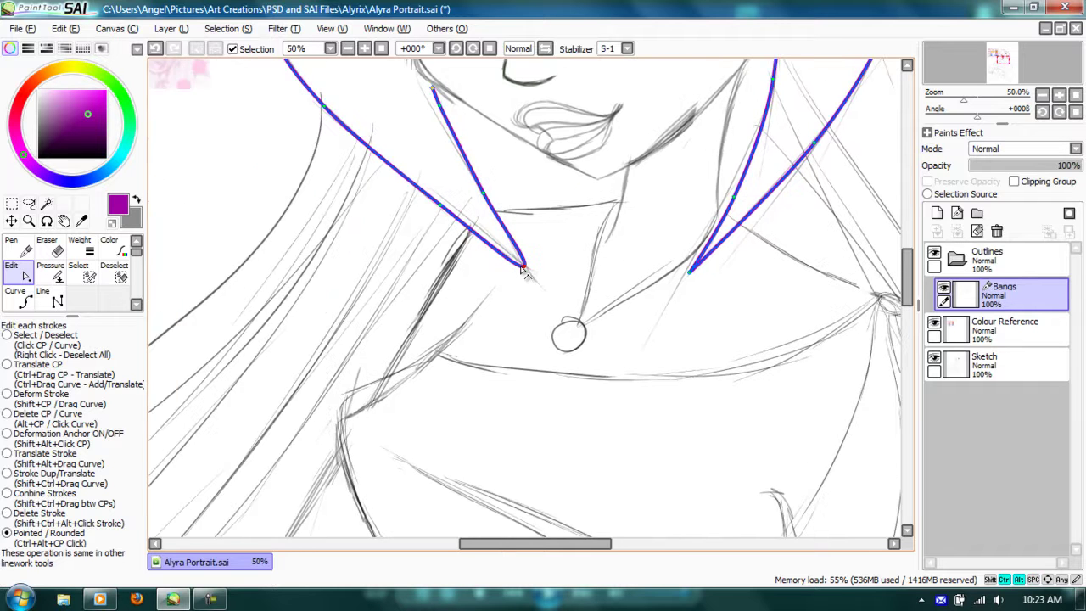
{"action": "key", "text": "ctrl+d"}
{"action": "left_click", "coordinate": [524, 266], "text": "ctrl+alt"}
{"action": "left_click_drag", "start_coordinate": [599, 192], "coordinate": [672, 461]}
{"action": "scroll", "coordinate": [560, 288], "scroll_direction": "up", "scroll_amount": 6}
{"action": "left_click", "coordinate": [537, 240]}
{"action": "key", "text": "ctrl+d"}
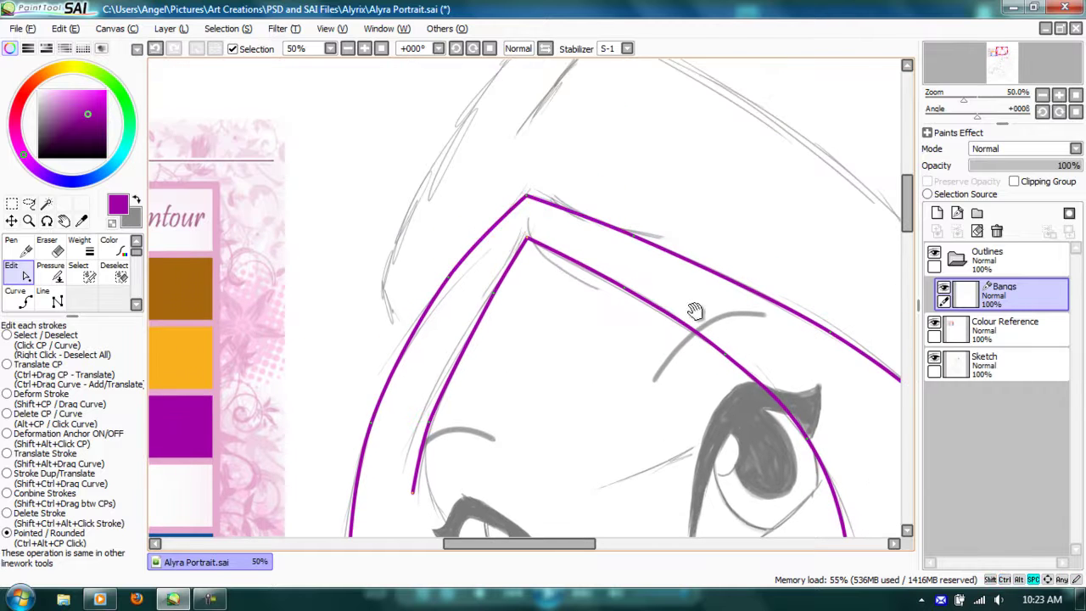
{"action": "left_click_drag", "start_coordinate": [757, 341], "coordinate": [507, 186]}
{"action": "left_click_drag", "start_coordinate": [417, 321], "coordinate": [436, 160]}
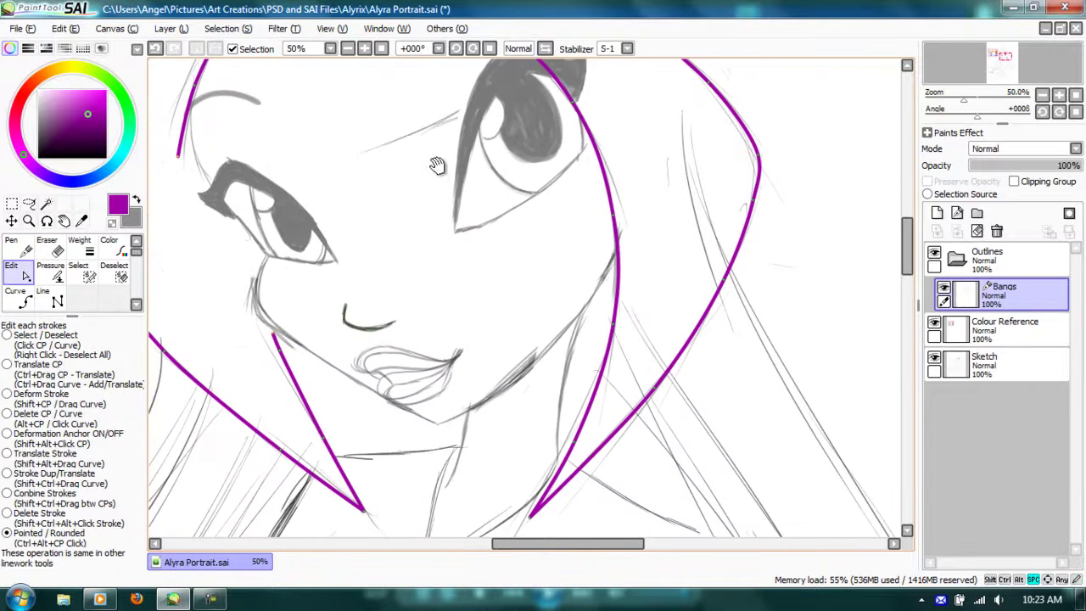
{"action": "left_click_drag", "start_coordinate": [388, 266], "coordinate": [493, 358]}
{"action": "left_click", "coordinate": [437, 318], "text": "ctrl+alt"}
With the Sketch layer temporarily hidden, smooth the bangs by nudging a left-edge control point and deleting an extra one on the inner left strand.
{"action": "left_click", "coordinate": [934, 357]}
{"action": "left_click", "coordinate": [25, 366]}
{"action": "left_click_drag", "start_coordinate": [314, 324], "coordinate": [309, 325]}
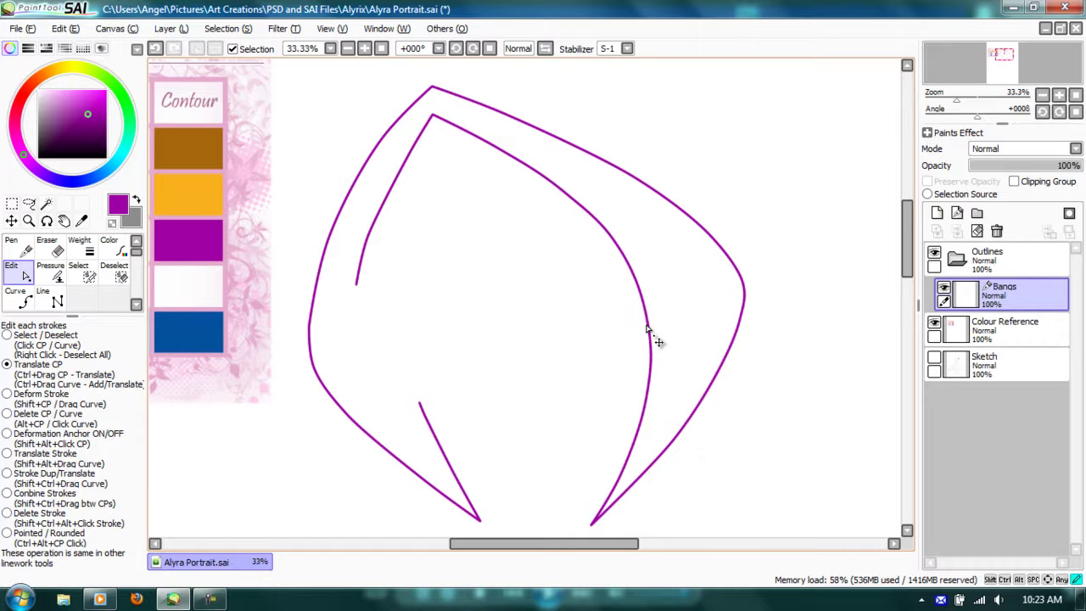
{"action": "left_click", "coordinate": [392, 191]}
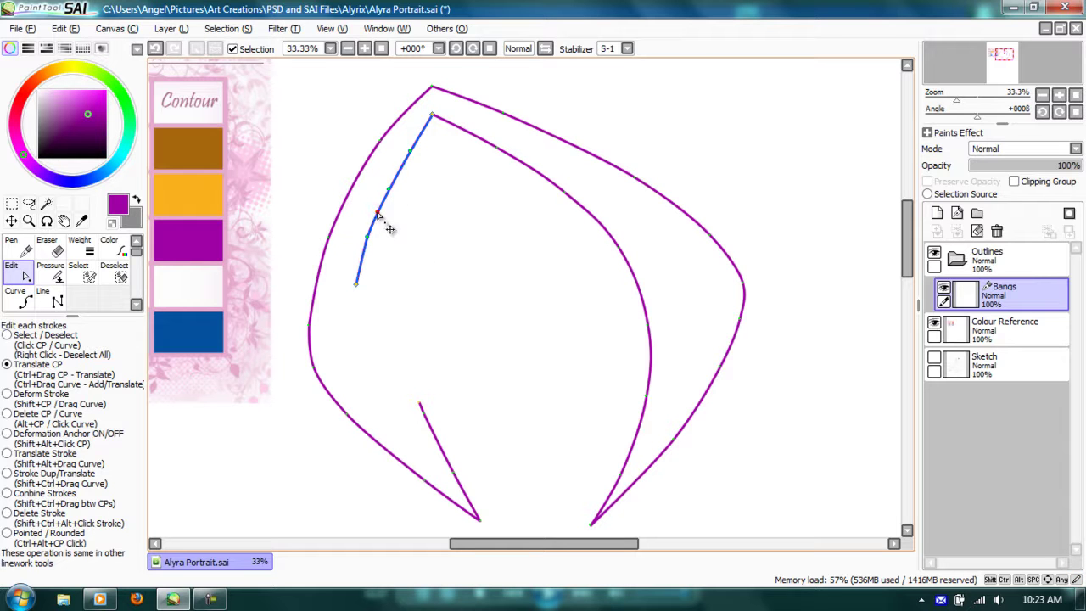
{"action": "key", "text": "alt"}
{"action": "left_click", "coordinate": [379, 213], "text": "alt"}
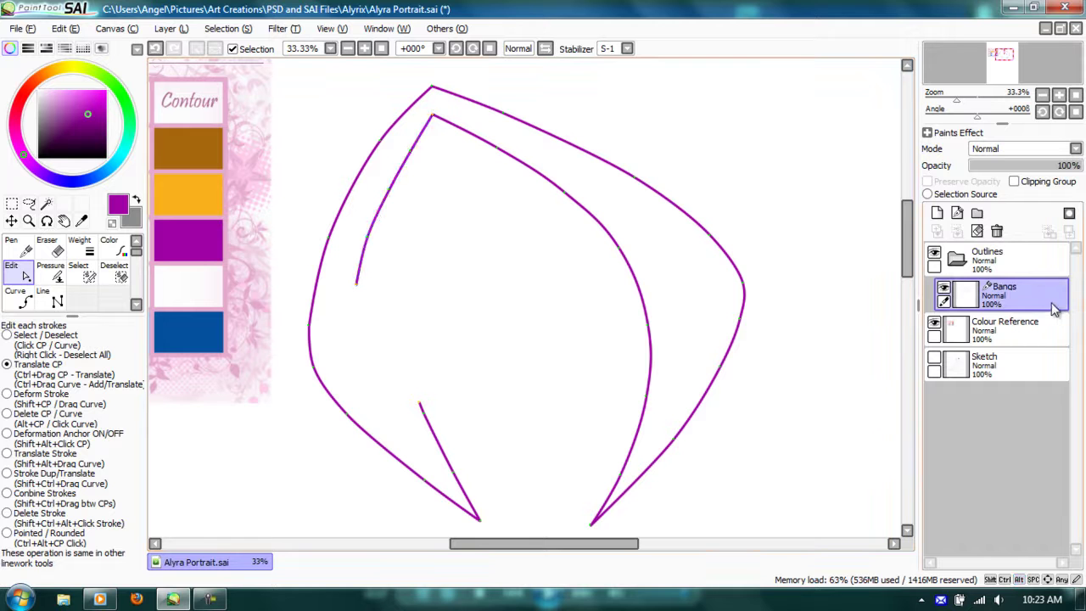
{"action": "left_click", "coordinate": [934, 361]}
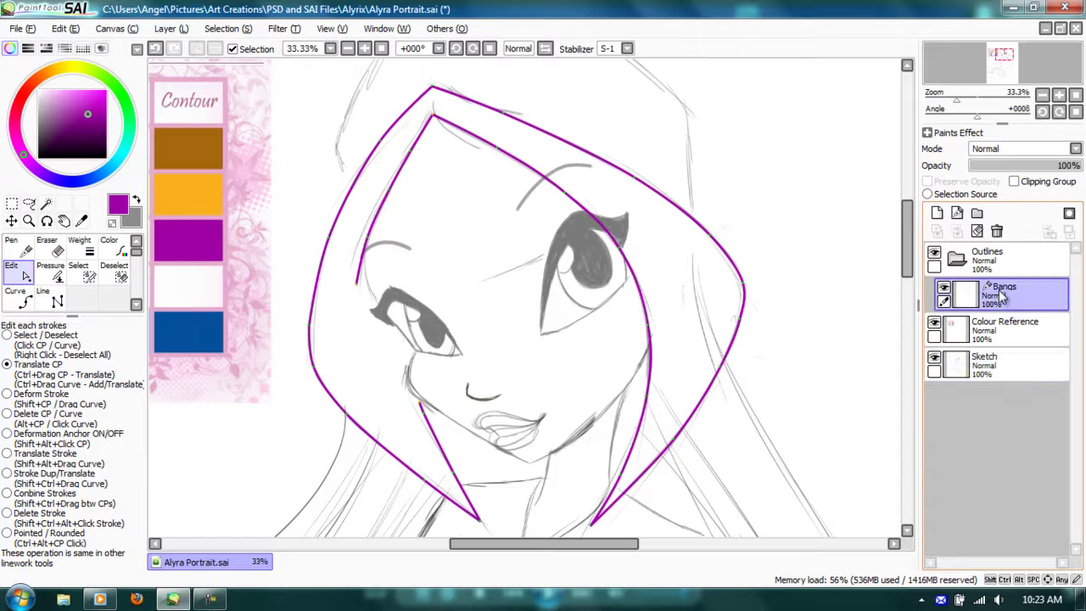
Increase the pressure of the control points along the outer right edge of the bangs to thicken its curve.
{"action": "left_click", "coordinate": [50, 270]}
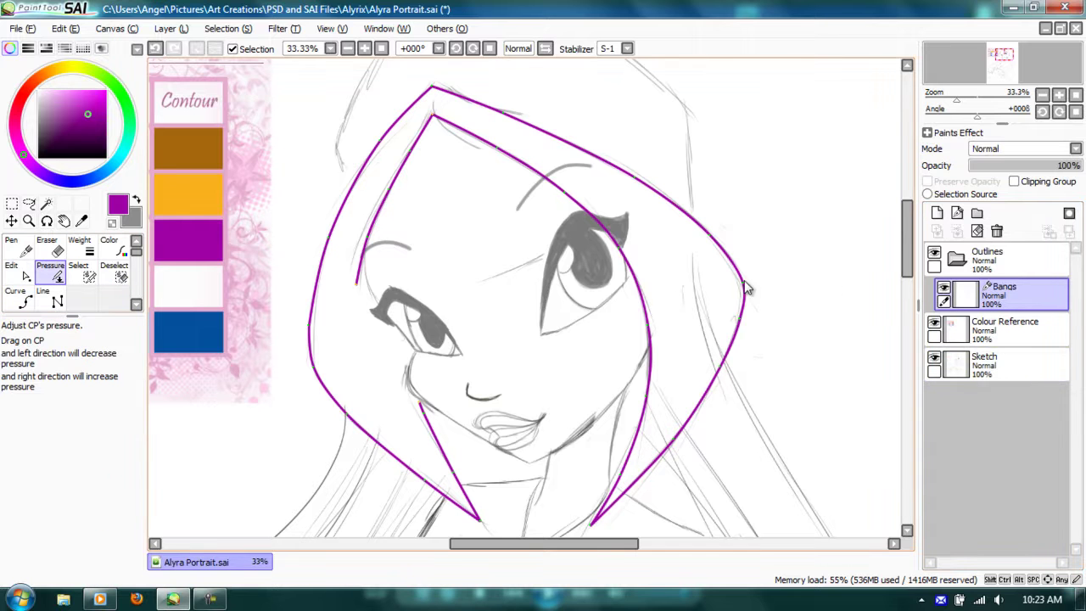
{"action": "left_click_drag", "start_coordinate": [743, 282], "coordinate": [805, 288]}
{"action": "left_click_drag", "start_coordinate": [738, 321], "coordinate": [937, 353]}
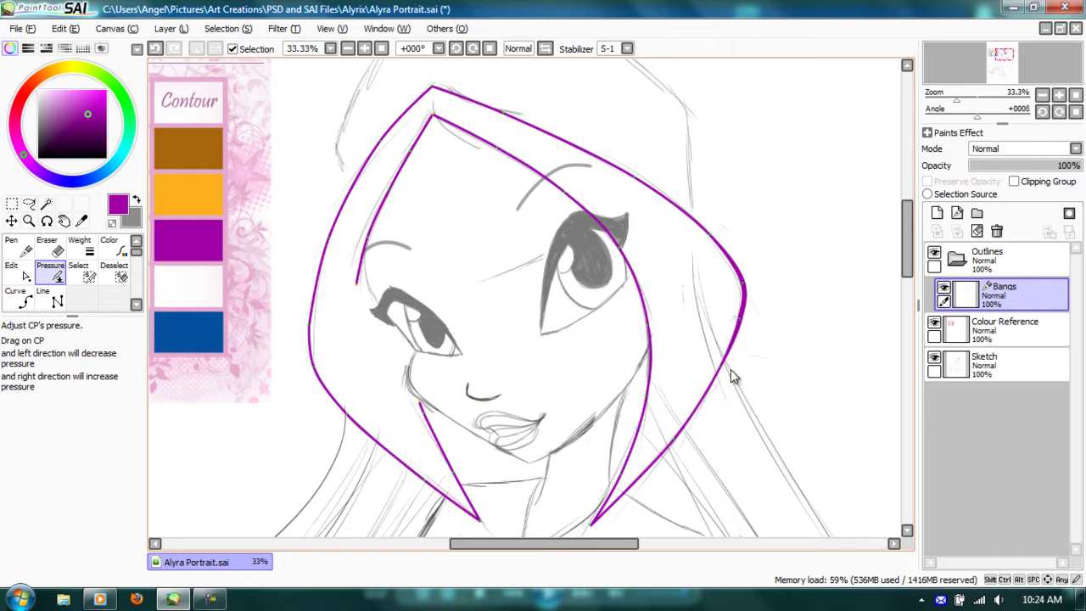
{"action": "left_click_drag", "start_coordinate": [720, 367], "coordinate": [752, 368]}
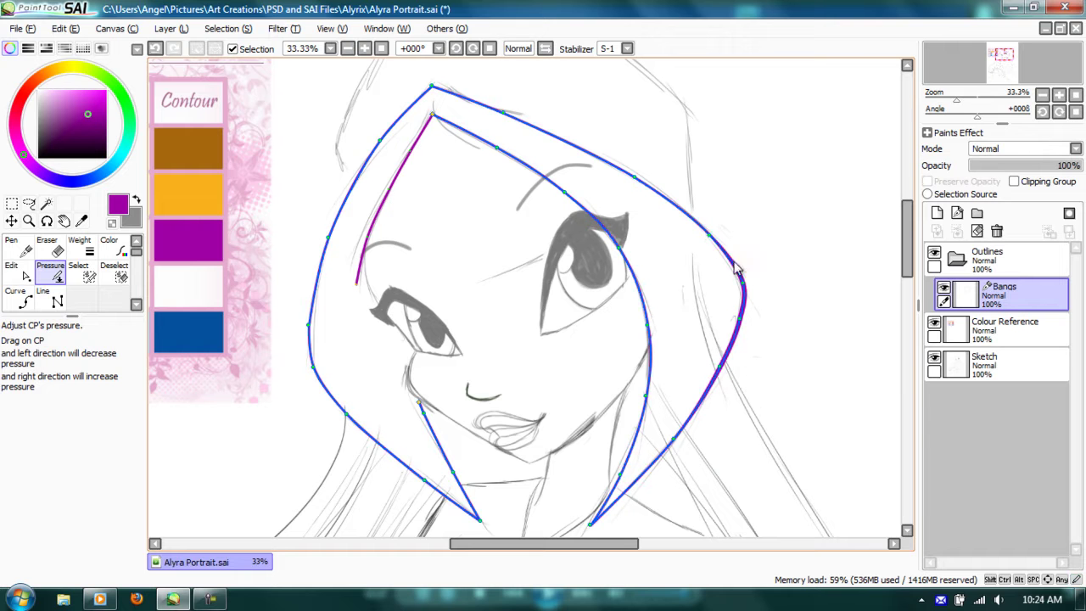
{"action": "left_click_drag", "start_coordinate": [709, 235], "coordinate": [750, 250]}
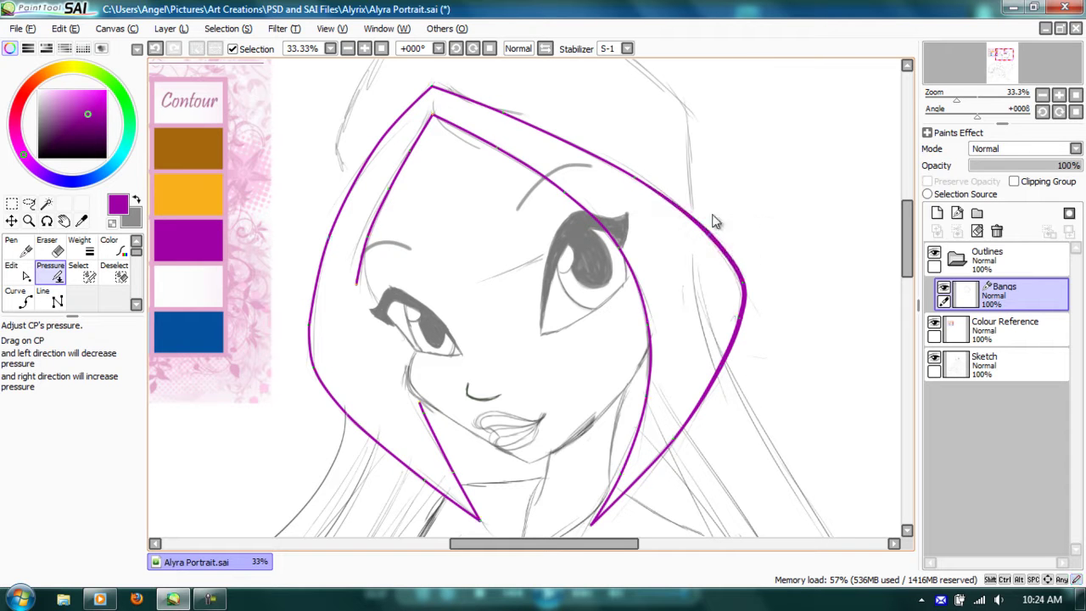
{"action": "left_click_drag", "start_coordinate": [647, 183], "coordinate": [660, 200]}
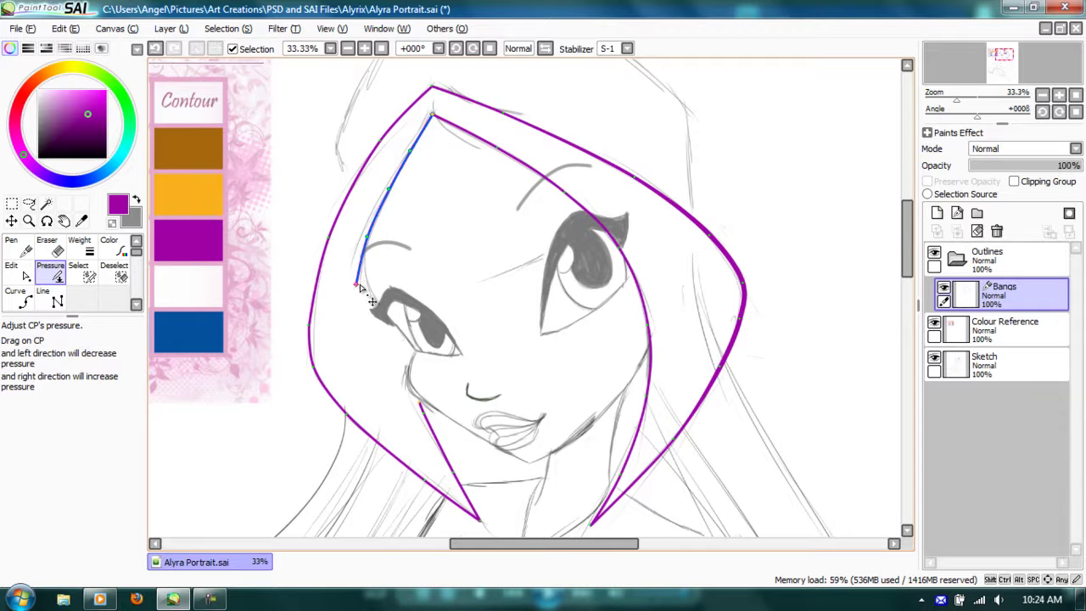
Taper the lower end of the inner left bang strand, thicken its middle with pressure, and hide the Sketch layer to check it.
{"action": "left_click_drag", "start_coordinate": [357, 287], "coordinate": [334, 291]}
{"action": "left_click_drag", "start_coordinate": [388, 191], "coordinate": [399, 197]}
{"action": "left_click_drag", "start_coordinate": [413, 155], "coordinate": [416, 155]}
{"action": "key", "text": "space"}
{"action": "mouse_move", "coordinate": [479, 223]}
{"action": "left_mouse_down"}
{"action": "mouse_move", "coordinate": [472, 149]}
{"action": "mouse_move", "coordinate": [481, 250]}
{"action": "left_mouse_up"}
{"action": "left_click", "coordinate": [935, 359]}
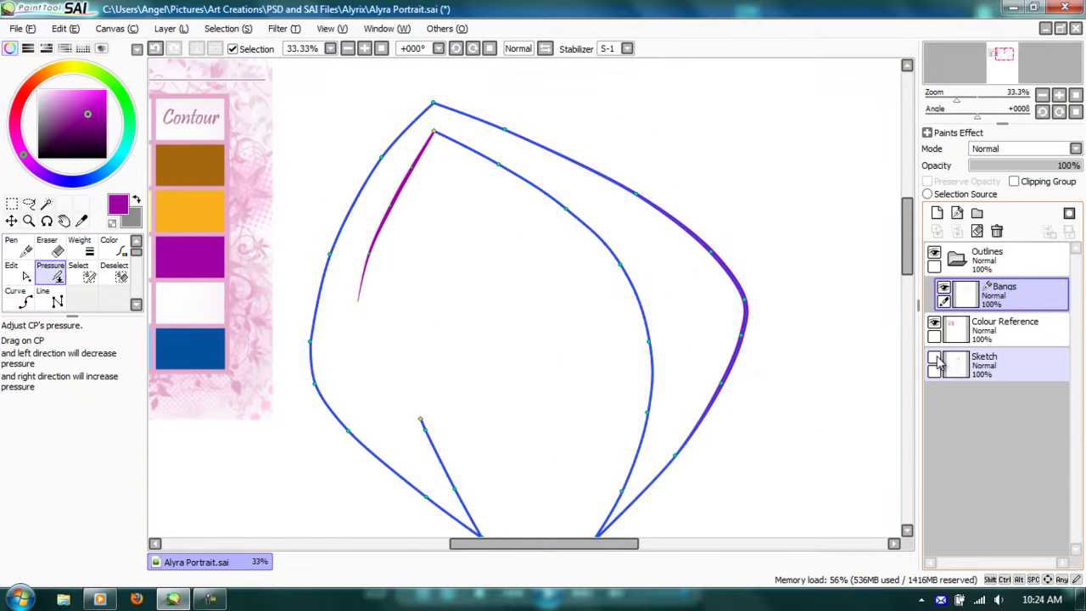
Show the Sketch layer again and add a new linework layer placed below Bangs.
{"action": "left_click", "coordinate": [17, 297]}
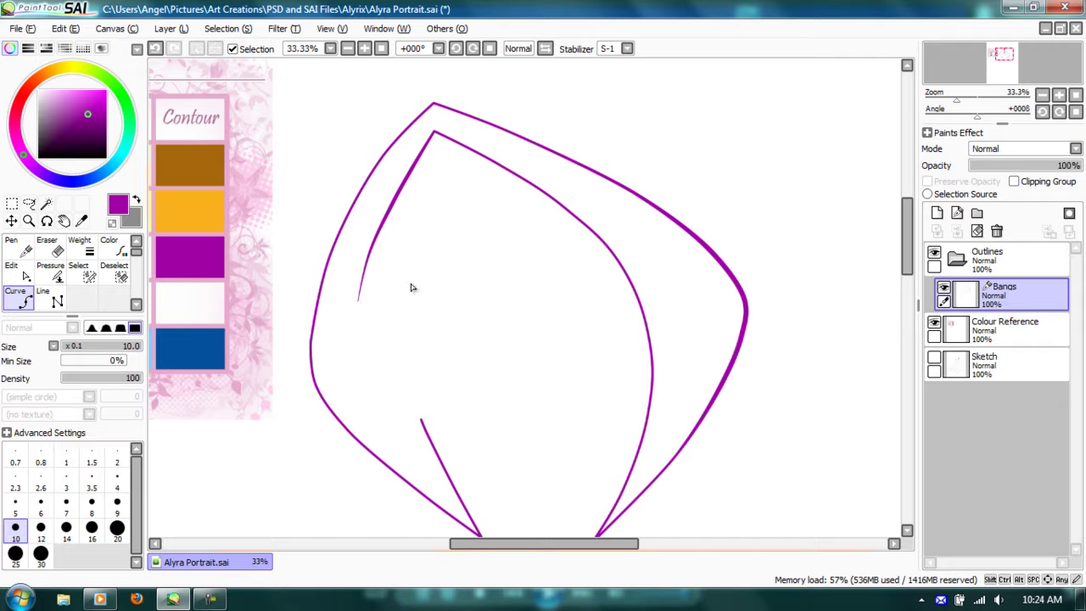
{"action": "left_click", "coordinate": [934, 361]}
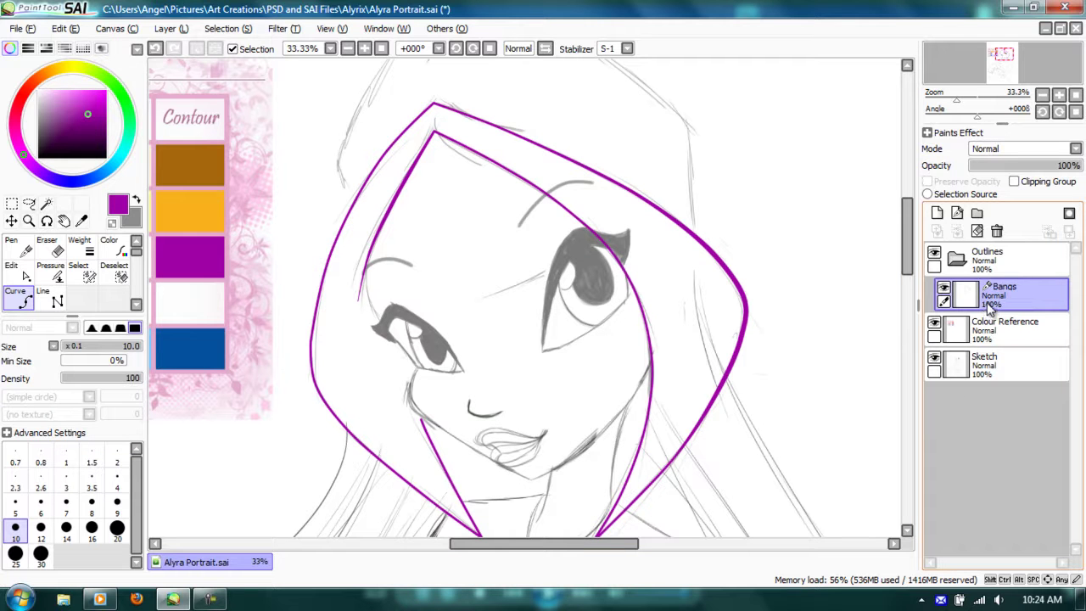
{"action": "left_click", "coordinate": [957, 214]}
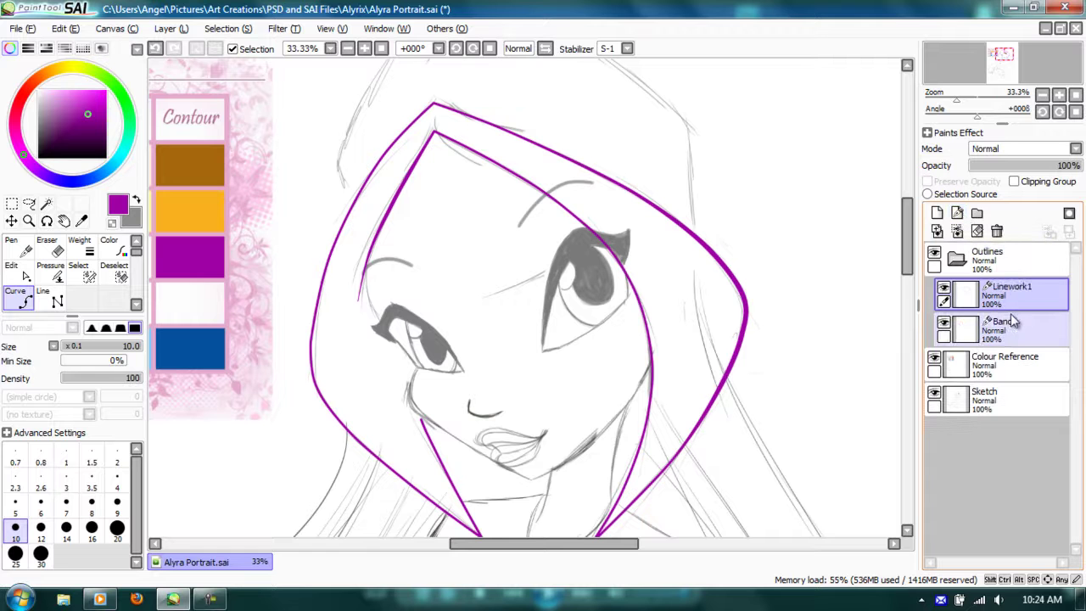
{"action": "left_click_drag", "start_coordinate": [1018, 300], "coordinate": [1022, 342]}
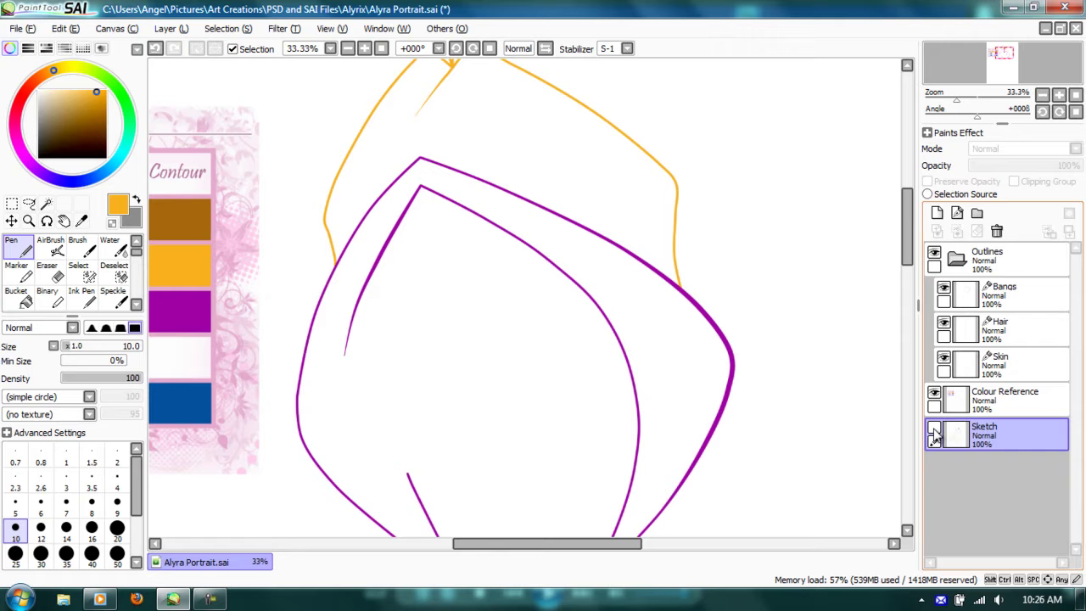
Set the main bangs stroke on the Bangs layer to a weight of 20 and compare it against the sketch.
{"action": "left_click", "coordinate": [957, 301]}
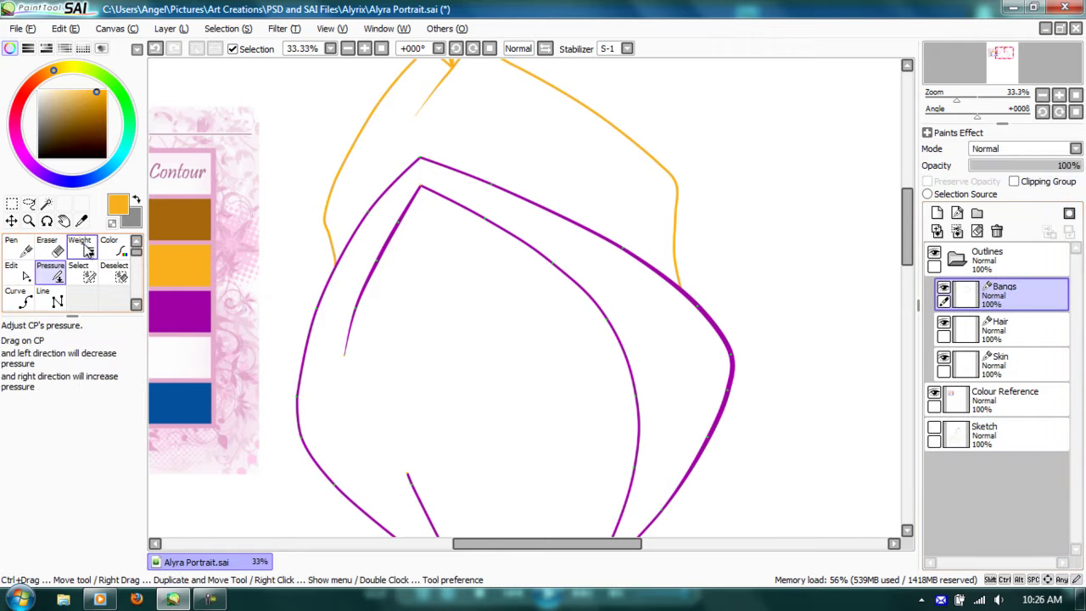
{"action": "left_click", "coordinate": [85, 246]}
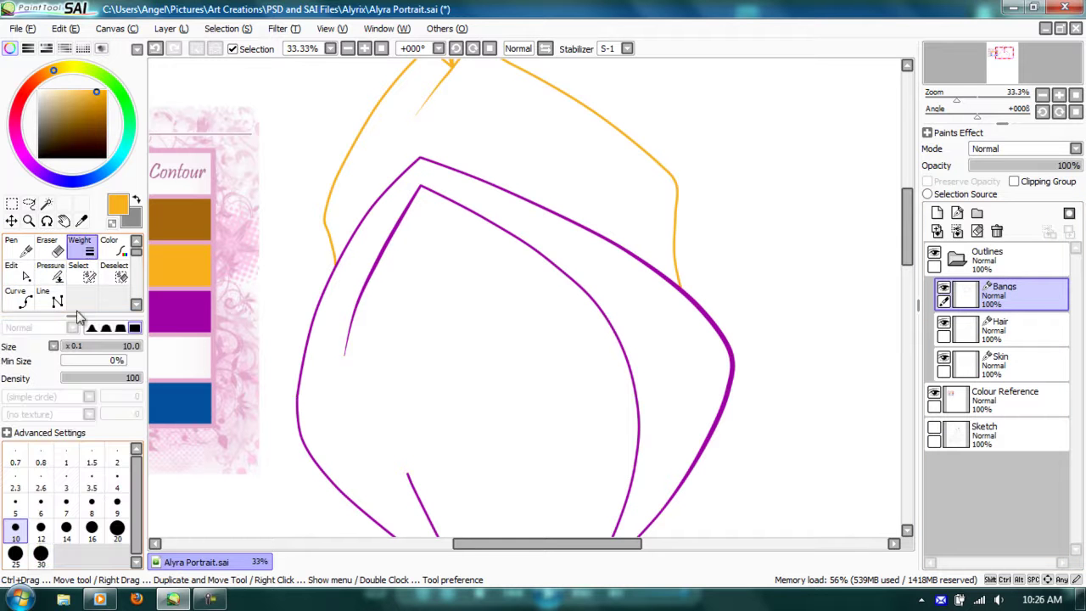
{"action": "left_click", "coordinate": [117, 527]}
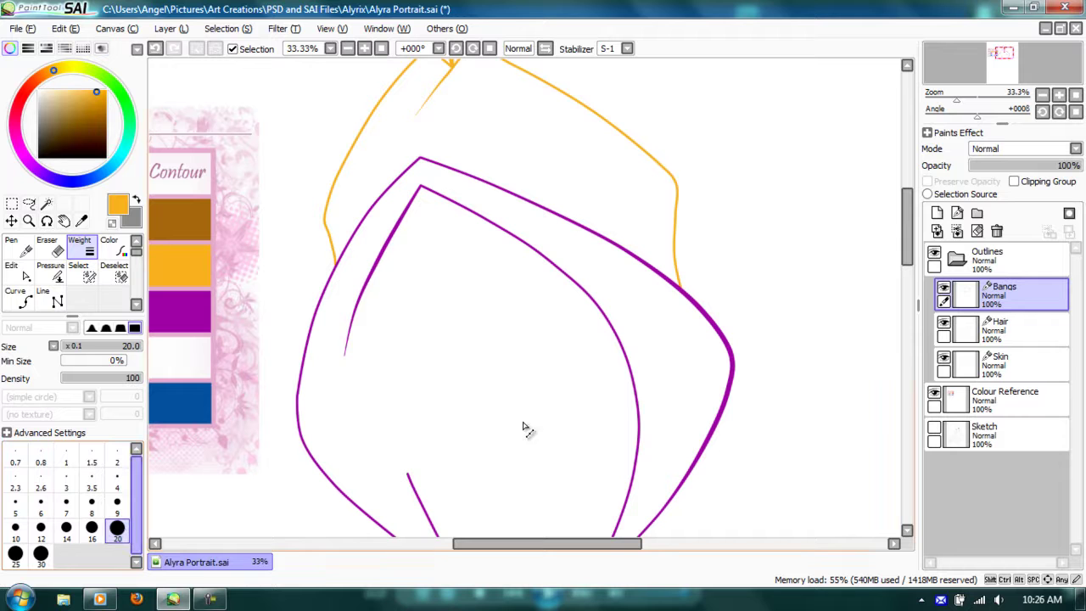
{"action": "left_click", "coordinate": [713, 329]}
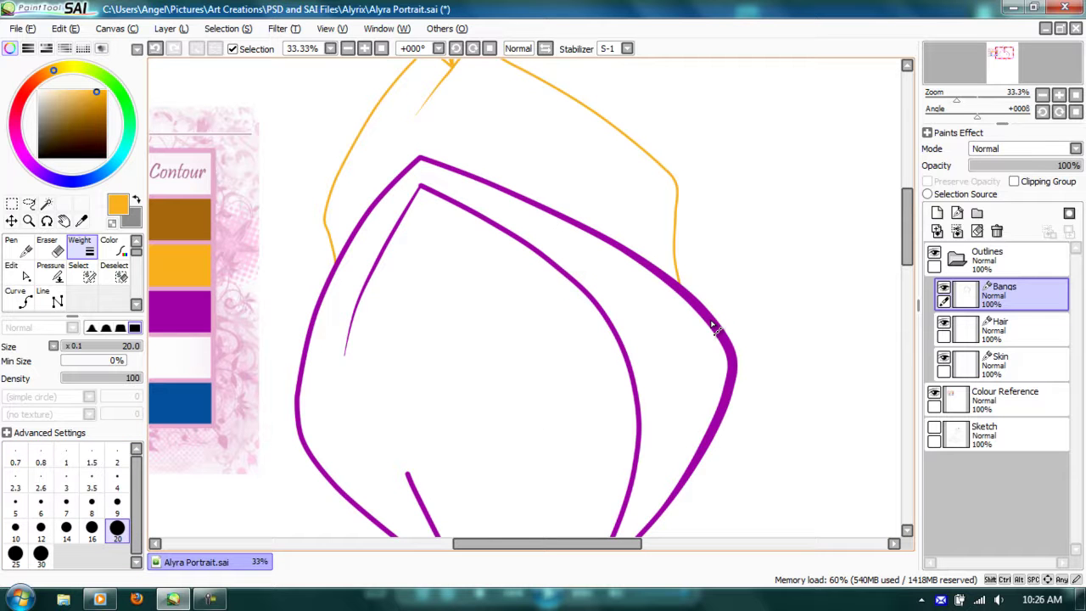
{"action": "left_click", "coordinate": [934, 431]}
{"action": "left_click", "coordinate": [935, 431]}
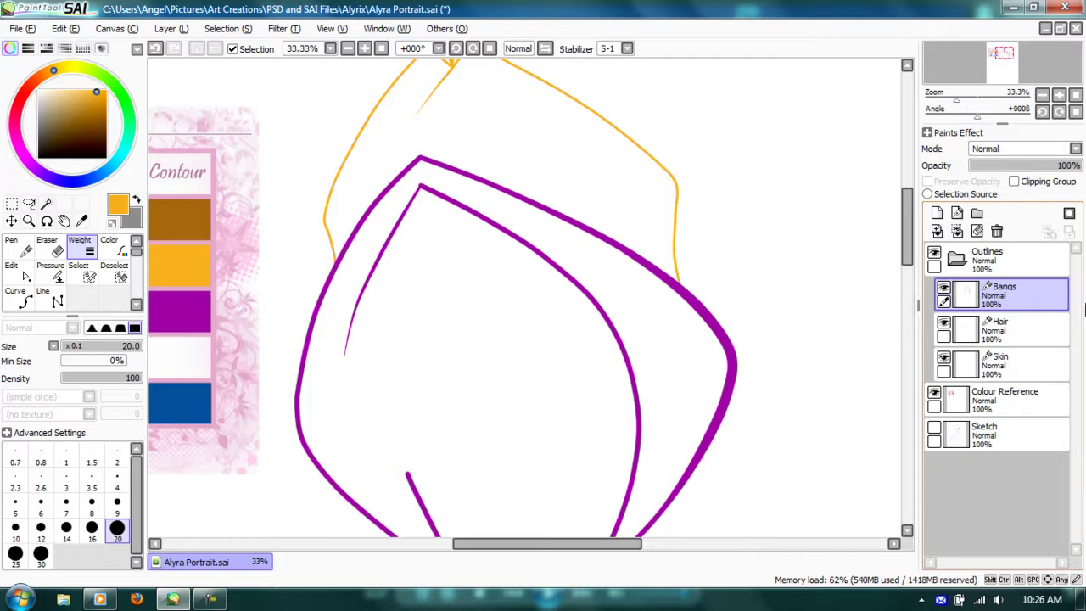
Apply the weight of 20 to the upper hair outline on the Hair layer.
{"action": "left_click", "coordinate": [1006, 332]}
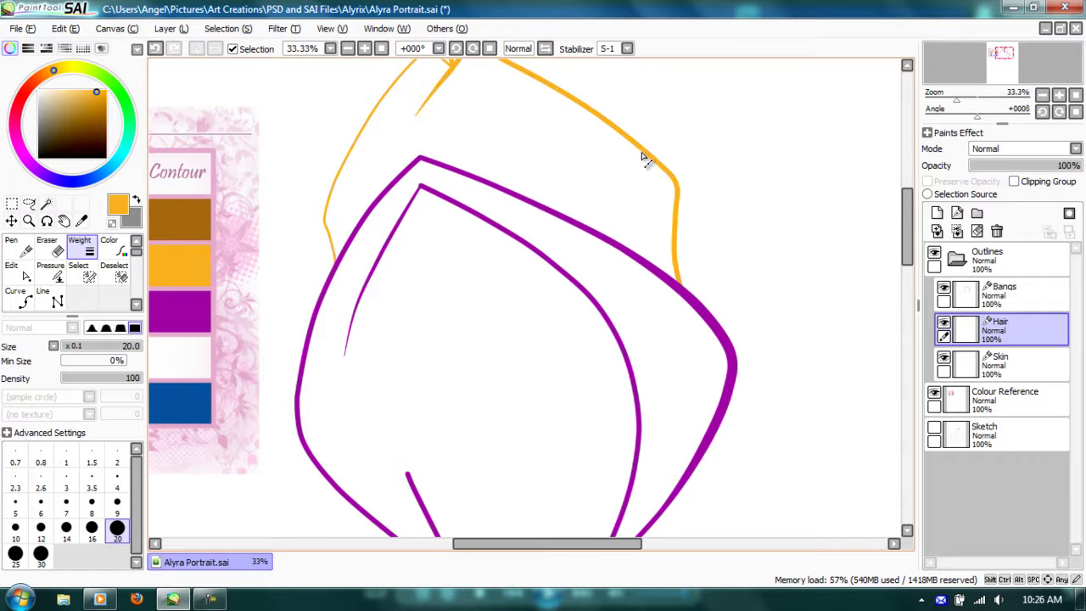
{"action": "left_click_drag", "start_coordinate": [535, 165], "coordinate": [615, 346]}
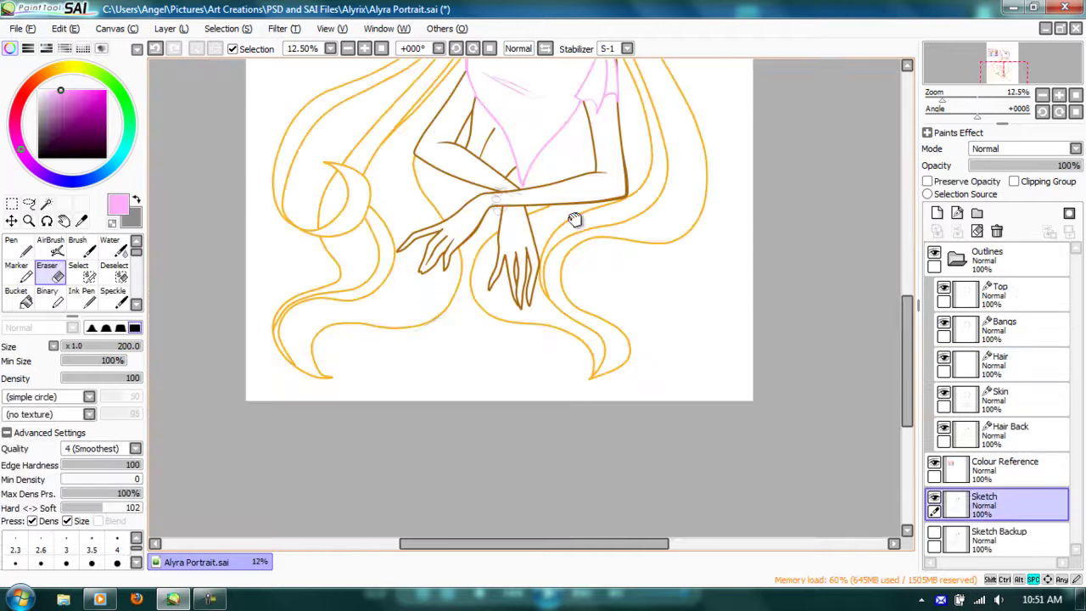
Add a layer set named Bracelet above the Top layer, with the sketched wrist beads in close view.
{"action": "left_click_drag", "start_coordinate": [575, 219], "coordinate": [582, 467]}
{"action": "left_click_drag", "start_coordinate": [583, 270], "coordinate": [587, 315]}
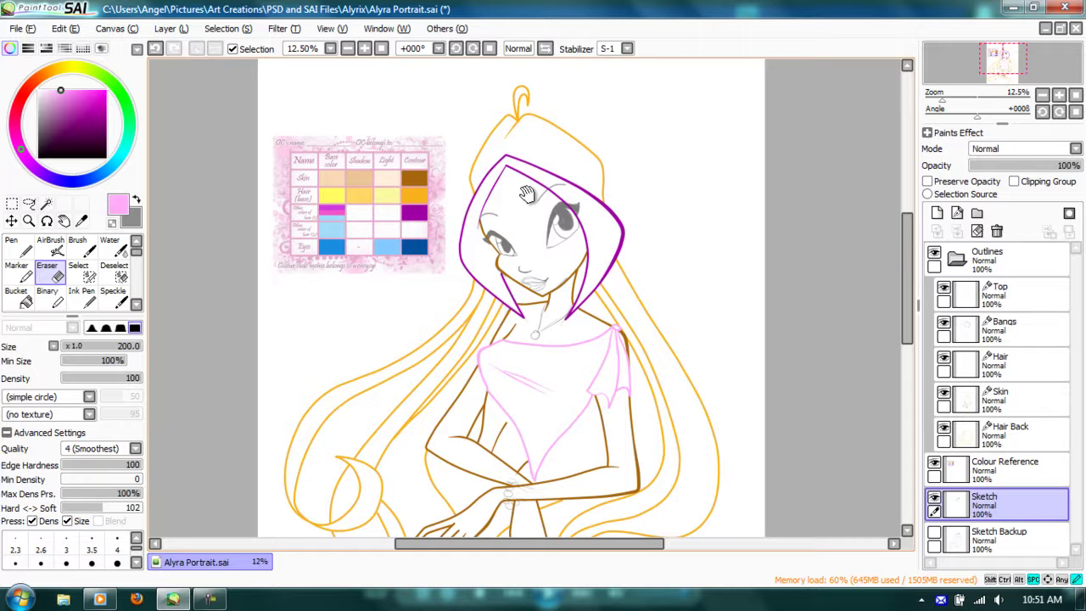
{"action": "scroll", "coordinate": [527, 193], "scroll_direction": "down", "scroll_amount": 6}
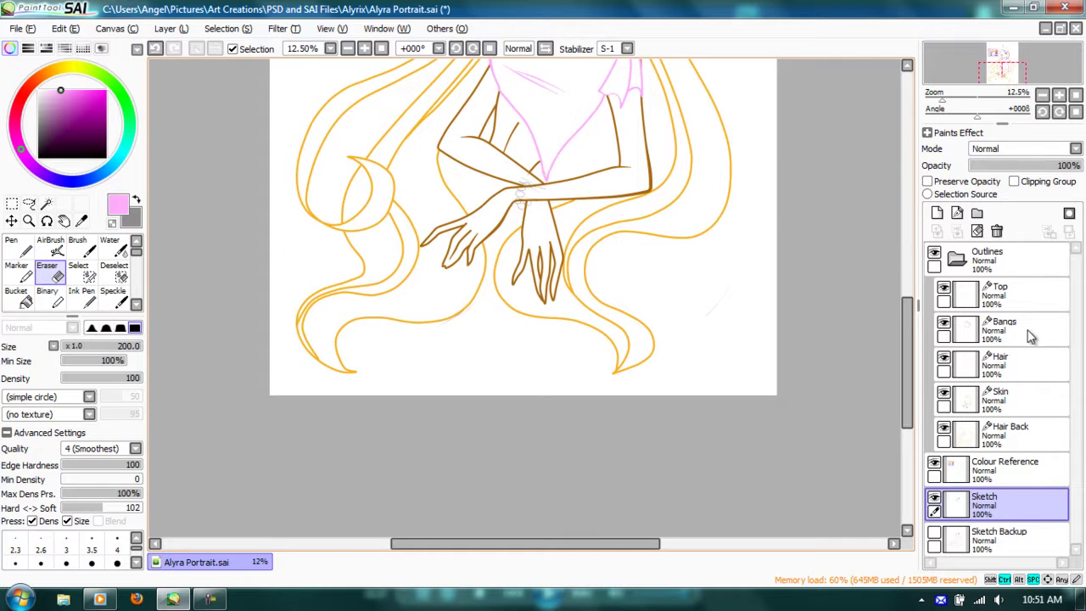
{"action": "key", "text": "ctrl+plus"}
{"action": "key", "text": "ctrl+plus"}
{"action": "key", "text": "ctrl+plus"}
{"action": "key", "text": "ctrl+plus"}
{"action": "key", "text": "ctrl+plus"}
{"action": "left_click_drag", "start_coordinate": [485, 204], "coordinate": [558, 303]}
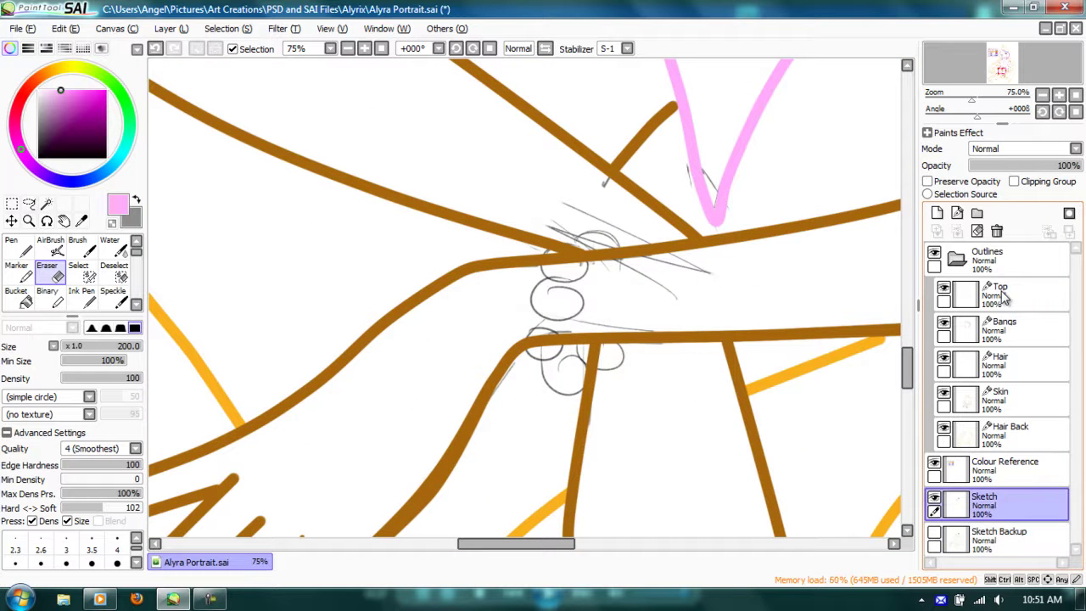
{"action": "left_click", "coordinate": [1002, 292]}
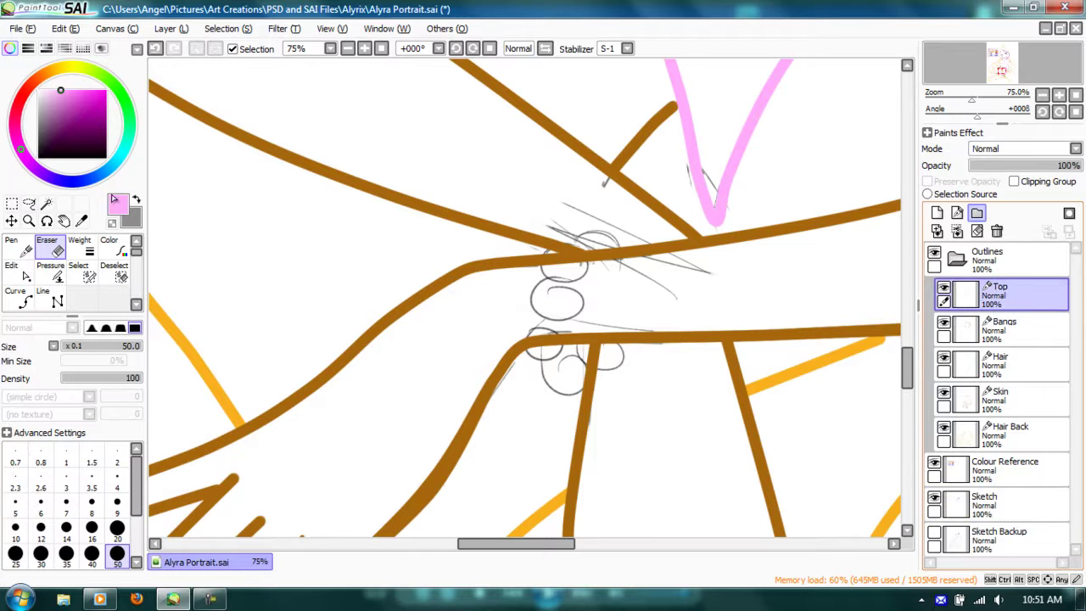
{"action": "left_click", "coordinate": [977, 213]}
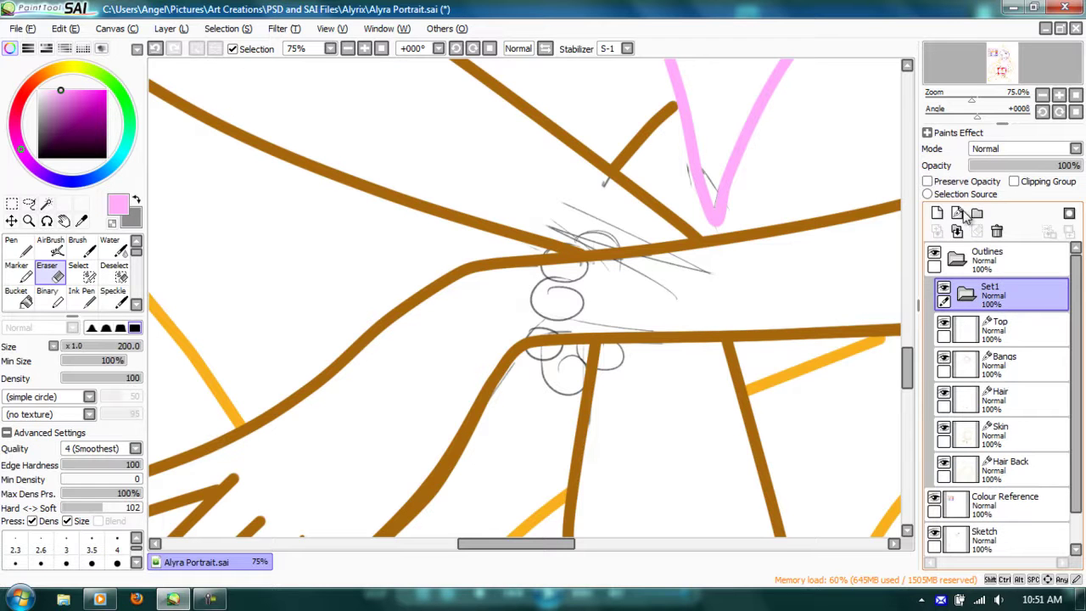
{"action": "double_click", "coordinate": [1008, 296]}
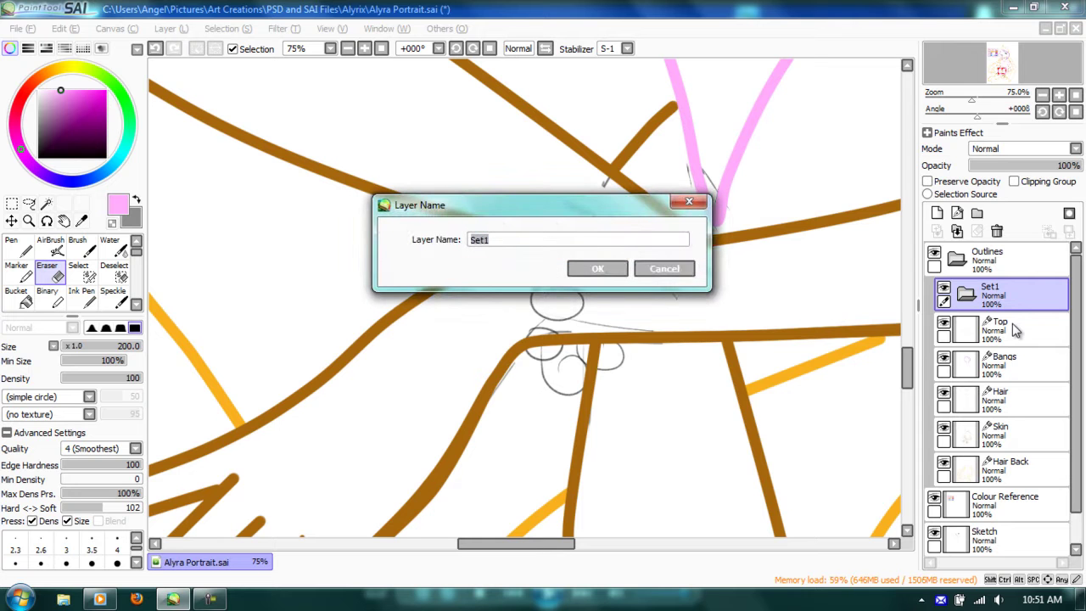
{"action": "type", "text": "Bracelet"}
{"action": "key", "text": "Return"}
Add a linework layer named Bead inside the Bracelet set and ready the Curve tool.
{"action": "left_click", "coordinate": [957, 213]}
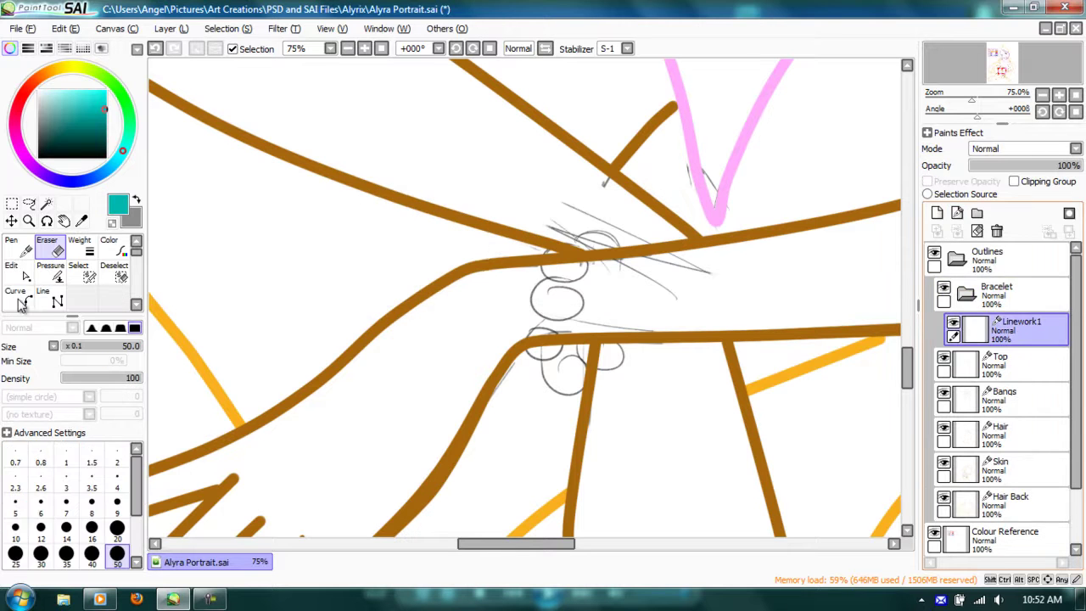
{"action": "double_click", "coordinate": [1021, 324]}
{"action": "type", "text": "Bead"}
{"action": "key", "text": "Return"}
{"action": "key", "text": "c"}
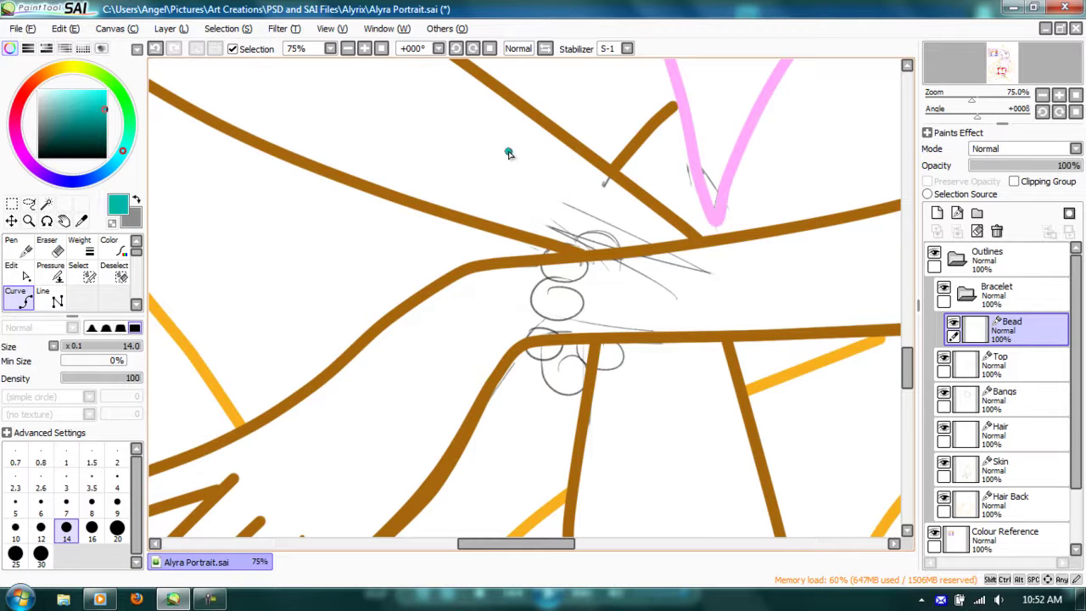
Draw a large teal circle around the wrist with a 14 px curve by rotating the canvas fully, then reset the rotation.
{"action": "left_click_drag", "start_coordinate": [509, 153], "coordinate": [480, 157]}
{"action": "left_click", "coordinate": [509, 154]}
{"action": "key", "text": "Delete"}
{"action": "left_click", "coordinate": [509, 153]}
{"action": "key", "text": "Delete"}
{"action": "key", "text": "Delete"}
{"action": "key", "text": "Delete"}
{"action": "key", "text": "Delete"}
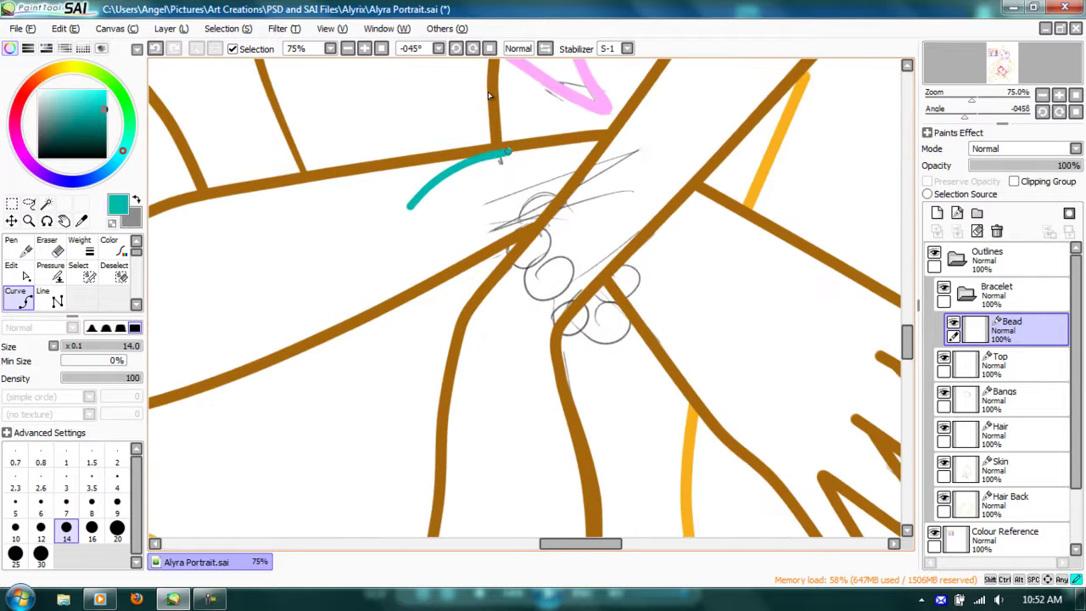
{"action": "key", "text": "Delete"}
{"action": "key", "text": "Delete"}
{"action": "key", "text": "Delete"}
{"action": "key", "text": "Delete"}
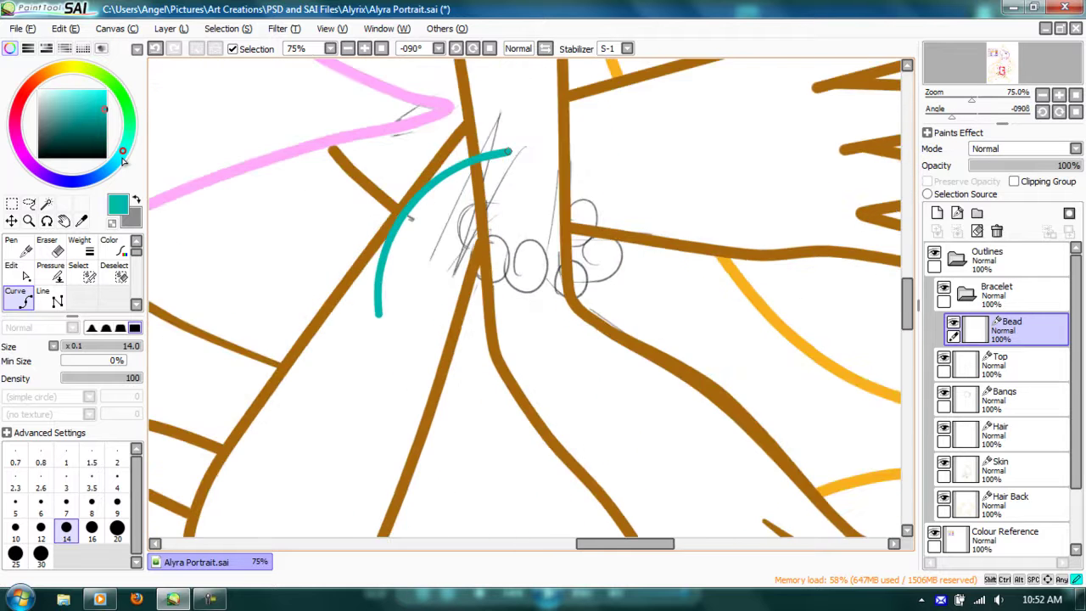
{"action": "key", "text": "Home"}
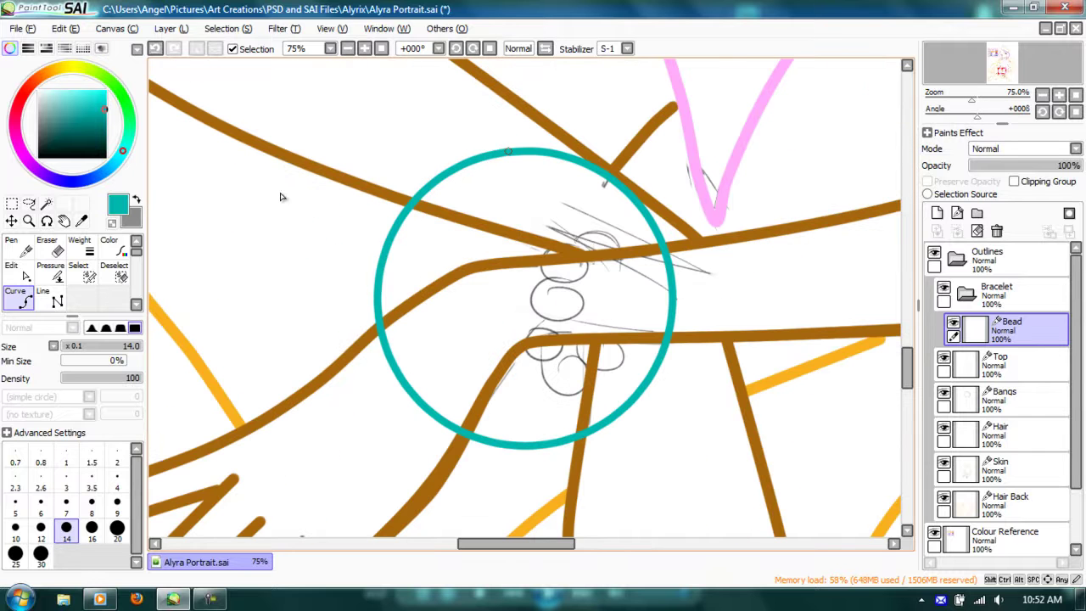
{"action": "left_click", "coordinate": [487, 91]}
{"action": "key", "text": "ctrl+z"}
Scale the teal circle down onto the middle sketched bead as a flattened oval and set its line weight to 20.
{"action": "left_click_drag", "start_coordinate": [538, 334], "coordinate": [556, 240]}
{"action": "key", "text": "ctrl+t"}
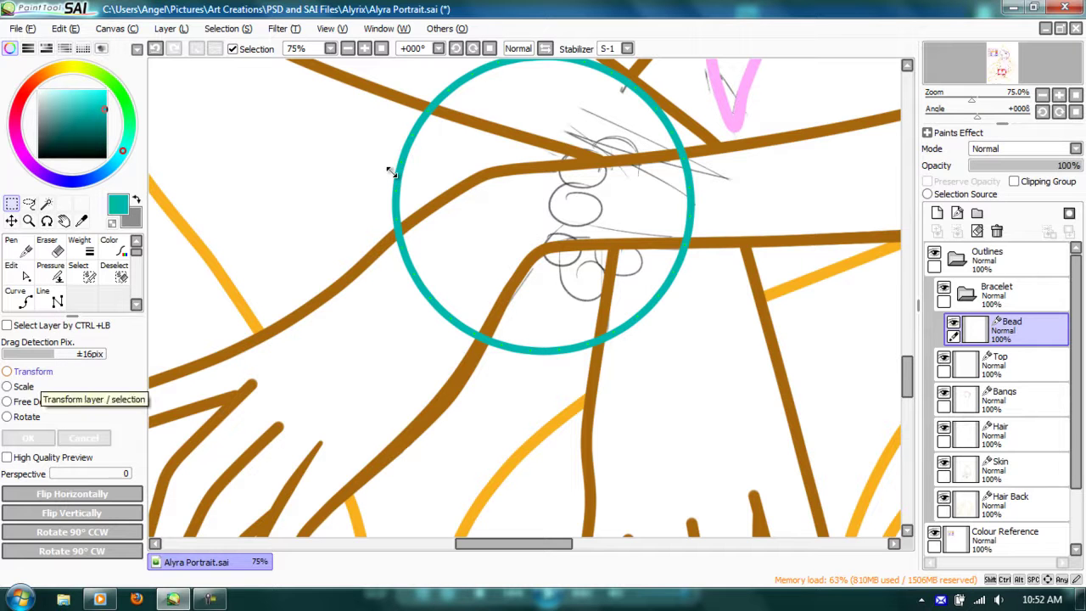
{"action": "key", "text": "ctrl+t"}
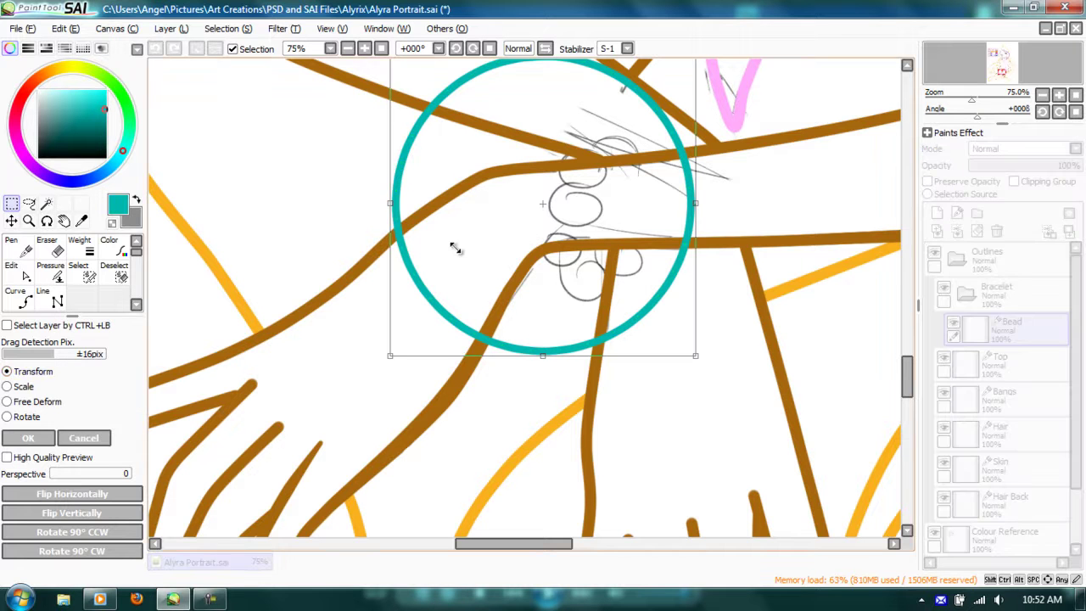
{"action": "scroll", "coordinate": [514, 308], "scroll_direction": "up", "scroll_amount": 3}
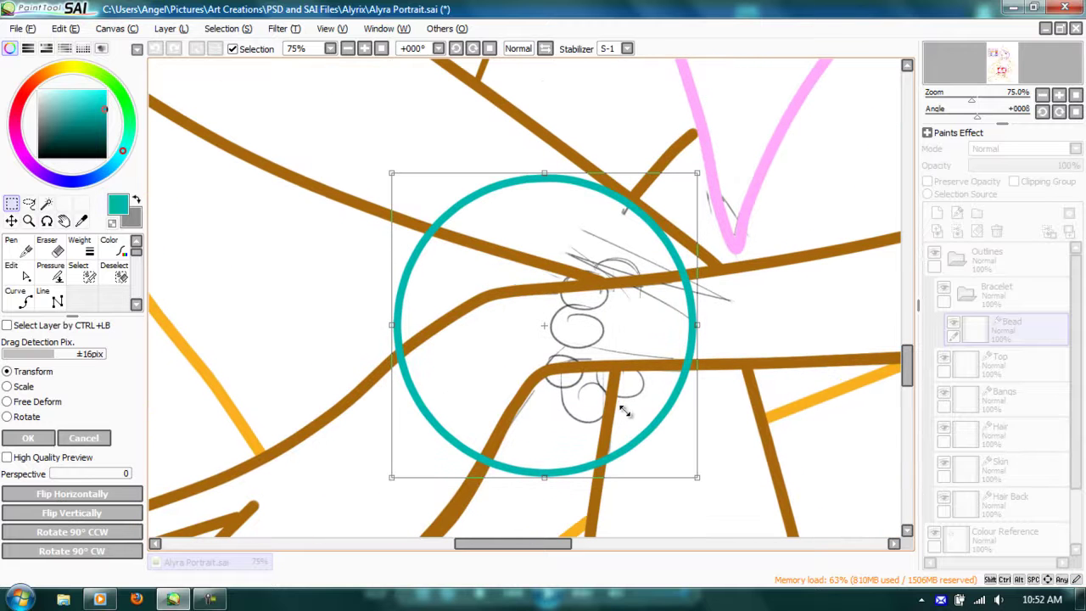
{"action": "mouse_move", "coordinate": [391, 173]}
{"action": "left_mouse_down"}
{"action": "mouse_move", "coordinate": [632, 413]}
{"action": "mouse_move", "coordinate": [648, 413]}
{"action": "mouse_move", "coordinate": [625, 319]}
{"action": "mouse_move", "coordinate": [577, 321]}
{"action": "mouse_move", "coordinate": [578, 298]}
{"action": "mouse_move", "coordinate": [577, 327]}
{"action": "left_mouse_up"}
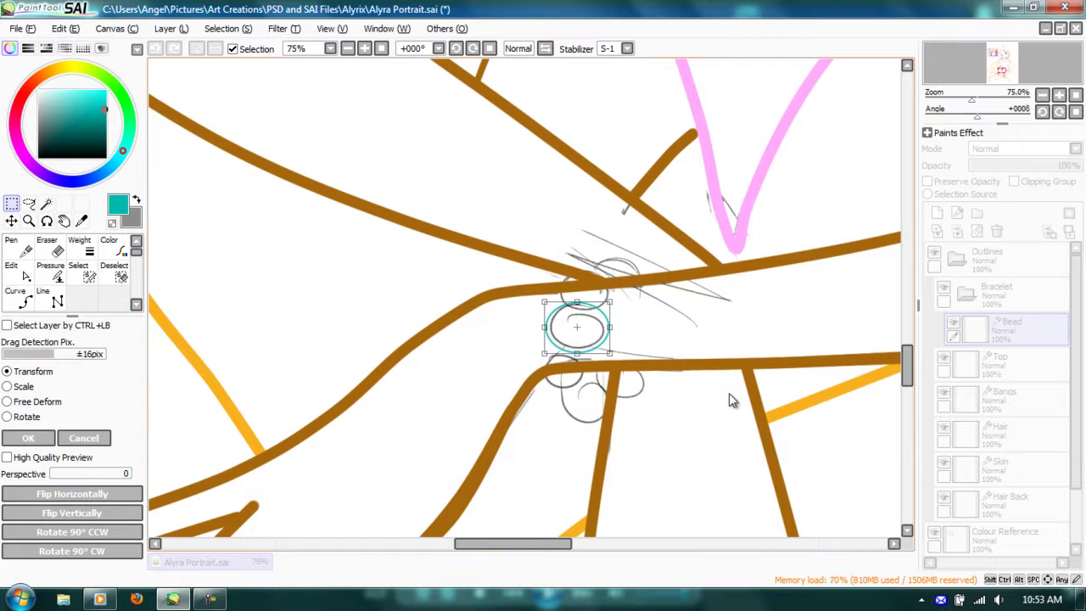
{"action": "key", "text": "Return"}
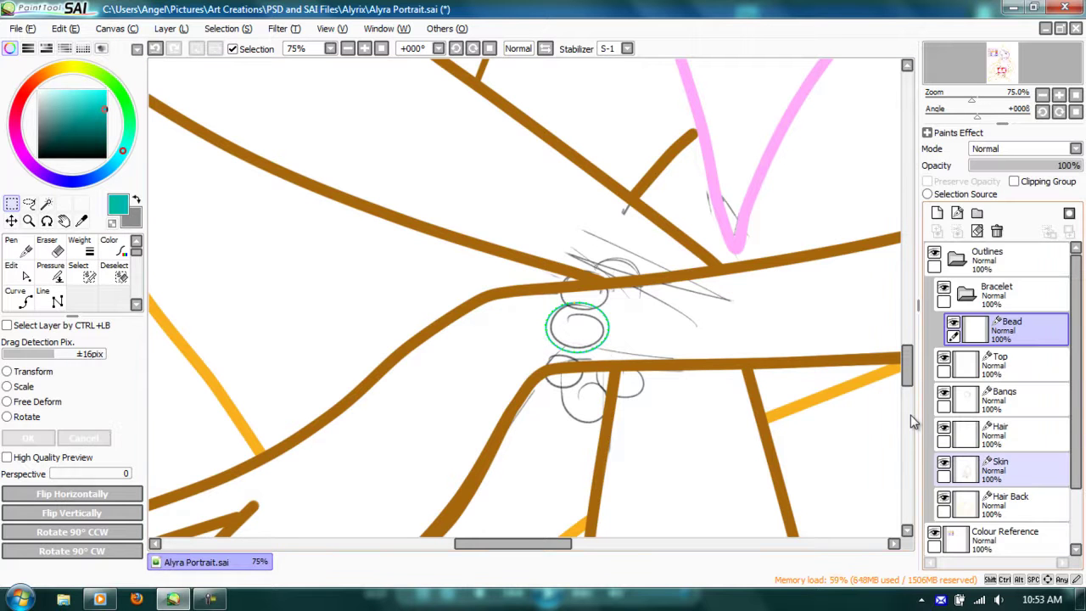
{"action": "left_click", "coordinate": [79, 246]}
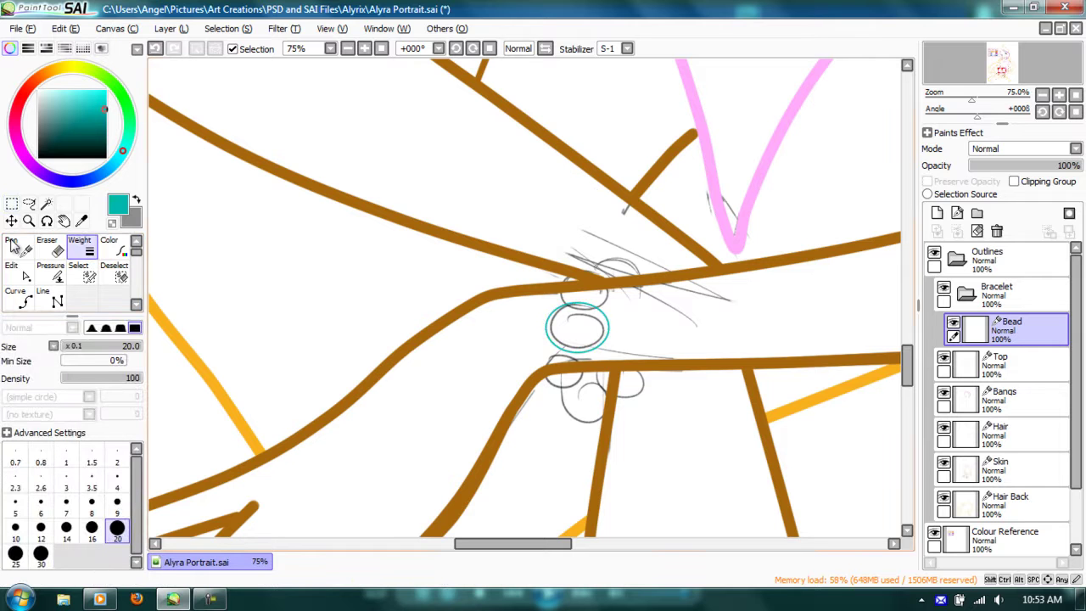
{"action": "left_click", "coordinate": [547, 329]}
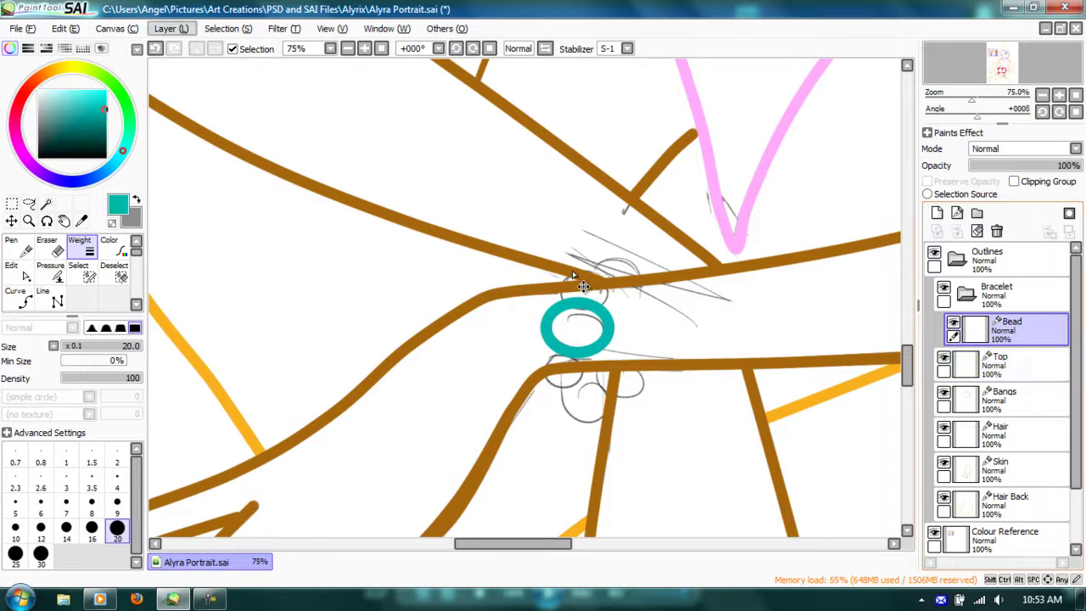
Duplicate the Bead layer and move the copy directly above the first bead, over the arm's upper line.
{"action": "key", "text": "alt+l"}
{"action": "key", "text": "Down"}
{"action": "key", "text": "Down"}
{"action": "key", "text": "Down"}
{"action": "key", "text": "Return"}
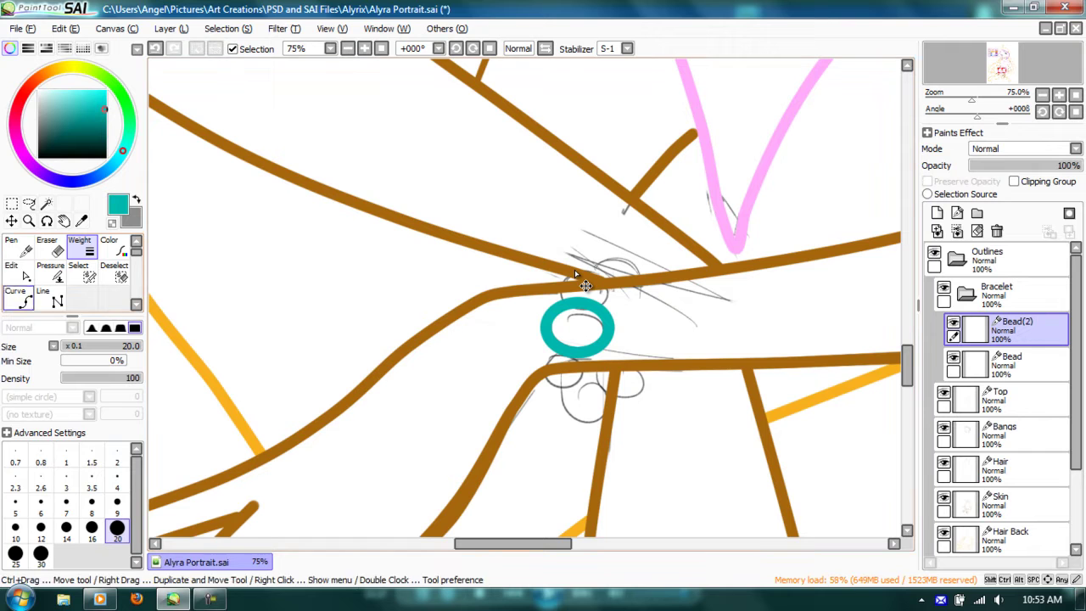
{"action": "left_click", "coordinate": [11, 221]}
{"action": "left_click_drag", "start_coordinate": [322, 80], "coordinate": [340, 61]}
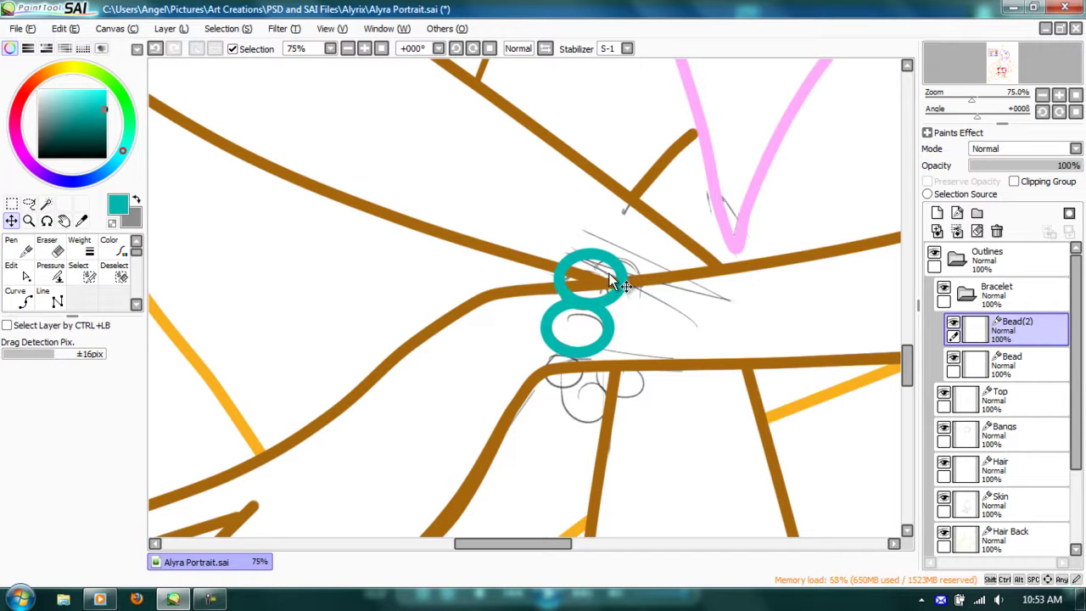
Shrink the copied bead slightly and nudge it into place against the first bead.
{"action": "key", "text": "ctrl+t"}
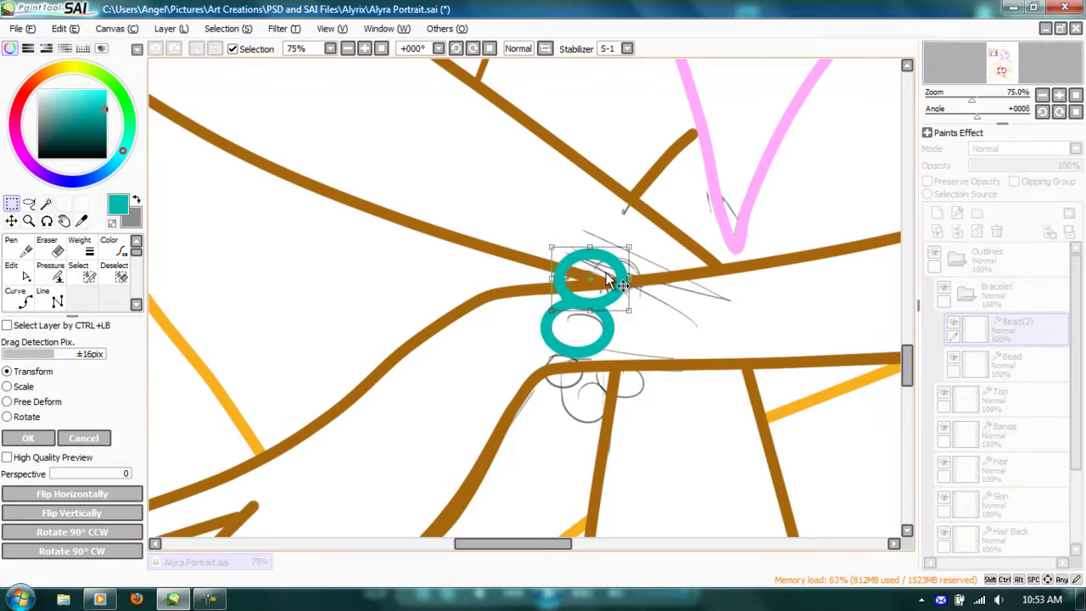
{"action": "left_click_drag", "start_coordinate": [552, 247], "coordinate": [557, 251]}
{"action": "key", "text": "Left"}
{"action": "key", "text": "Left"}
{"action": "key", "text": "Left"}
{"action": "key", "text": "Left"}
{"action": "key", "text": "Left"}
{"action": "key", "text": "Up"}
{"action": "key", "text": "Up"}
{"action": "key", "text": "Up"}
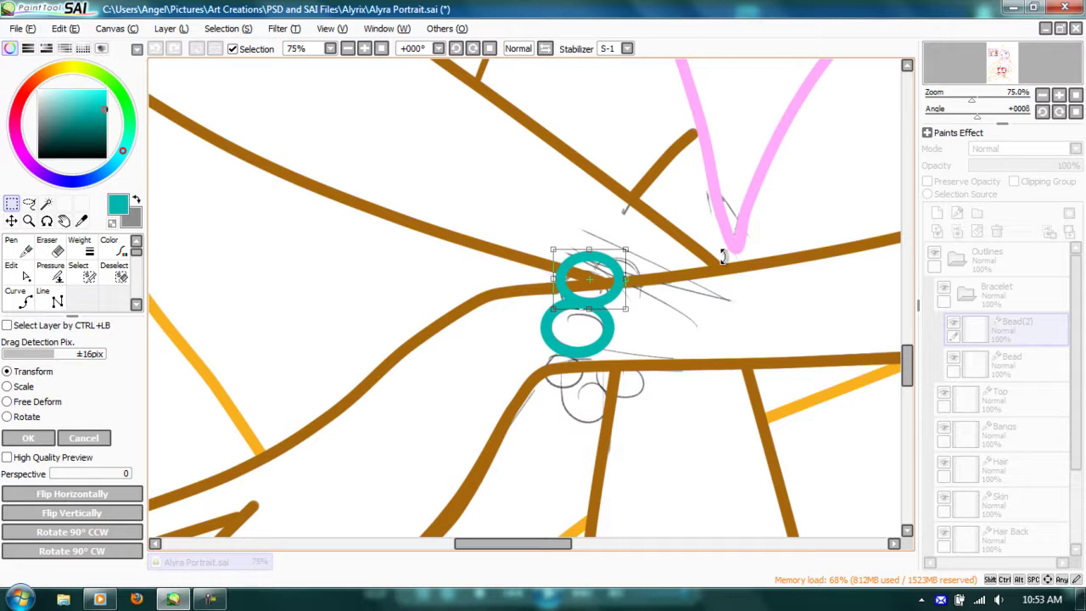
{"action": "key", "text": "Return"}
Duplicate the second bead's layer and place the copy diagonally above it, partly overlapping at the arm's upper edge.
{"action": "key", "text": "alt+l"}
{"action": "key", "text": "Down"}
{"action": "key", "text": "Down"}
{"action": "key", "text": "Down"}
{"action": "key", "text": "Down"}
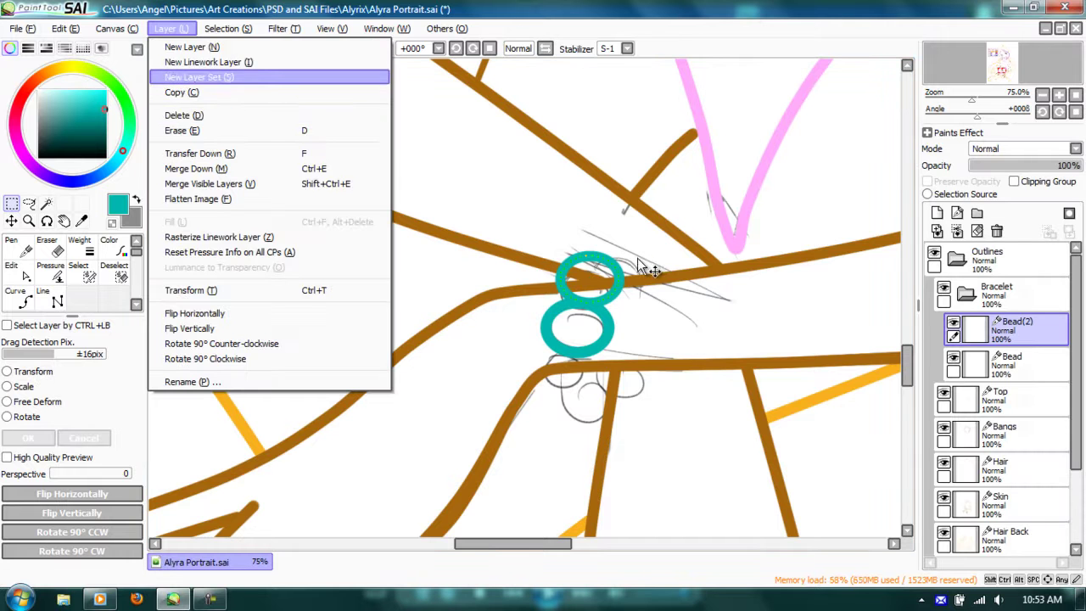
{"action": "key", "text": "Return"}
{"action": "key", "text": "ctrl+t"}
{"action": "left_click_drag", "start_coordinate": [631, 266], "coordinate": [586, 270]}
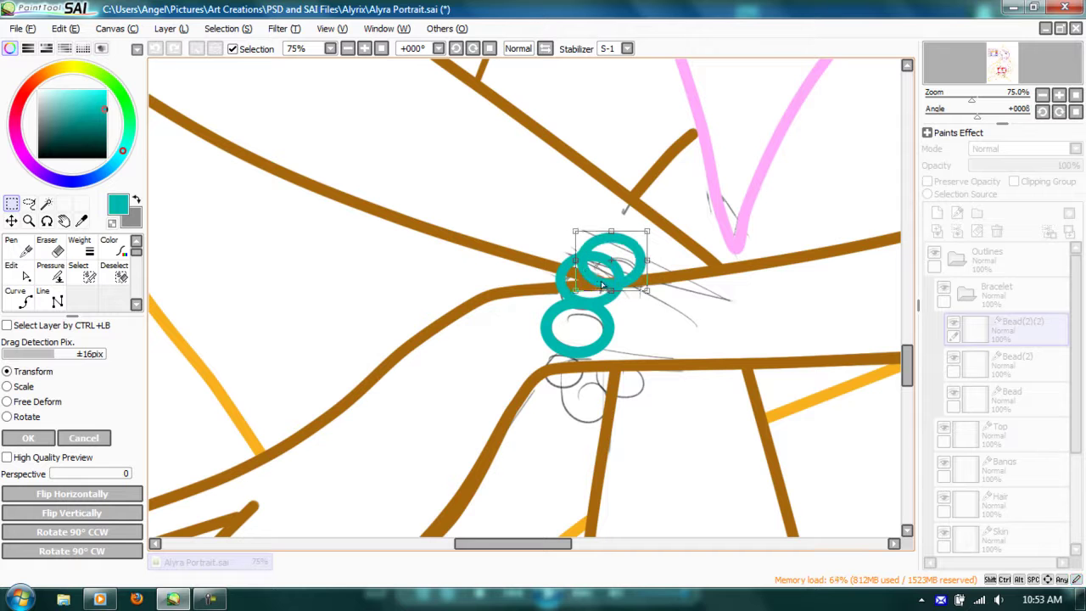
{"action": "key", "text": "Return"}
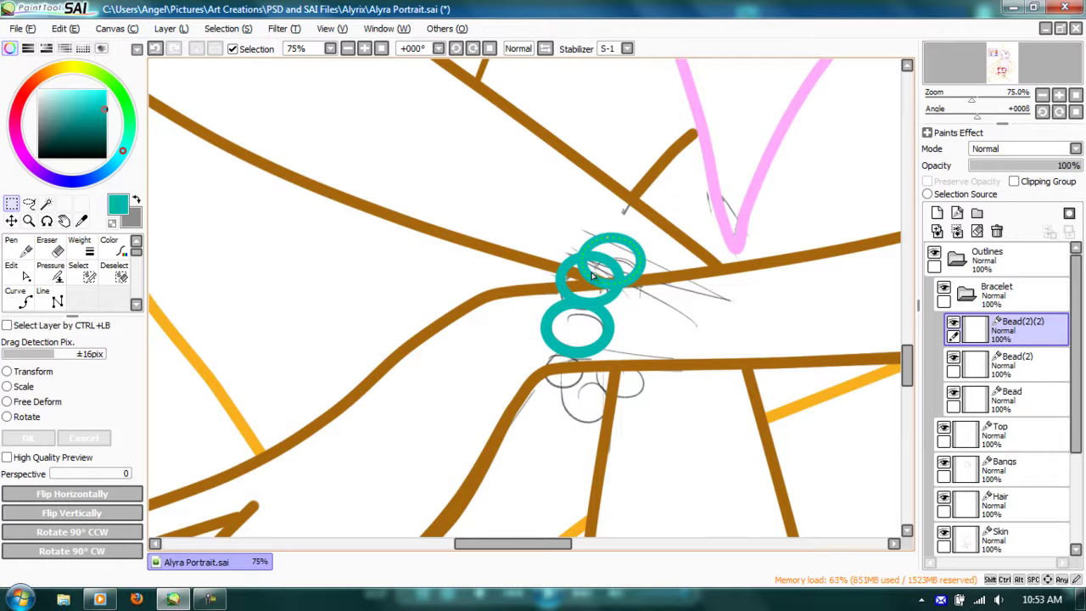
Erase the parts of the third bead that overlap the second bead and extend inside the arm.
{"action": "key", "text": "e"}
{"action": "left_click_drag", "start_coordinate": [585, 271], "coordinate": [595, 281]}
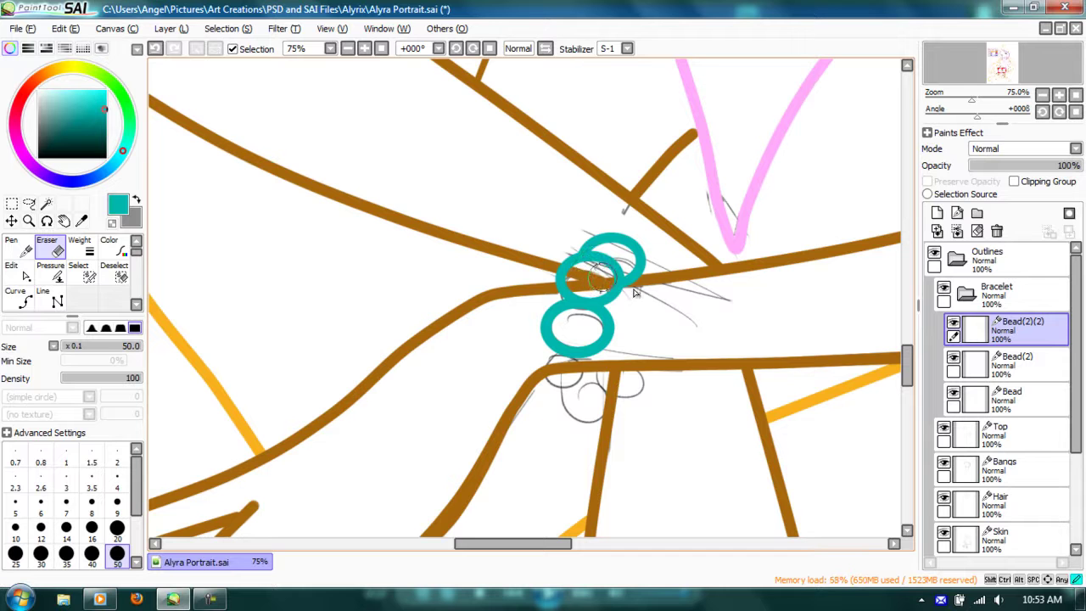
{"action": "key", "text": "ctrl+z"}
{"action": "mouse_move", "coordinate": [628, 288]}
{"action": "left_mouse_down"}
{"action": "mouse_move", "coordinate": [658, 291]}
{"action": "mouse_move", "coordinate": [649, 286]}
{"action": "left_mouse_up"}
{"action": "key", "text": "ctrl+z"}
{"action": "key", "text": "ctrl+z"}
{"action": "key", "text": "ctrl+z"}
{"action": "key", "text": "ctrl+z"}
{"action": "key", "text": "ctrl+z"}
{"action": "key", "text": "ctrl+z"}
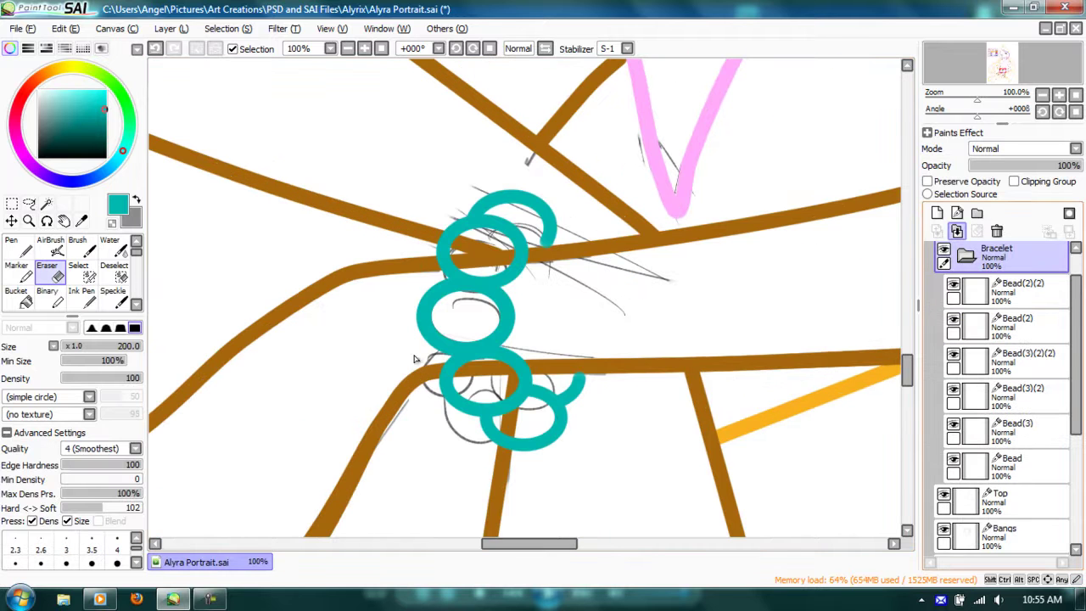
Toggle the Bracelet set's visibility to check the beads and merge the set into a single Bracelet linework layer.
{"action": "left_click", "coordinate": [944, 249]}
{"action": "left_click", "coordinate": [944, 249]}
{"action": "left_click", "coordinate": [1001, 431]}
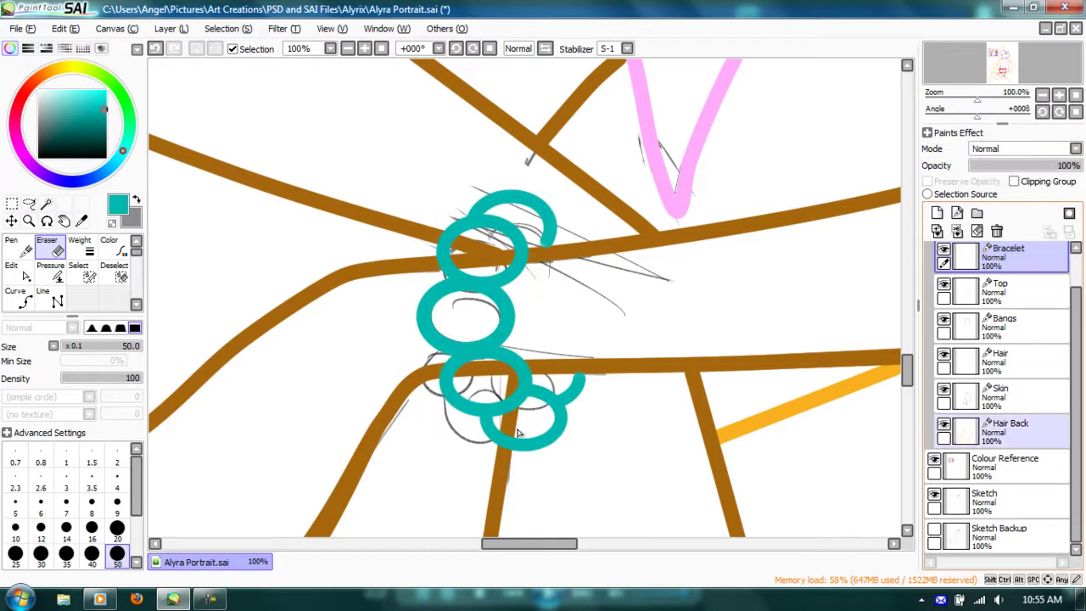
Erase the arm lines showing inside the bracelet beads on the Skin layer and hide the Sketch layer.
{"action": "left_click", "coordinate": [1001, 396]}
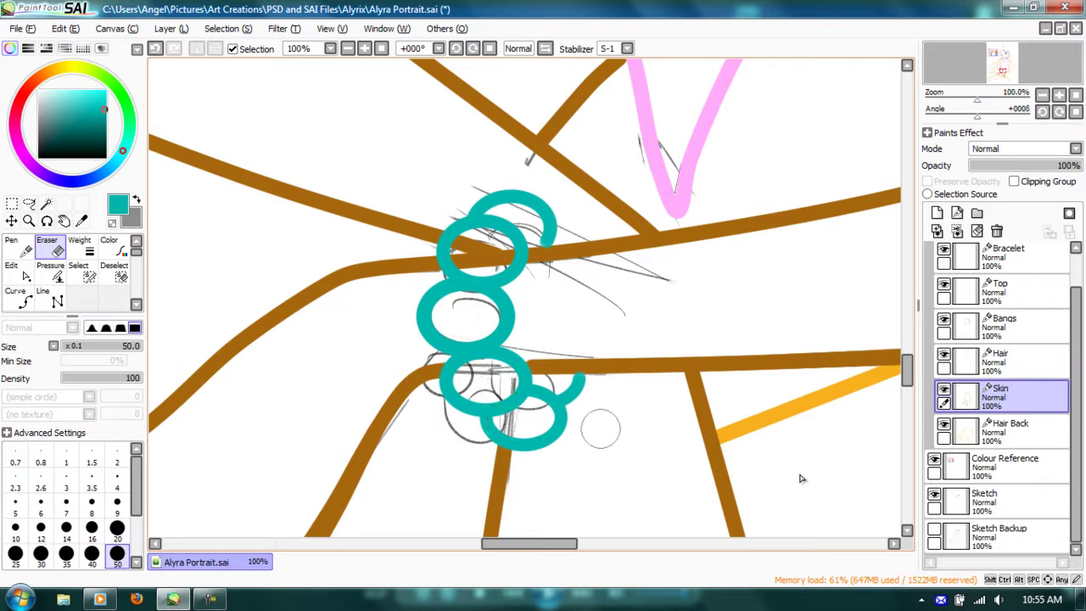
{"action": "mouse_move", "coordinate": [474, 263]}
{"action": "left_mouse_down"}
{"action": "mouse_move", "coordinate": [465, 252]}
{"action": "mouse_move", "coordinate": [473, 264]}
{"action": "mouse_move", "coordinate": [493, 250]}
{"action": "mouse_move", "coordinate": [468, 265]}
{"action": "left_mouse_up"}
{"action": "left_click", "coordinate": [934, 494]}
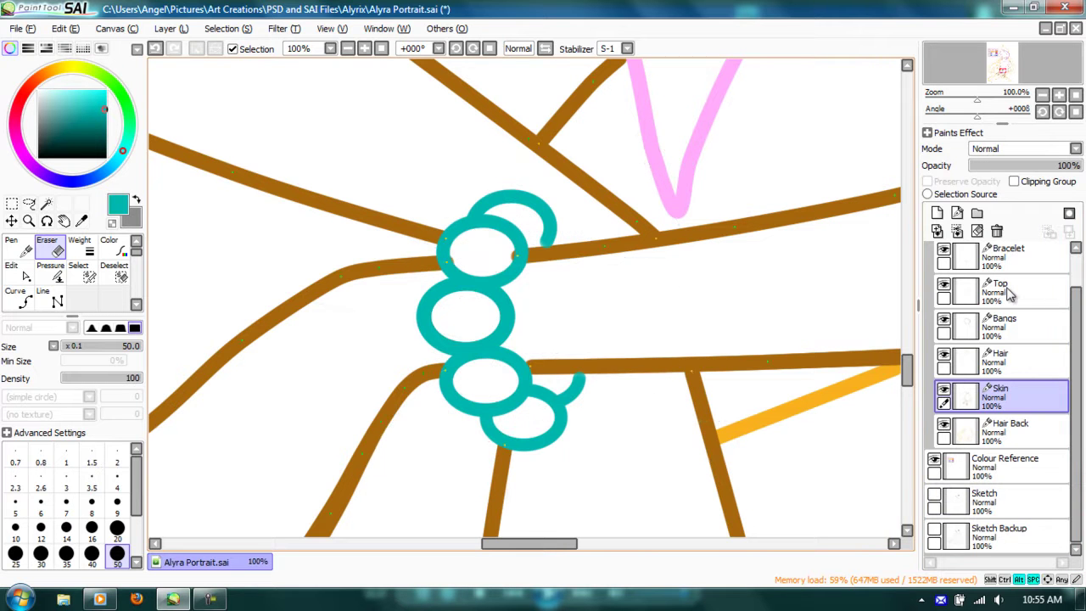
Add a linework layer named Necklace above the Bracelet layer, with the neck area in view.
{"action": "left_click_drag", "start_coordinate": [501, 244], "coordinate": [503, 256]}
{"action": "scroll", "coordinate": [874, 301], "scroll_direction": "down", "scroll_amount": 1}
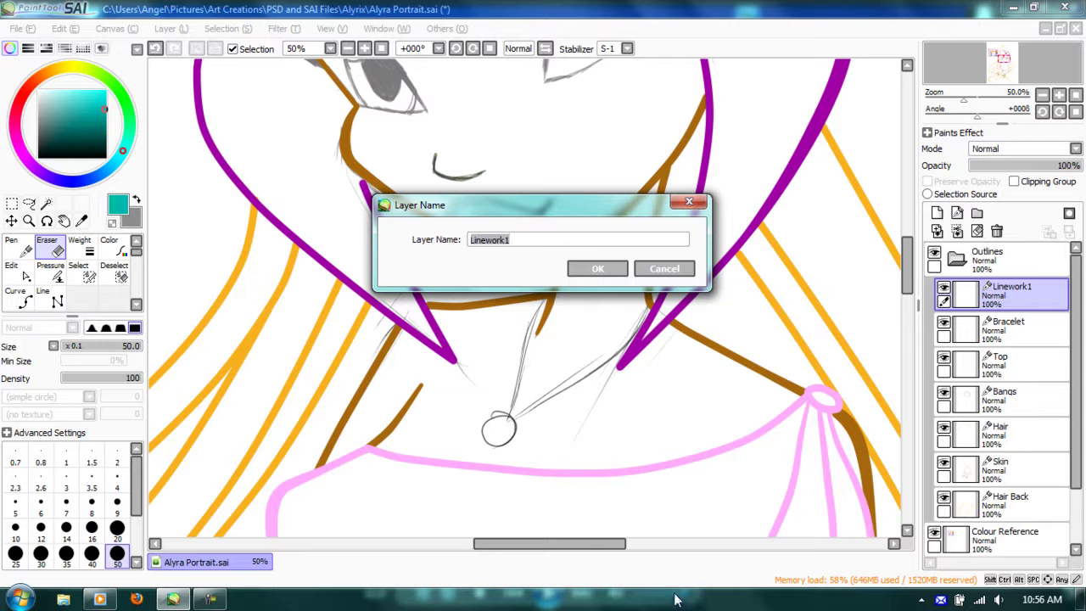
{"action": "type", "text": "Necklace"}
{"action": "key", "text": "Return"}
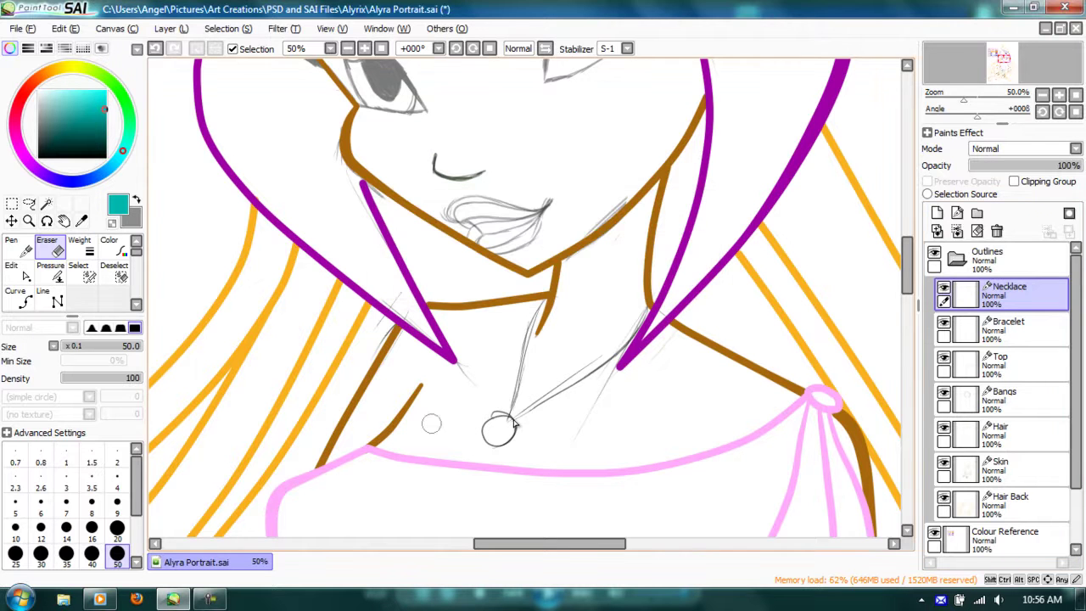
Draw a large teal circle from the sketched pendant with a 14 px curve by rotating the canvas, then reset the rotation.
{"action": "left_click", "coordinate": [19, 297]}
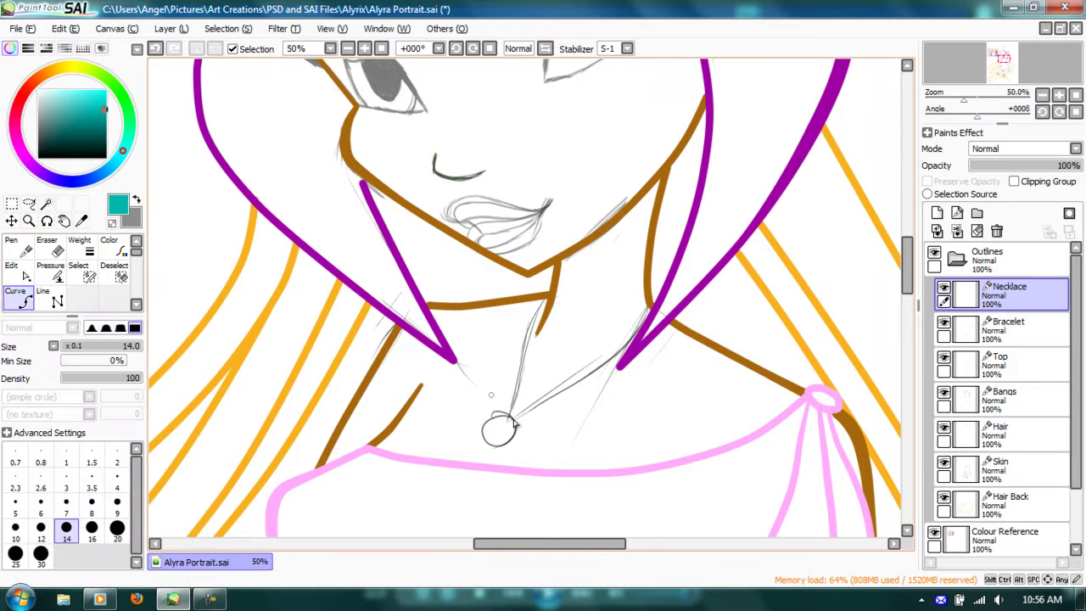
{"action": "left_click", "coordinate": [513, 419]}
{"action": "key", "text": "Delete"}
{"action": "key", "text": "Delete"}
{"action": "key", "text": "Delete"}
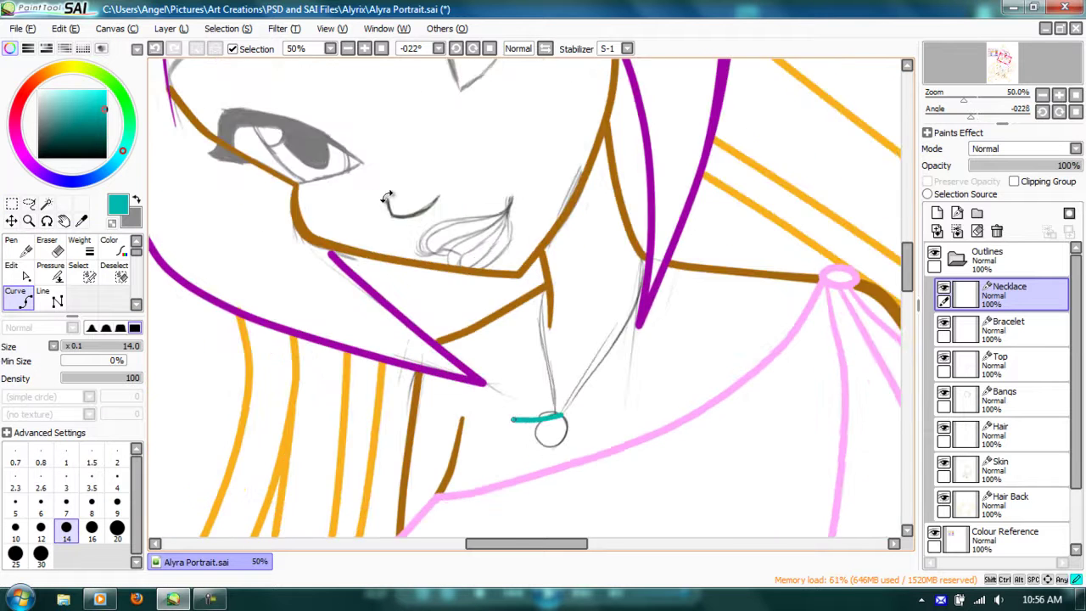
{"action": "key", "text": "Home"}
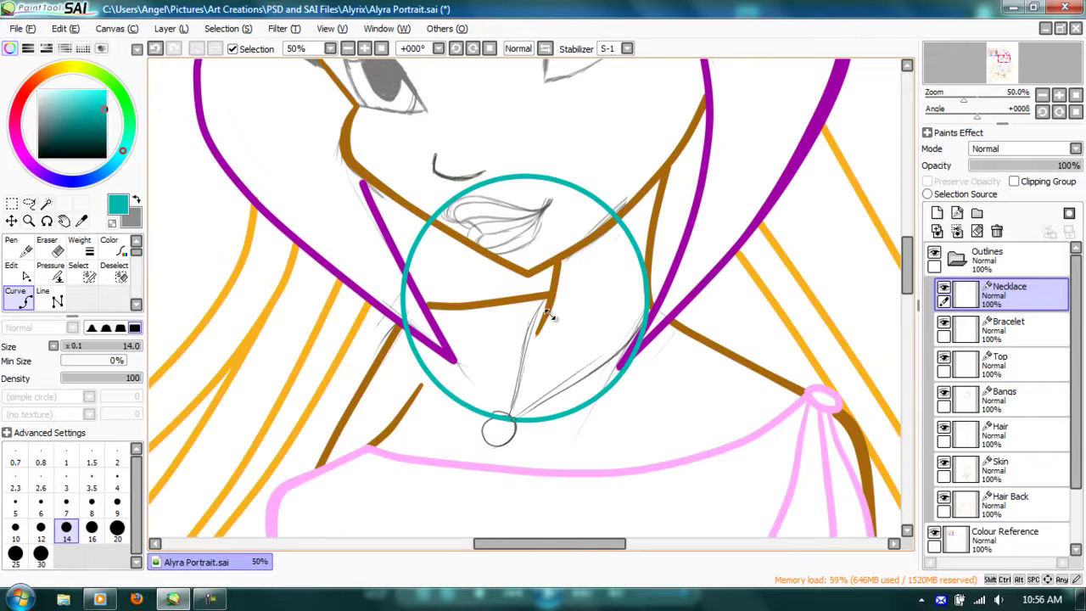
Transform the large teal circle on the Necklace layer, shrinking it and moving it over the sketched pendant.
{"action": "key", "text": "m"}
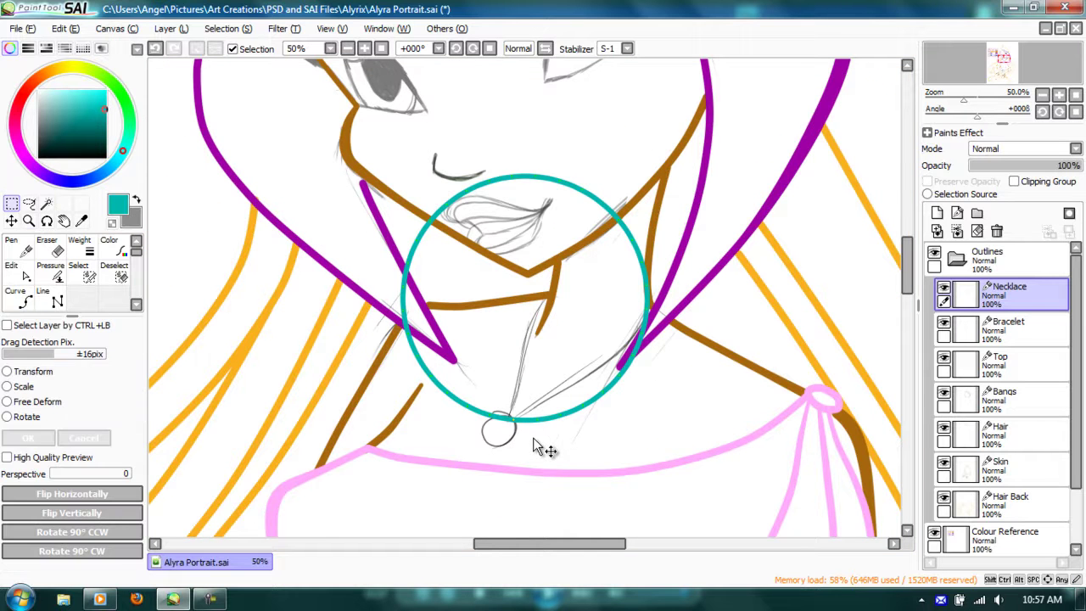
{"action": "key", "text": "ctrl+t"}
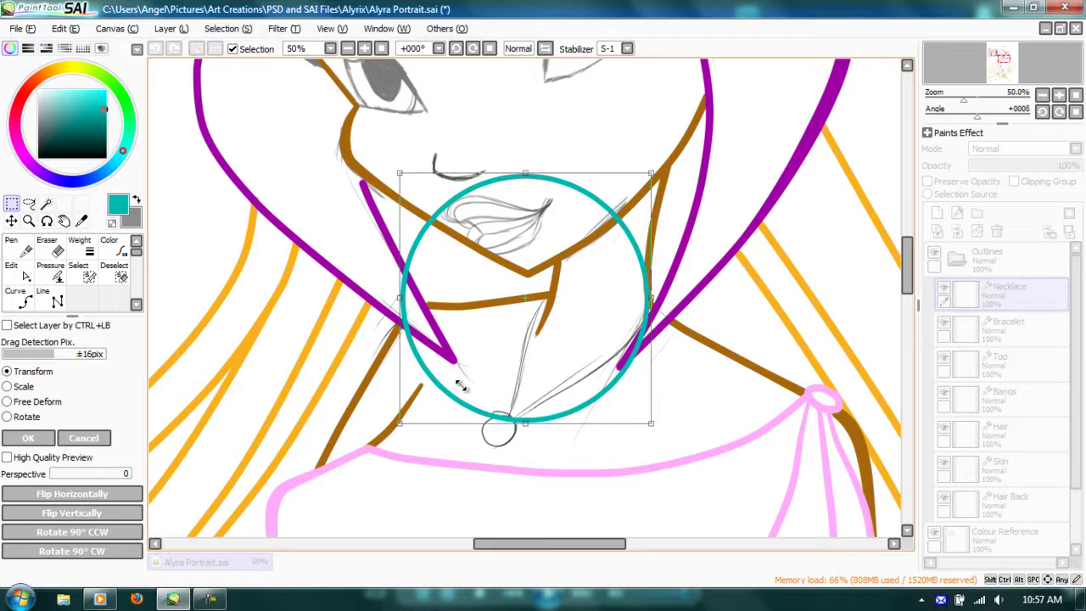
{"action": "mouse_move", "coordinate": [503, 421]}
{"action": "left_mouse_down"}
{"action": "mouse_move", "coordinate": [527, 434]}
{"action": "mouse_move", "coordinate": [518, 430]}
{"action": "left_mouse_up"}
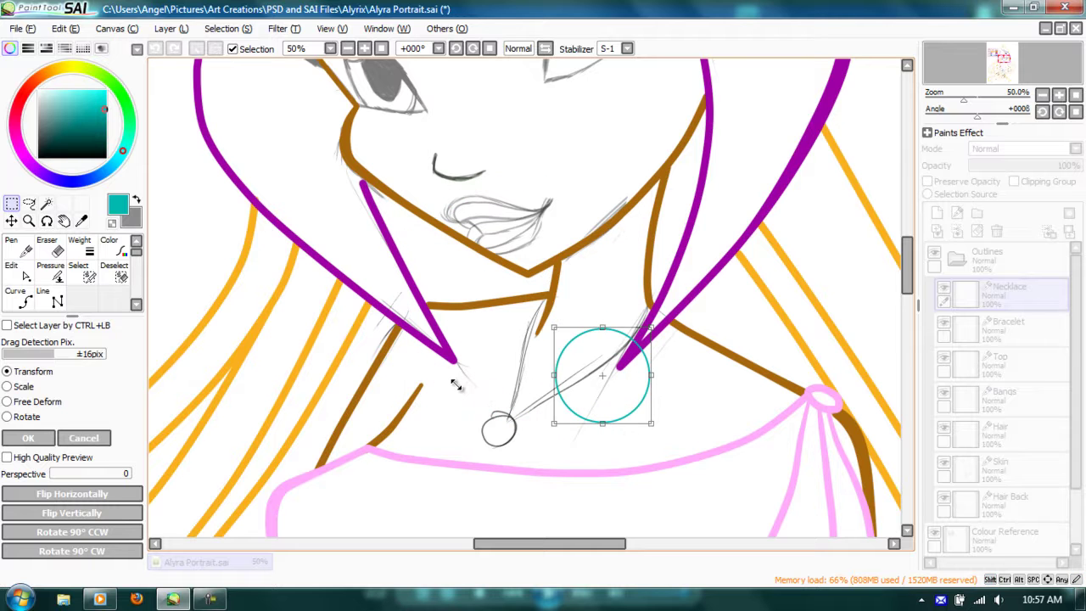
{"action": "left_click_drag", "start_coordinate": [588, 390], "coordinate": [483, 431]}
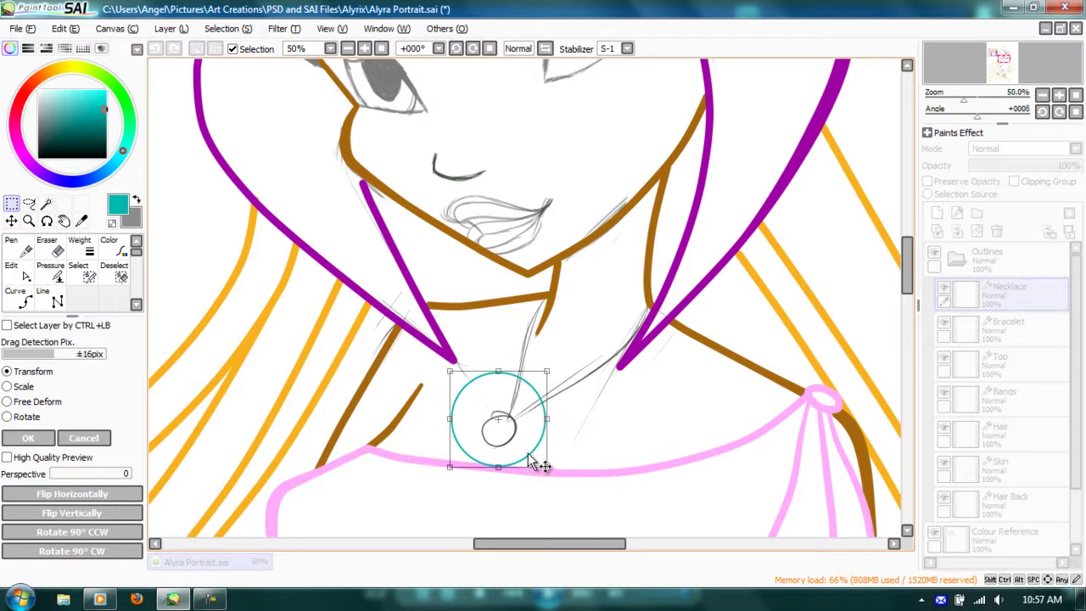
{"action": "left_click_drag", "start_coordinate": [507, 361], "coordinate": [508, 362]}
{"action": "left_click_drag", "start_coordinate": [450, 309], "coordinate": [442, 308]}
{"action": "left_click_drag", "start_coordinate": [298, 153], "coordinate": [320, 205]}
{"action": "scroll", "coordinate": [429, 302], "scroll_direction": "up", "scroll_amount": 4}
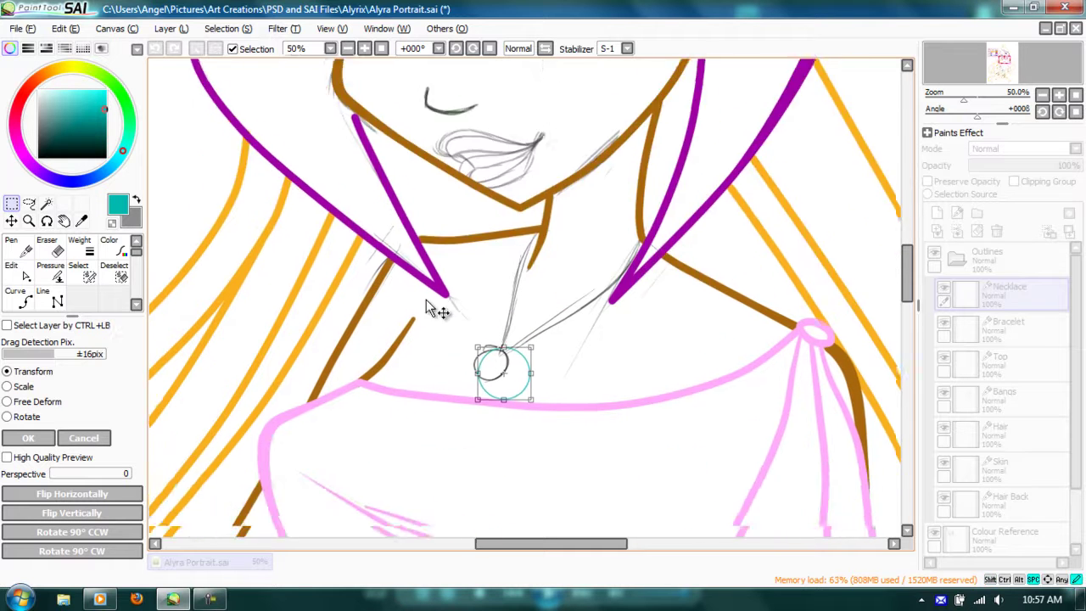
Nudge and scale the teal circle further down so that it closely surrounds the sketched pendant.
{"action": "key", "text": "Left"}
{"action": "key", "text": "Left"}
{"action": "key", "text": "Left"}
{"action": "key", "text": "Left"}
{"action": "key", "text": "Left"}
{"action": "key", "text": "Left"}
{"action": "key", "text": "Left"}
{"action": "key", "text": "Left"}
{"action": "key", "text": "Left"}
{"action": "key", "text": "Left"}
{"action": "key", "text": "Up"}
{"action": "key", "text": "Up"}
{"action": "key", "text": "Up"}
{"action": "key", "text": "Up"}
{"action": "key", "text": "Up"}
{"action": "key", "text": "Up"}
{"action": "key", "text": "Up"}
{"action": "key", "text": "Up"}
{"action": "key", "text": "Up"}
{"action": "key", "text": "Up"}
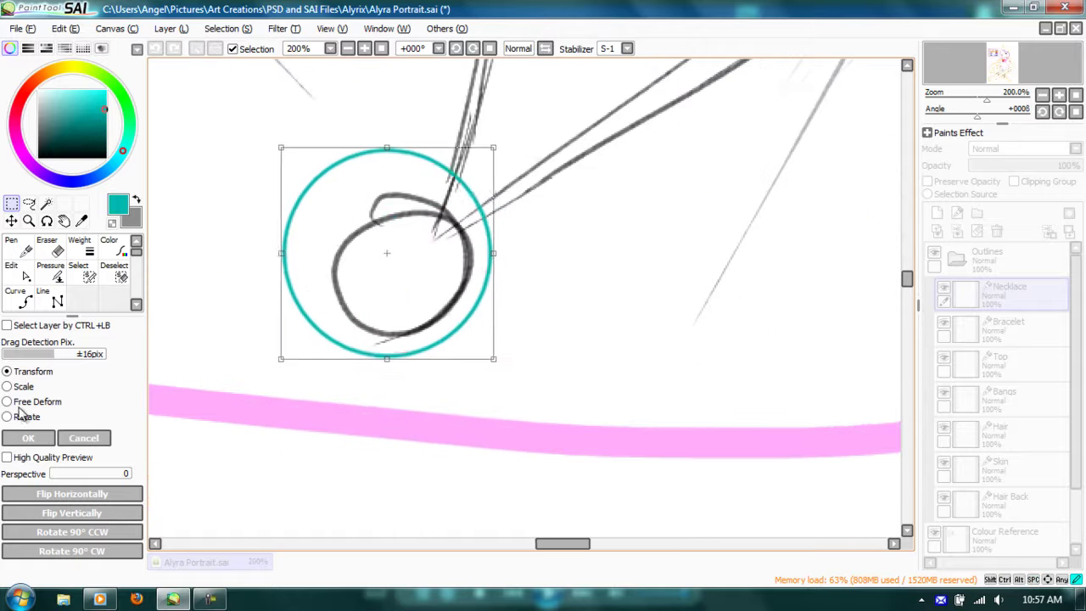
{"action": "key", "text": "Down"}
{"action": "key", "text": "Down"}
{"action": "key", "text": "Down"}
{"action": "key", "text": "Down"}
{"action": "key", "text": "Down"}
{"action": "key", "text": "Down"}
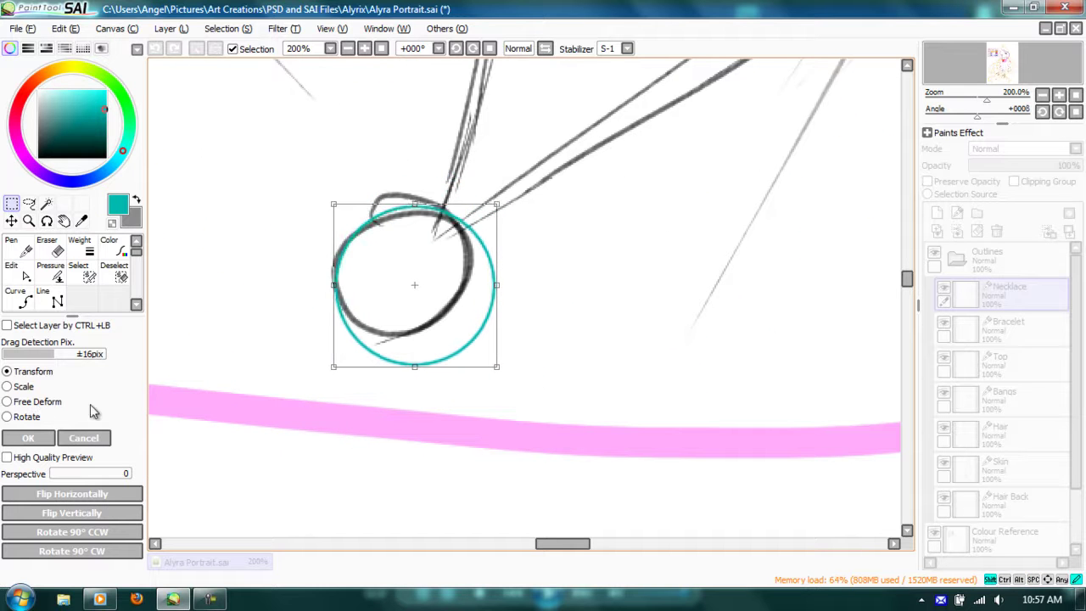
{"action": "left_click_drag", "start_coordinate": [321, 205], "coordinate": [322, 190]}
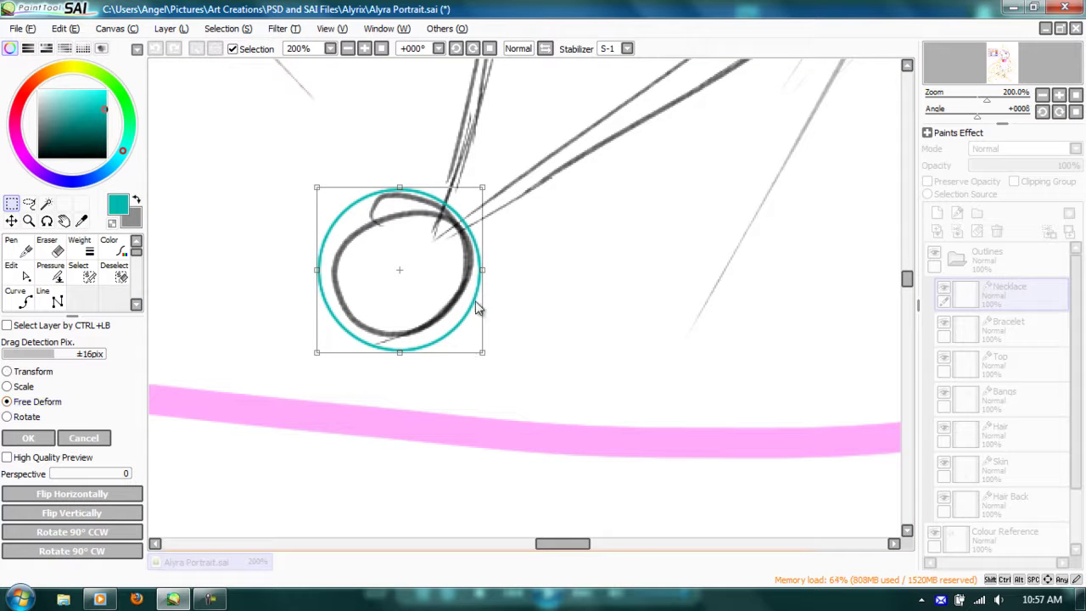
Free-deform the teal circle into the sketched pendant's tilted oval and thicken its outline with a 20 px line weight.
{"action": "left_click_drag", "start_coordinate": [483, 189], "coordinate": [499, 191]}
{"action": "left_click_drag", "start_coordinate": [483, 353], "coordinate": [468, 343]}
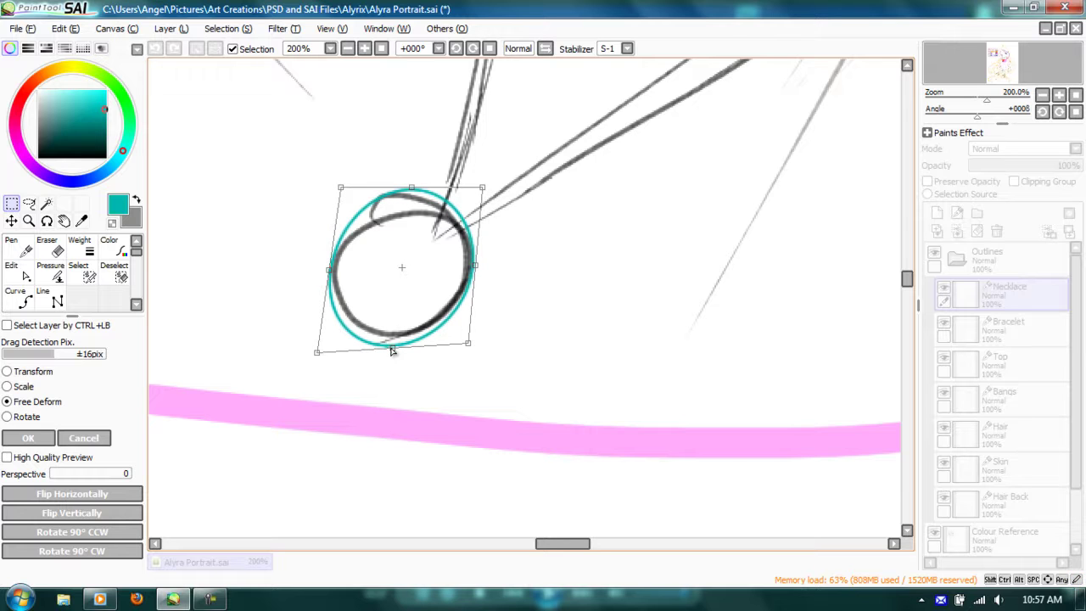
{"action": "left_click_drag", "start_coordinate": [482, 187], "coordinate": [498, 190]}
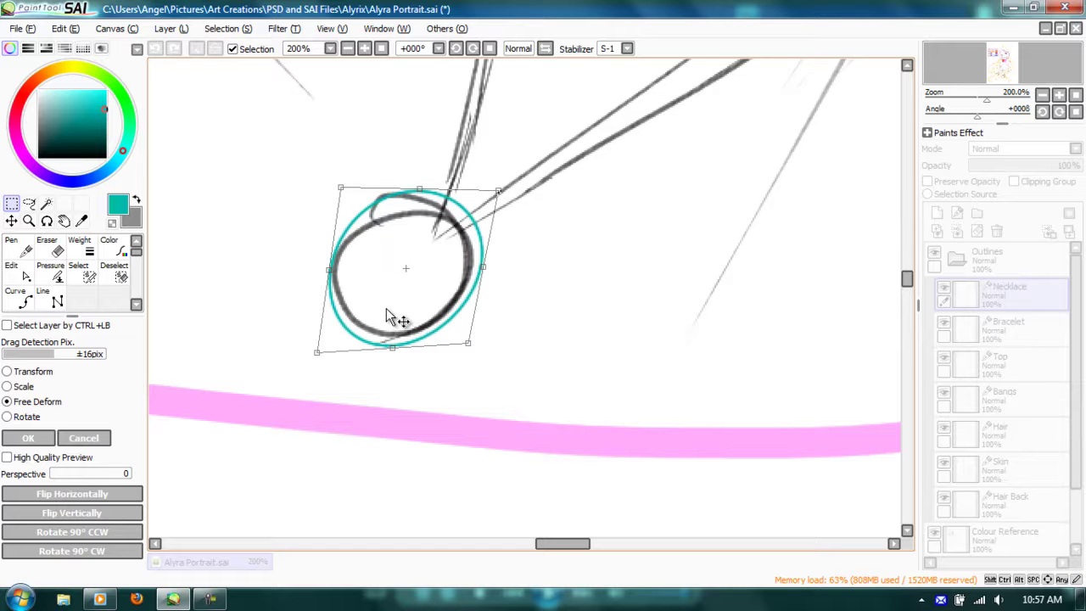
{"action": "left_click_drag", "start_coordinate": [420, 190], "coordinate": [437, 187]}
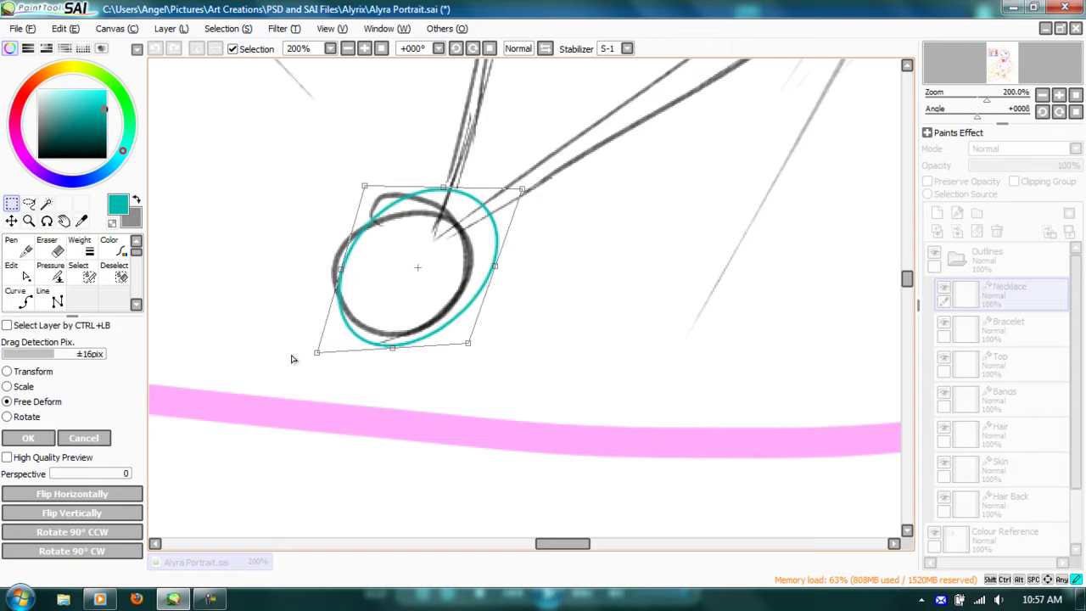
{"action": "left_click_drag", "start_coordinate": [510, 196], "coordinate": [489, 263]}
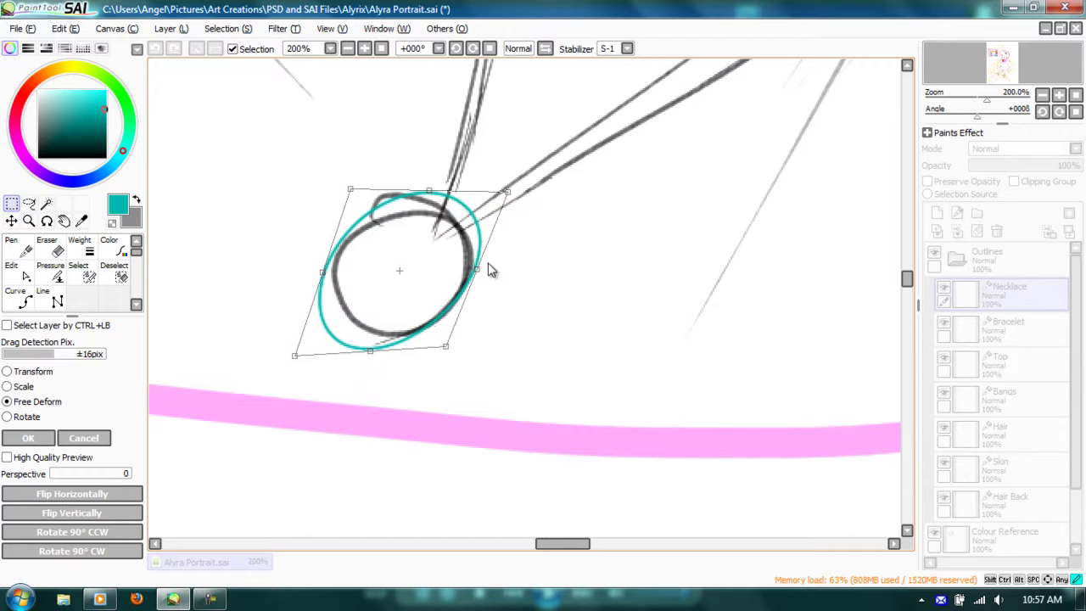
{"action": "left_click_drag", "start_coordinate": [306, 284], "coordinate": [322, 274]}
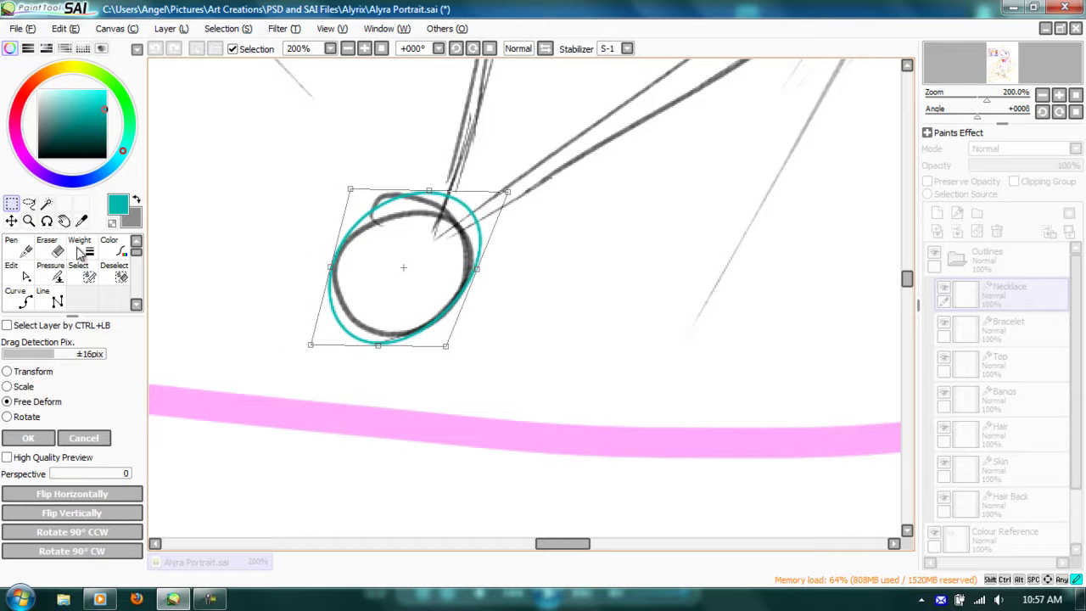
{"action": "left_click_drag", "start_coordinate": [507, 191], "coordinate": [501, 199]}
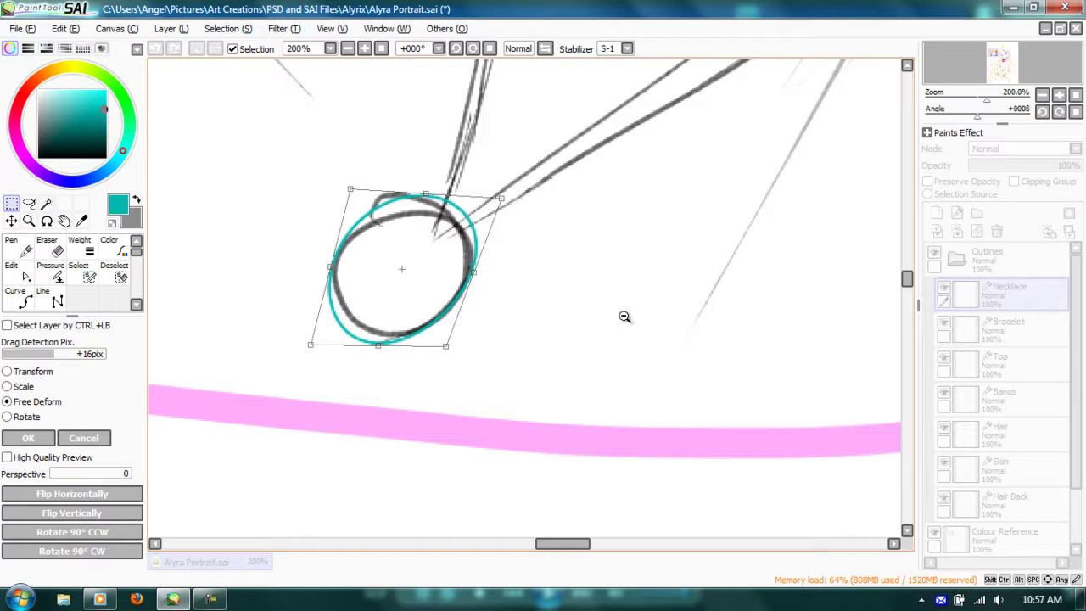
{"action": "key", "text": "Return"}
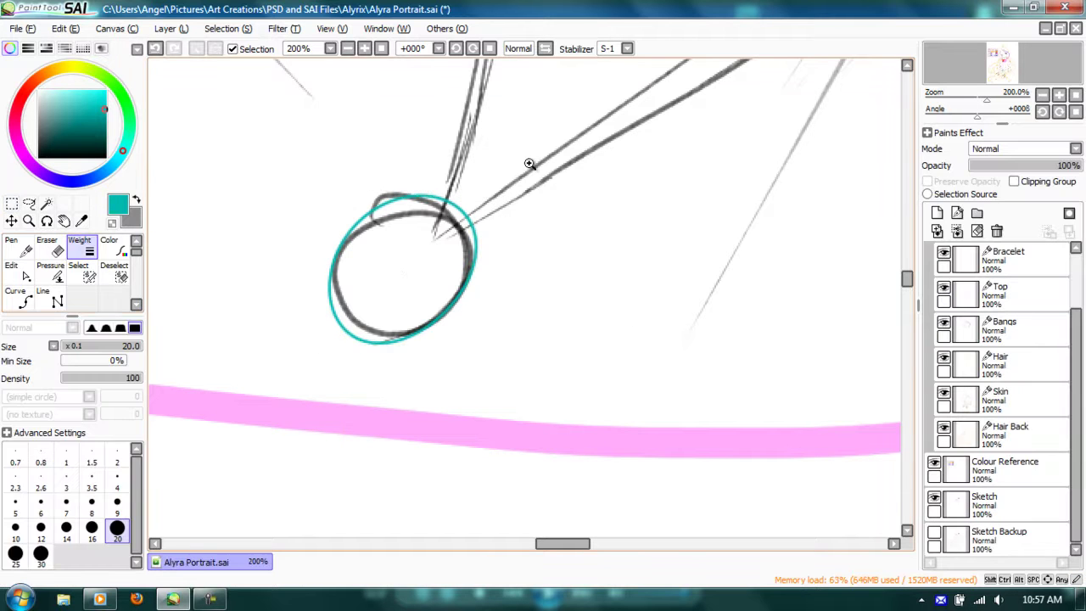
{"action": "left_click", "coordinate": [484, 259]}
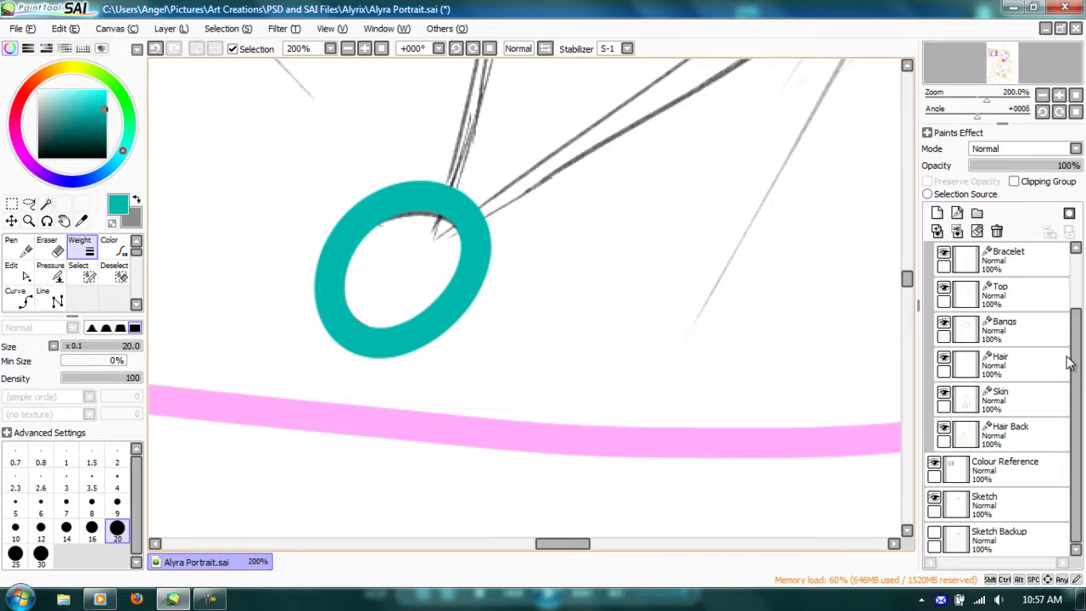
Add a layer set named Face above the collapsed Outlines set and create a new linework layer inside it.
{"action": "key", "text": "ctrl+alt+space"}
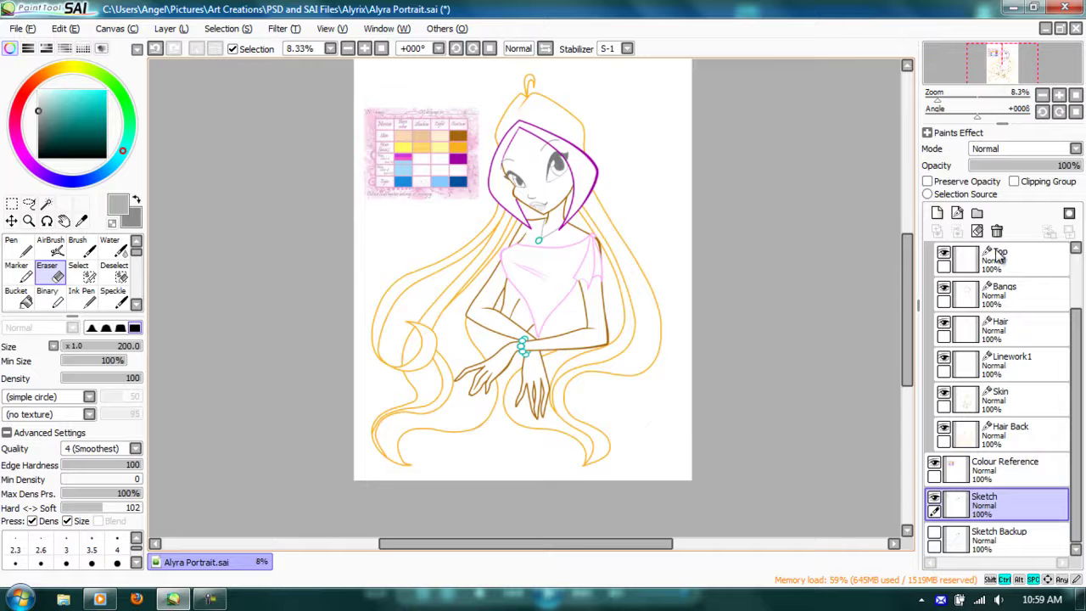
{"action": "key", "text": "ctrl+plus"}
{"action": "key", "text": "ctrl+plus"}
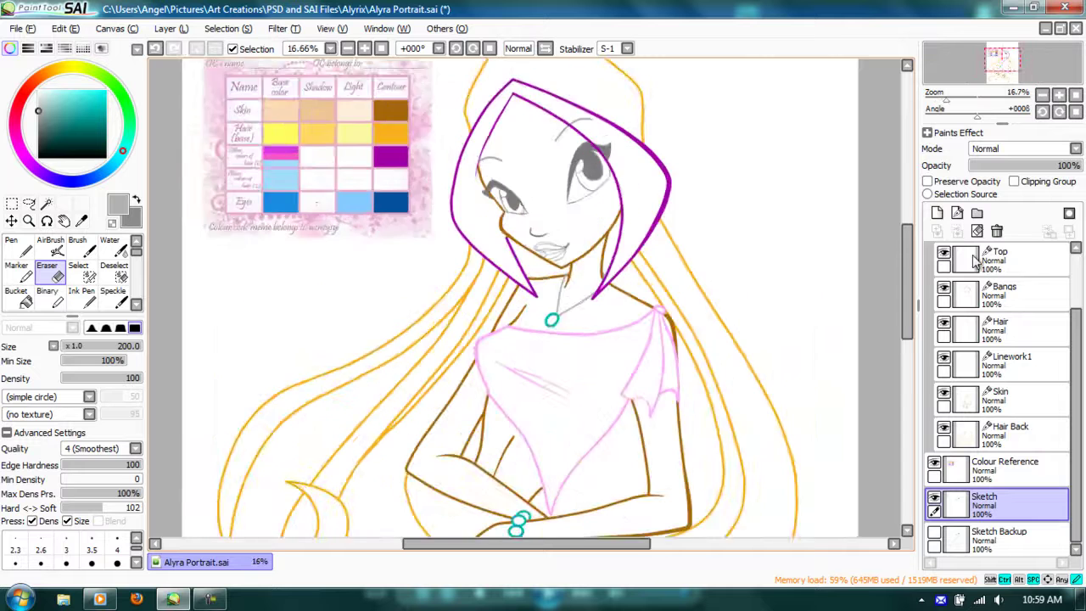
{"action": "left_click_drag", "start_coordinate": [543, 254], "coordinate": [467, 359]}
{"action": "scroll", "coordinate": [985, 258], "scroll_direction": "up", "scroll_amount": 3}
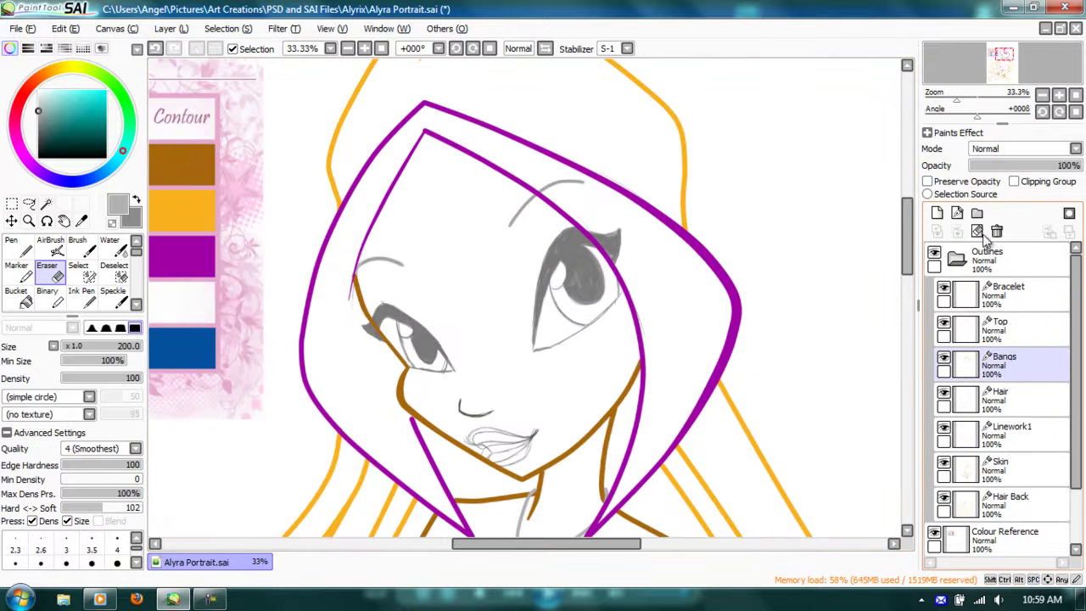
{"action": "left_click", "coordinate": [956, 258]}
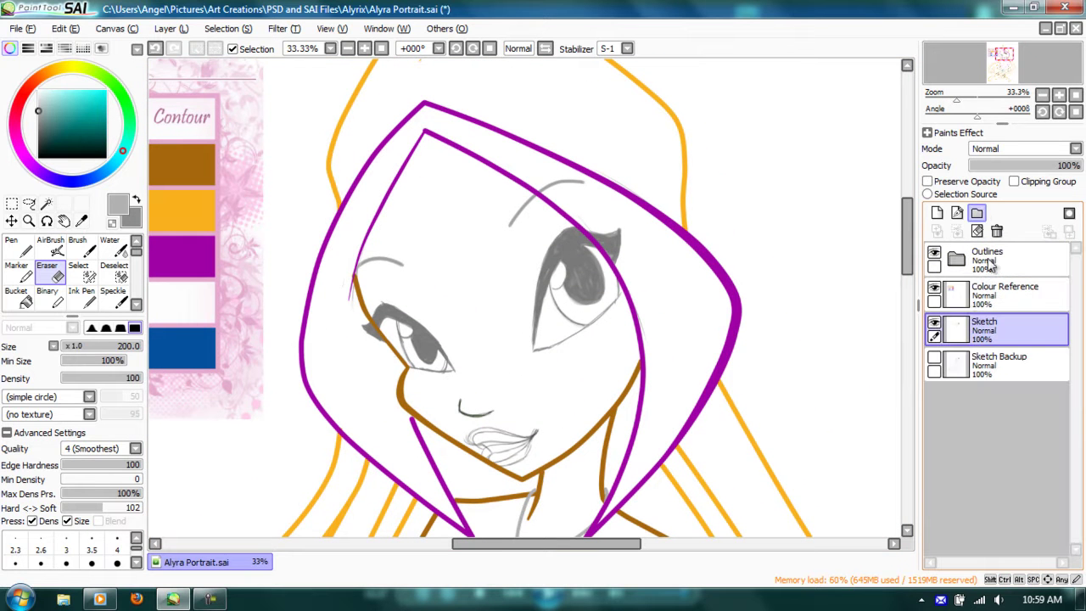
{"action": "left_click", "coordinate": [984, 260]}
{"action": "left_click", "coordinate": [957, 259]}
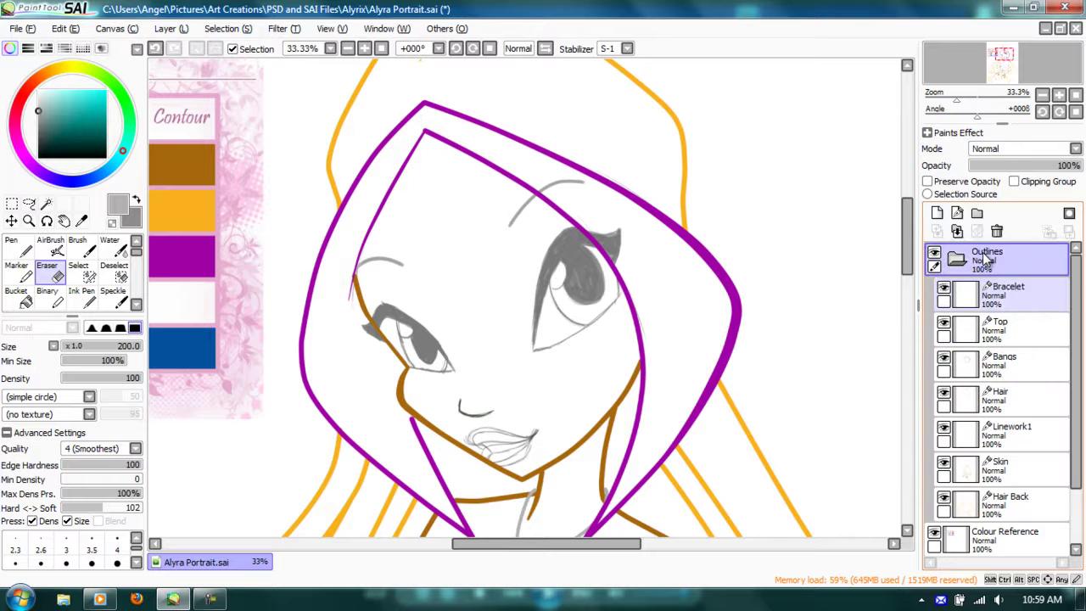
{"action": "left_click", "coordinate": [977, 213]}
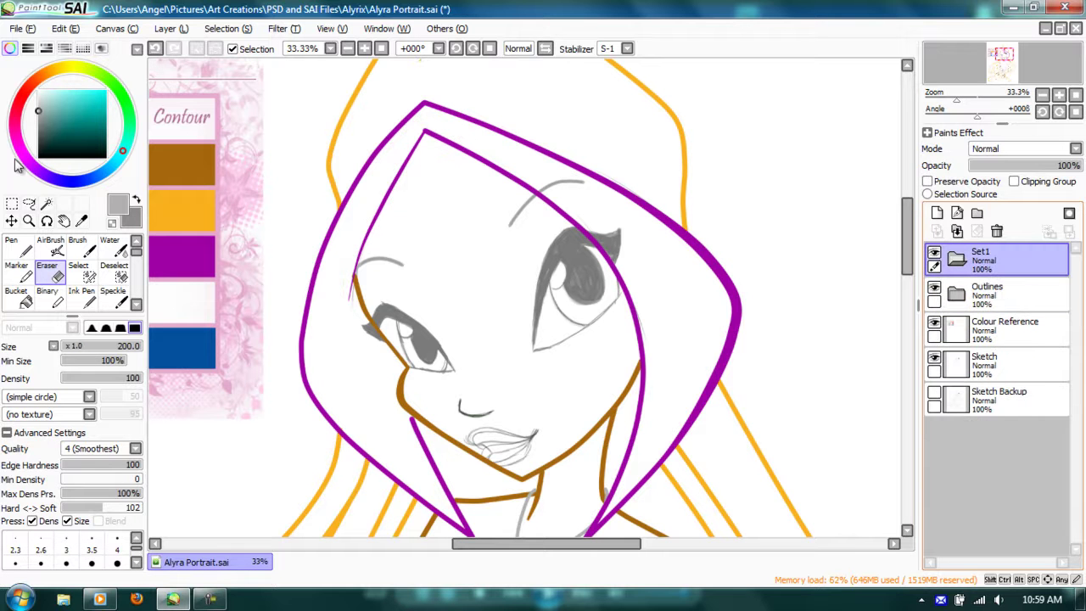
{"action": "double_click", "coordinate": [1001, 260]}
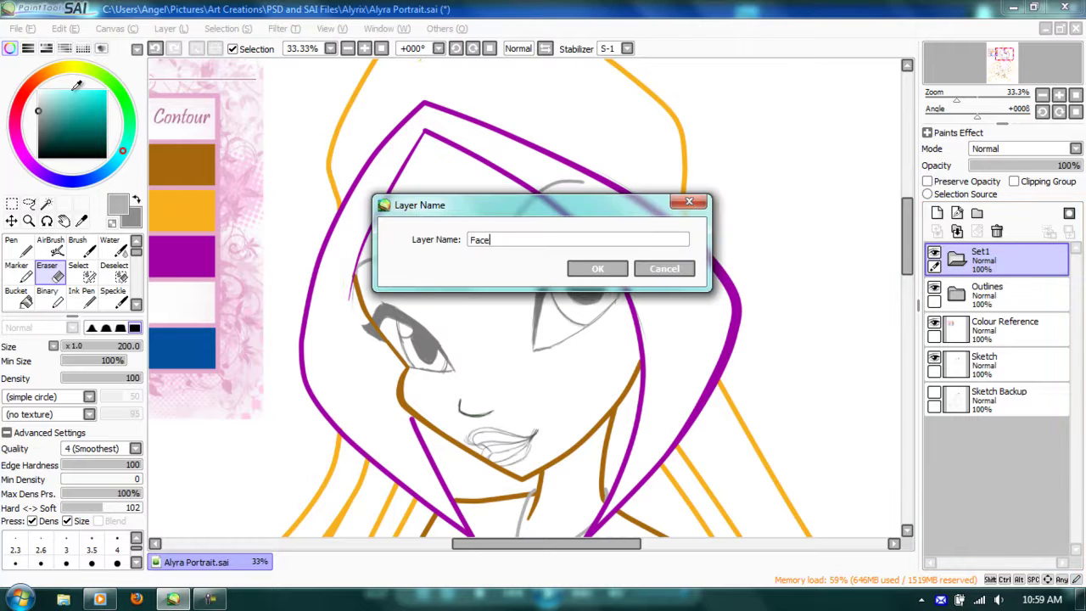
{"action": "key", "text": "Return"}
{"action": "left_click", "coordinate": [957, 213]}
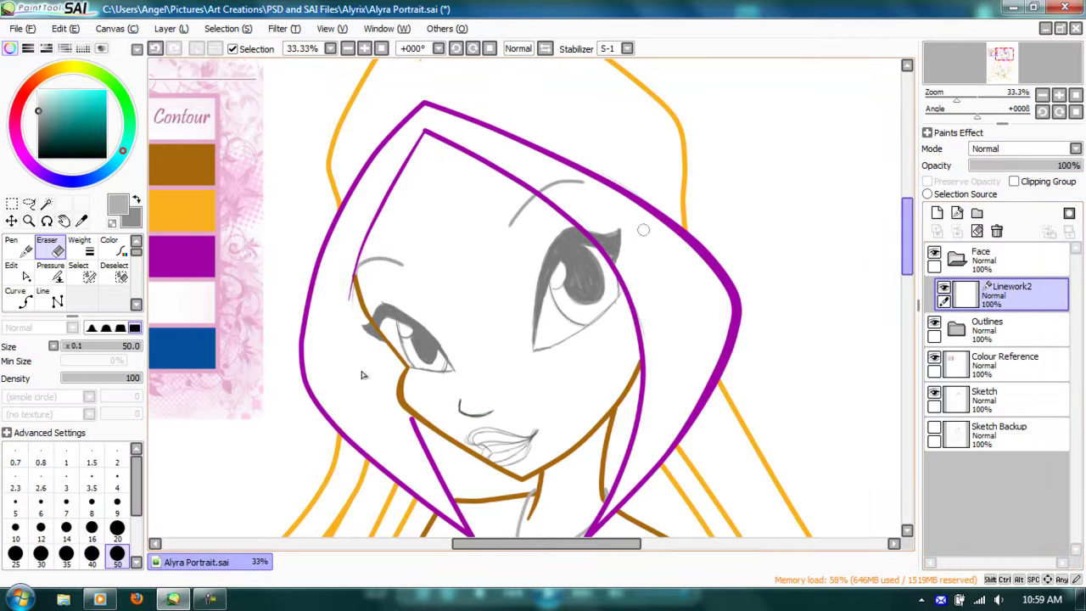
Trace the sketched upper and lower lips with light pink 14 px curves on the Face set's linework layer.
{"action": "left_click", "coordinate": [21, 149]}
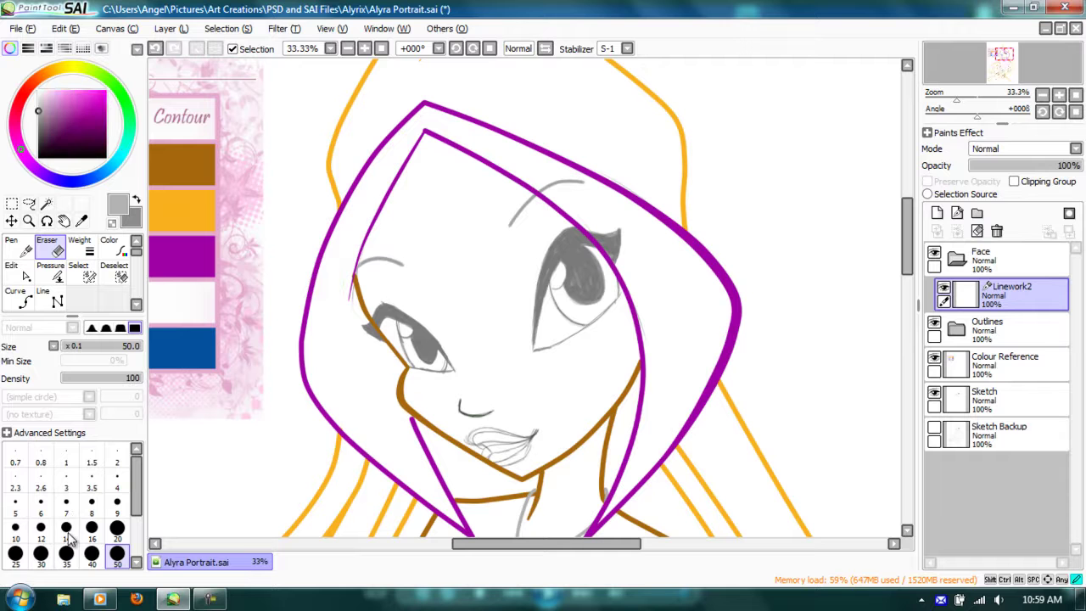
{"action": "left_click", "coordinate": [72, 90]}
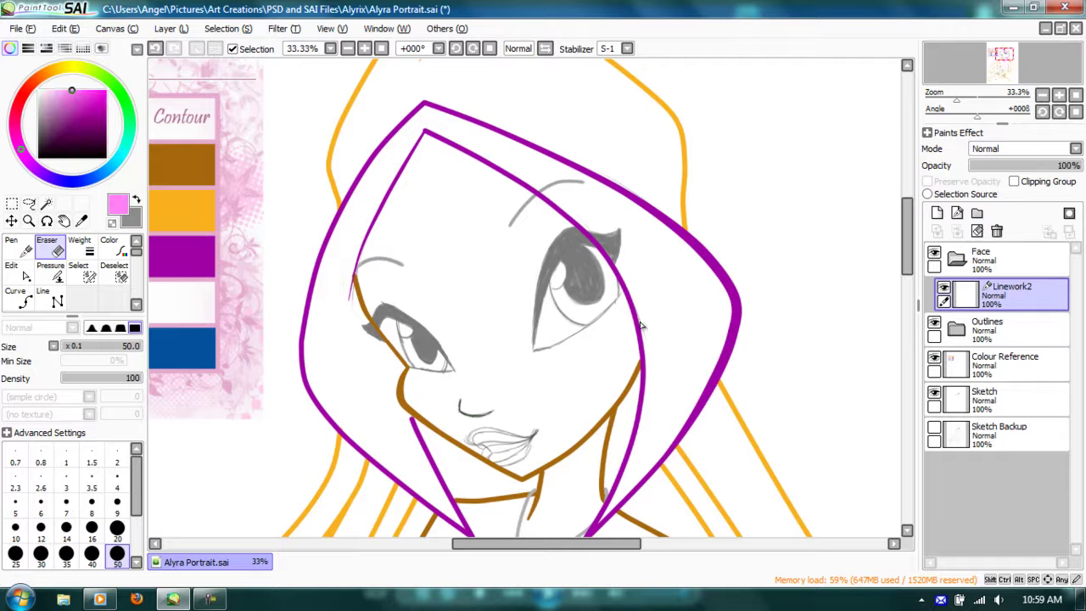
{"action": "left_click", "coordinate": [18, 298]}
{"action": "left_click_drag", "start_coordinate": [611, 329], "coordinate": [613, 309]}
{"action": "scroll", "coordinate": [611, 331], "scroll_direction": "down", "scroll_amount": 3}
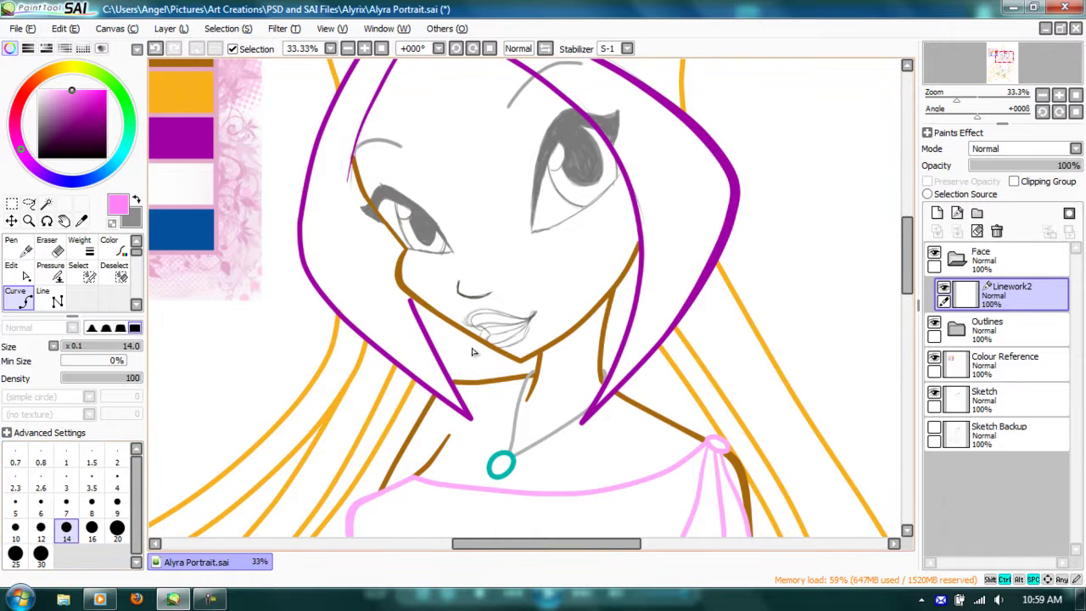
{"action": "scroll", "coordinate": [478, 351], "scroll_direction": "up", "scroll_amount": 5}
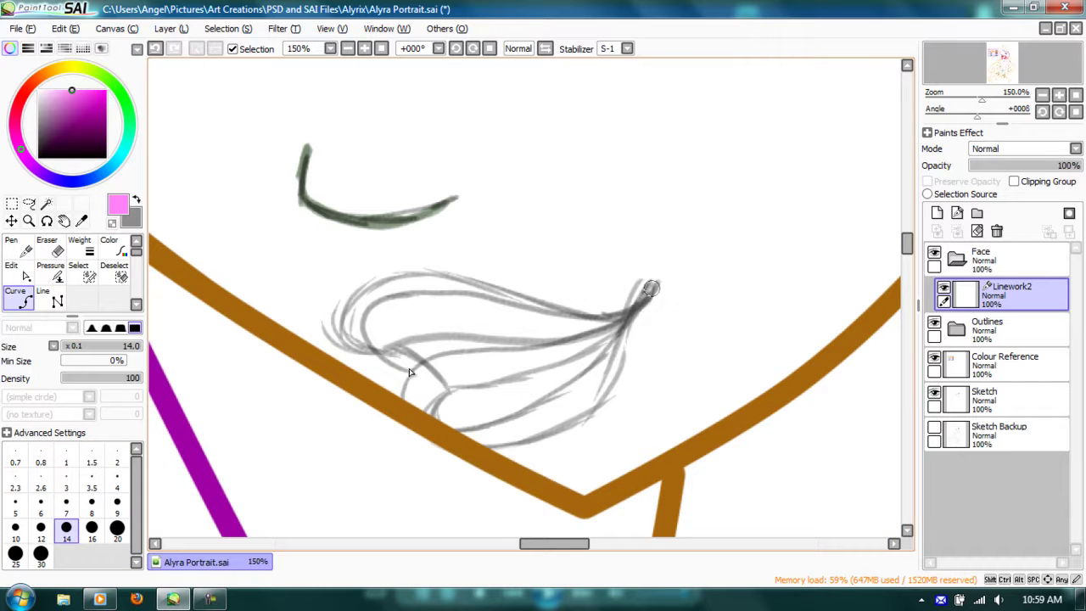
{"action": "left_click", "coordinate": [610, 328]}
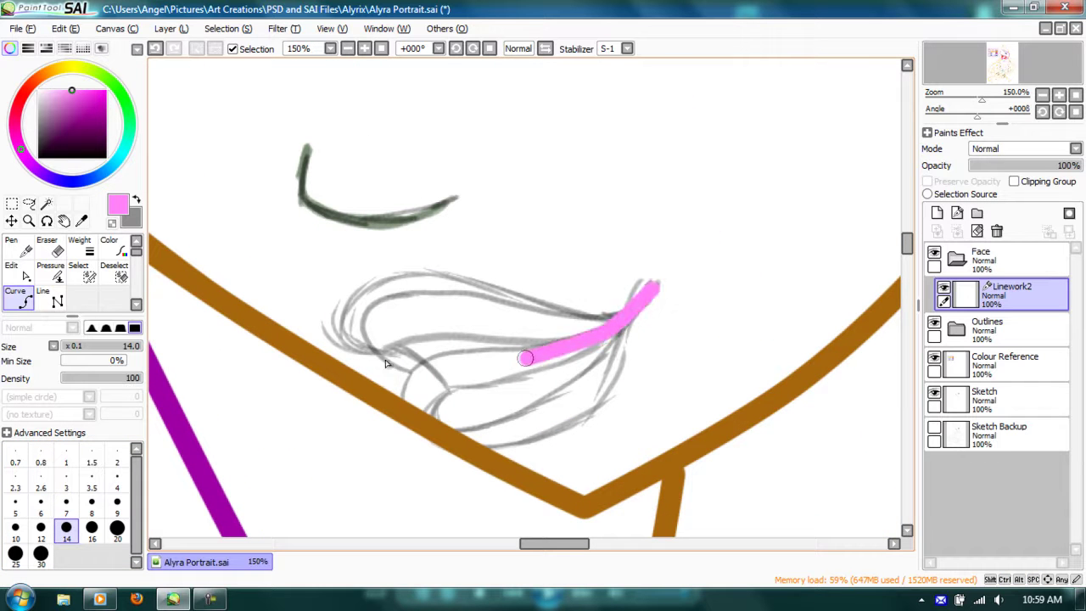
{"action": "left_click", "coordinate": [460, 348]}
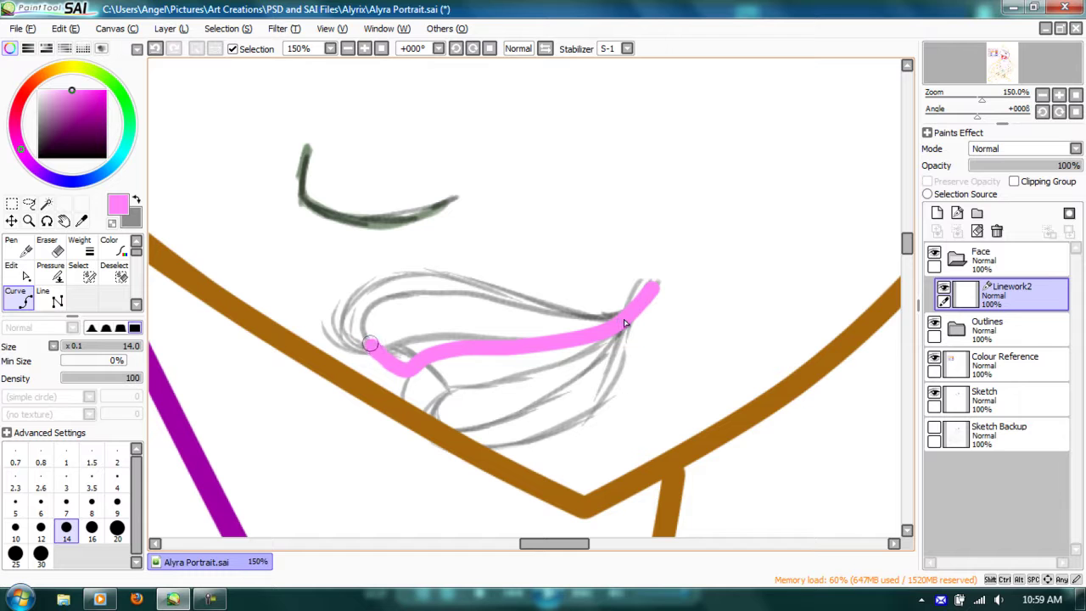
{"action": "left_click", "coordinate": [376, 304]}
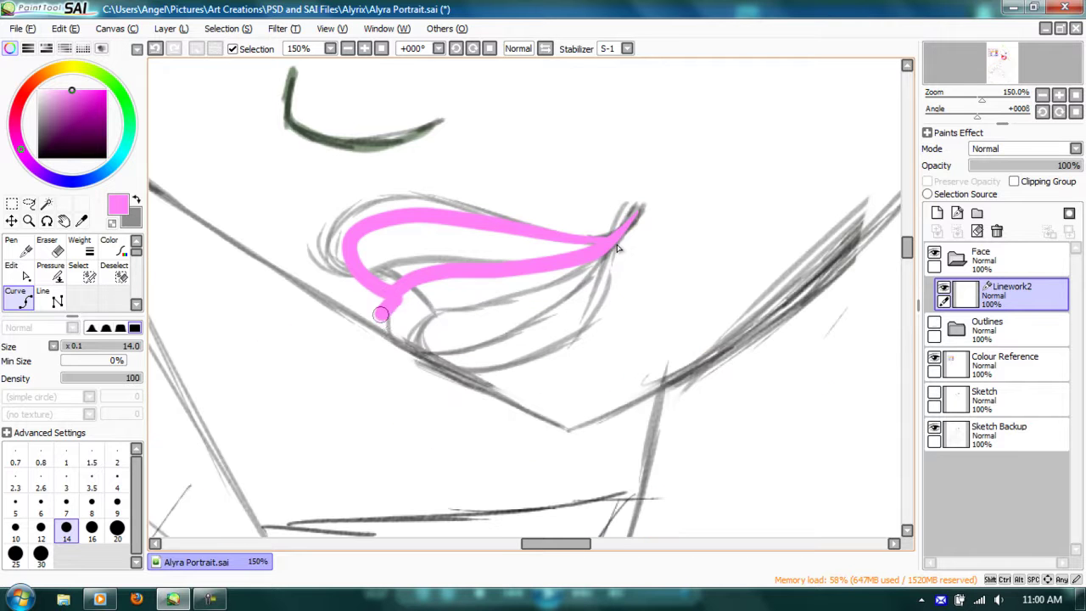
{"action": "left_click", "coordinate": [404, 345]}
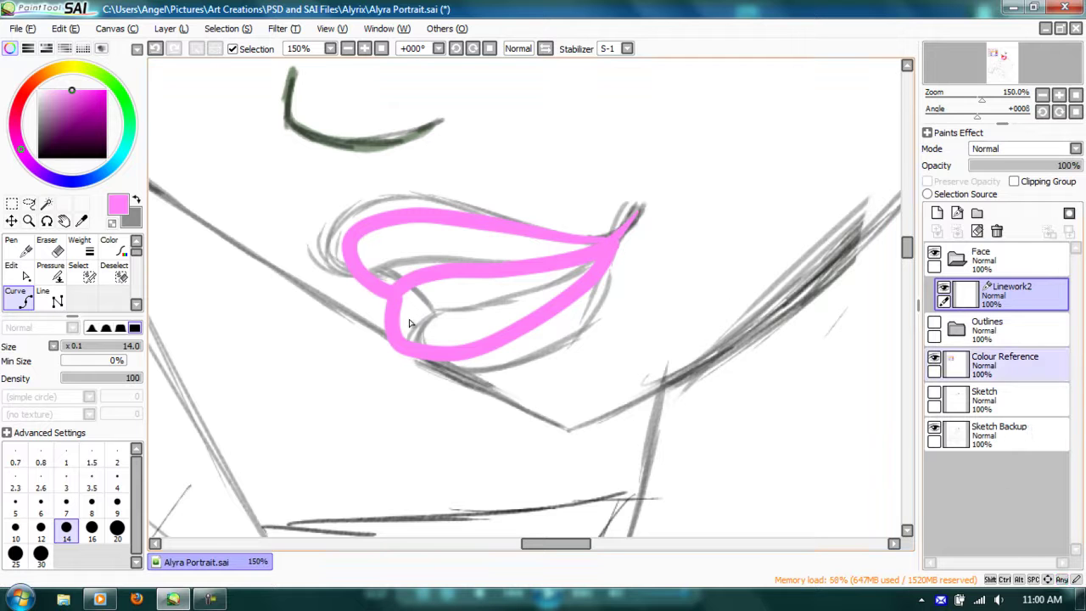
Show and expand the Outlines set, select its Skin linework layer, and add a control point to the brown jawline beneath the lower lip.
{"action": "left_click", "coordinate": [934, 322]}
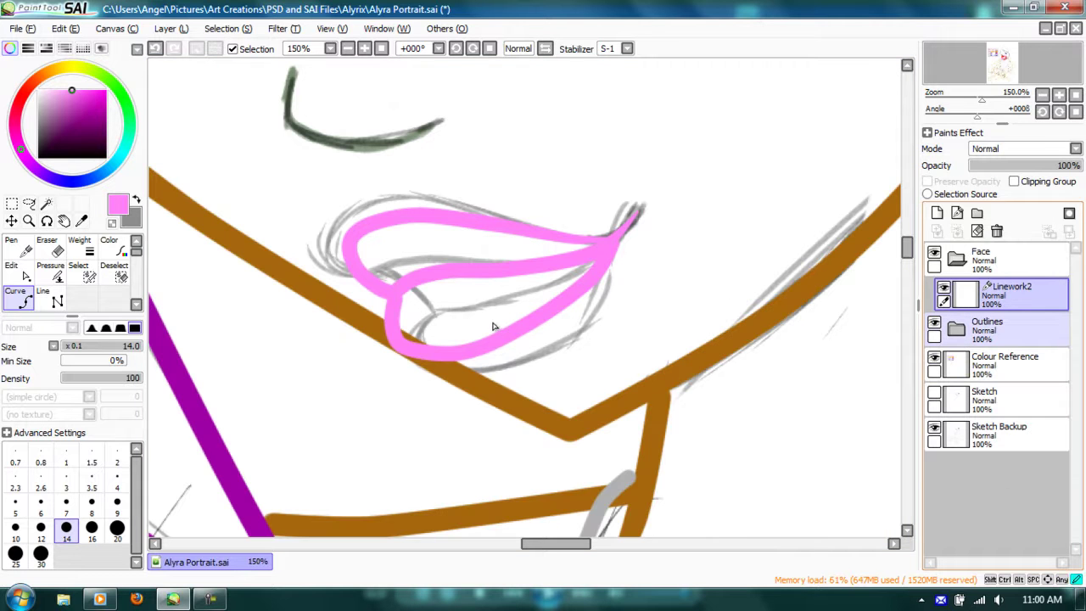
{"action": "left_click", "coordinate": [957, 330]}
{"action": "left_click", "coordinate": [1001, 539]}
{"action": "left_click", "coordinate": [48, 246]}
{"action": "left_click_drag", "start_coordinate": [415, 323], "coordinate": [466, 322]}
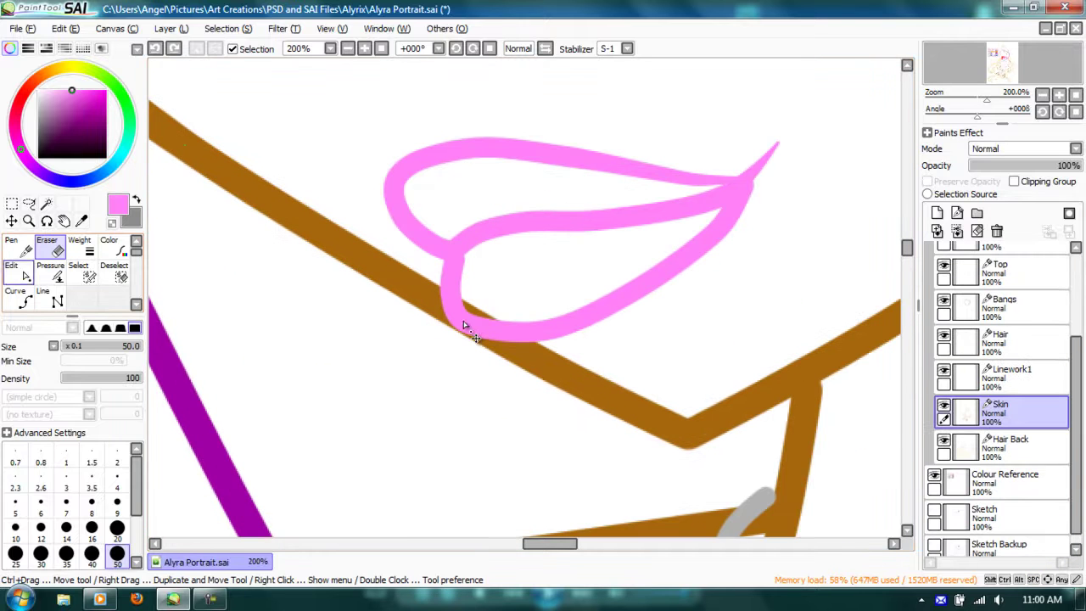
{"action": "left_click", "coordinate": [28, 271]}
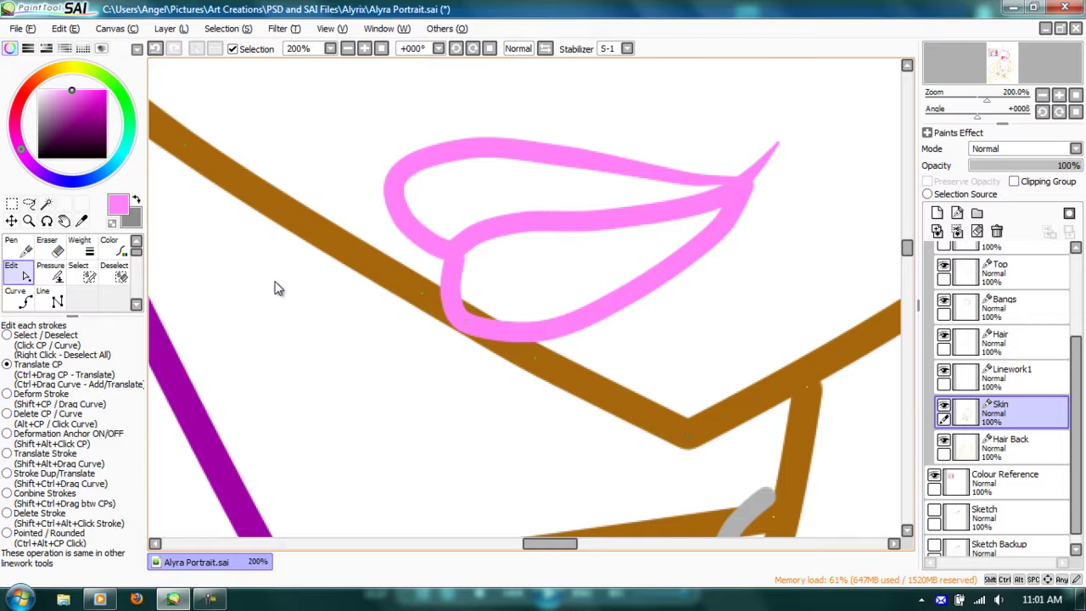
Thin the brown jawline with the Pressure tool where it passes beneath the lower lip and adjust its control point there.
{"action": "left_click", "coordinate": [50, 273]}
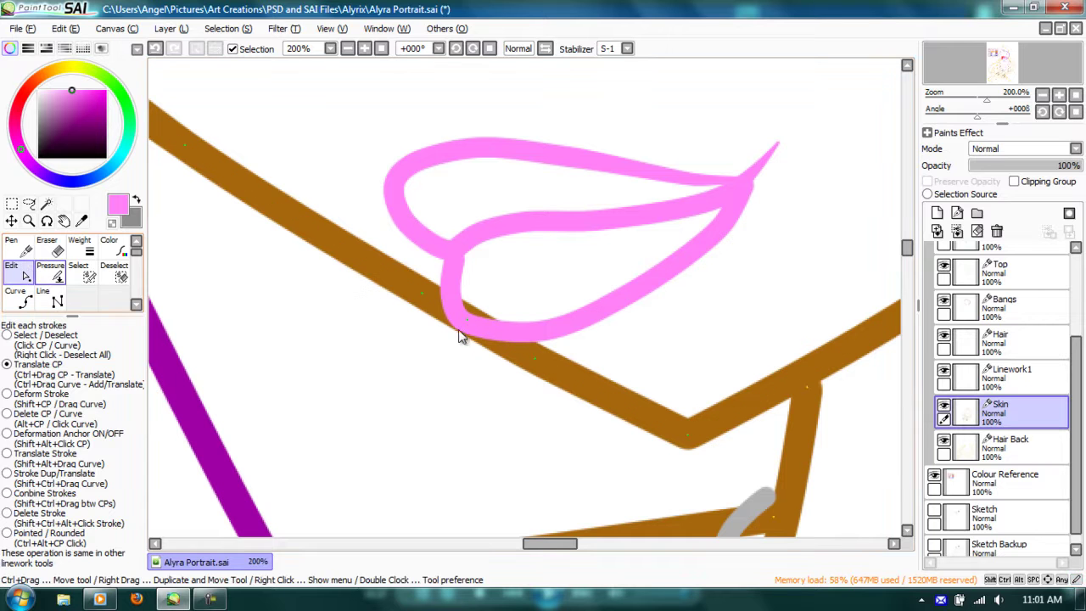
{"action": "left_click_drag", "start_coordinate": [467, 326], "coordinate": [462, 332]}
{"action": "key", "text": "e"}
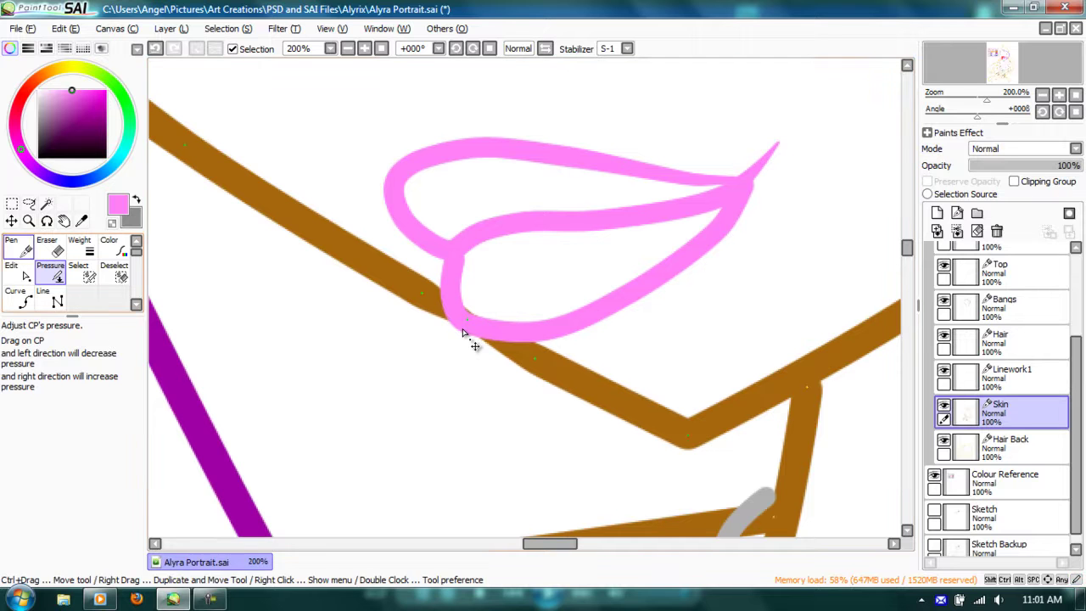
{"action": "left_click_drag", "start_coordinate": [463, 332], "coordinate": [467, 336]}
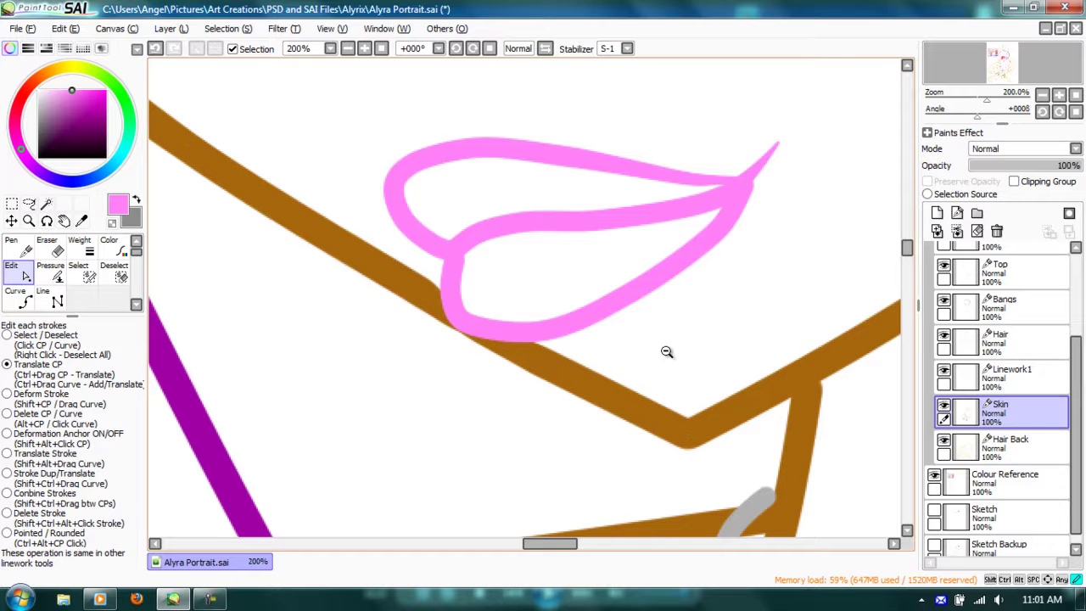
{"action": "key", "text": "ctrl+z"}
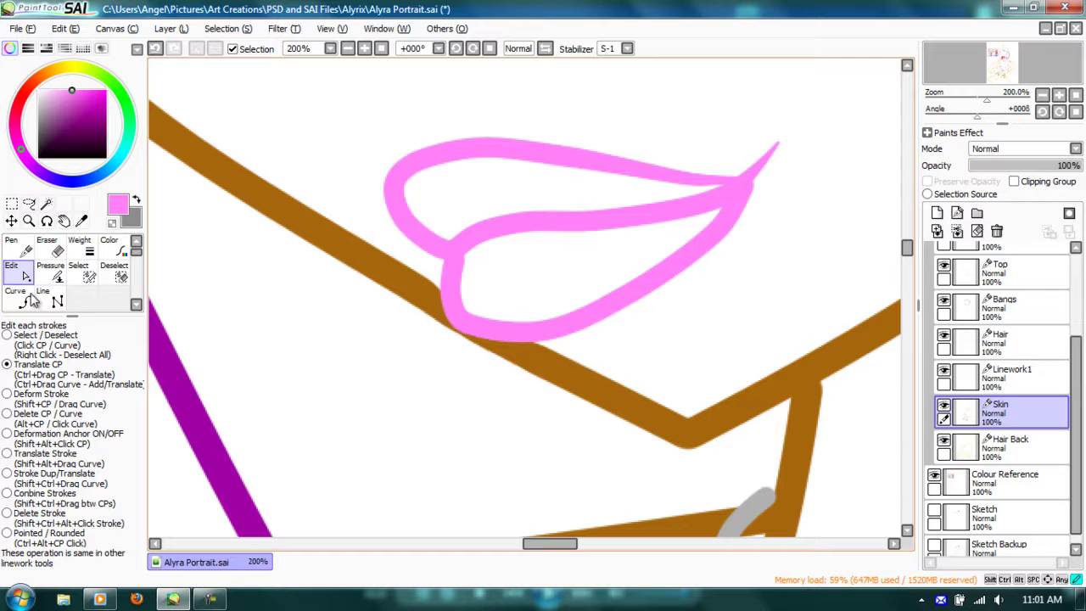
Trace the sketched nose with a brown 20 px curve on the Nose linework layer.
{"action": "key", "text": "space"}
{"action": "scroll", "coordinate": [439, 307], "scroll_direction": "down", "scroll_amount": 5}
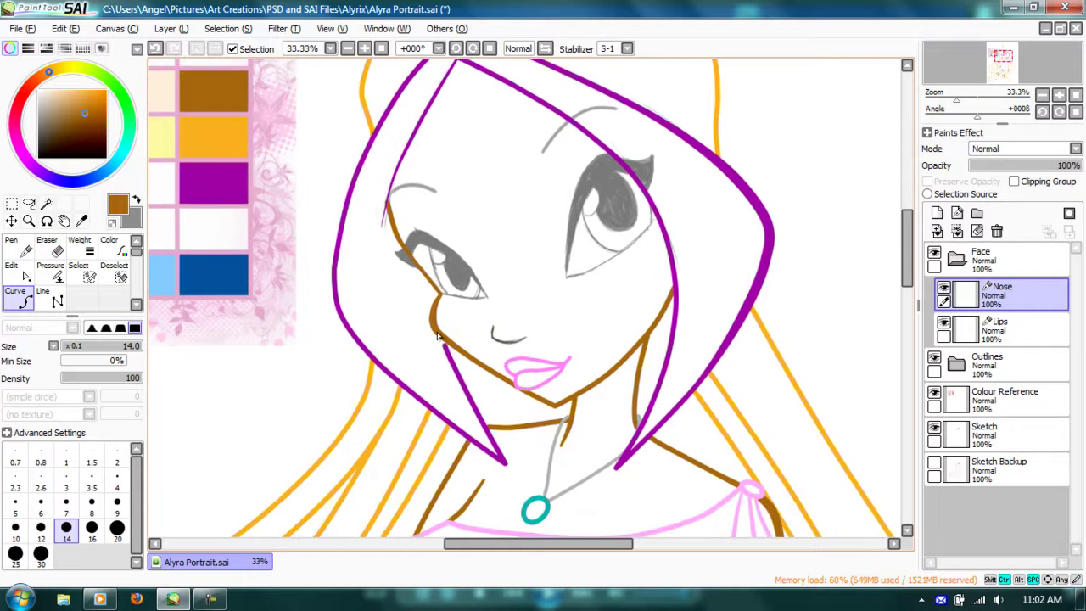
{"action": "scroll", "coordinate": [438, 336], "scroll_direction": "up", "scroll_amount": 3}
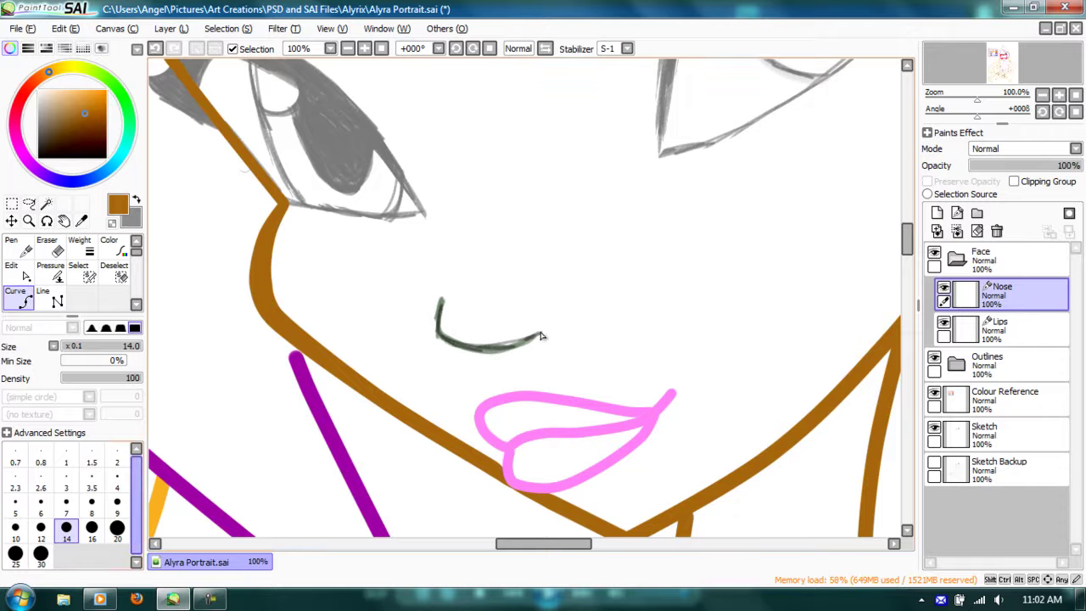
{"action": "left_click", "coordinate": [117, 527]}
{"action": "left_click", "coordinate": [441, 300]}
{"action": "left_click", "coordinate": [438, 332]}
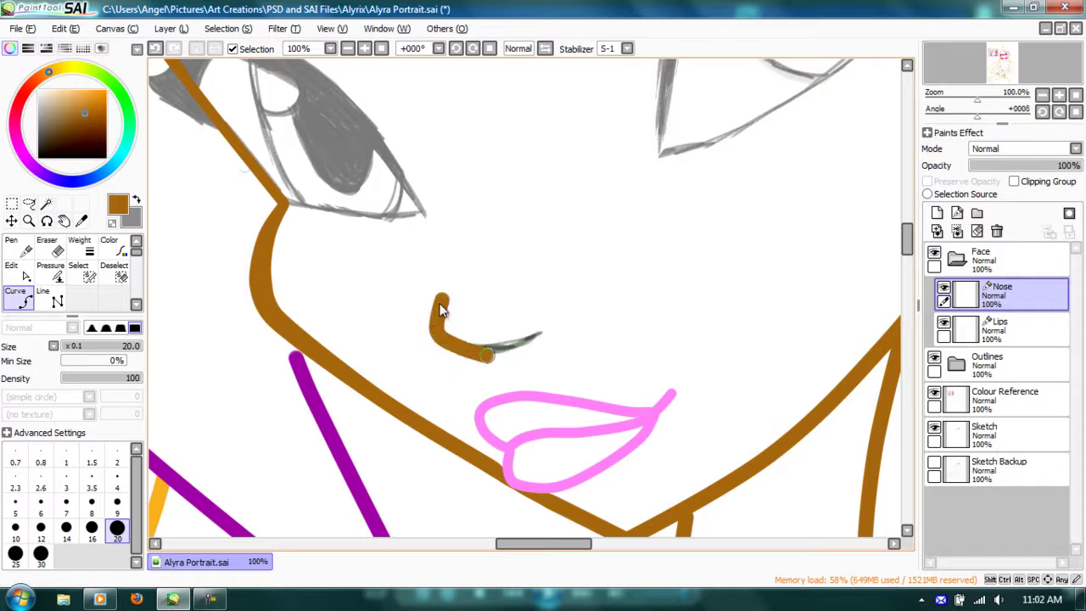
{"action": "left_click", "coordinate": [540, 332]}
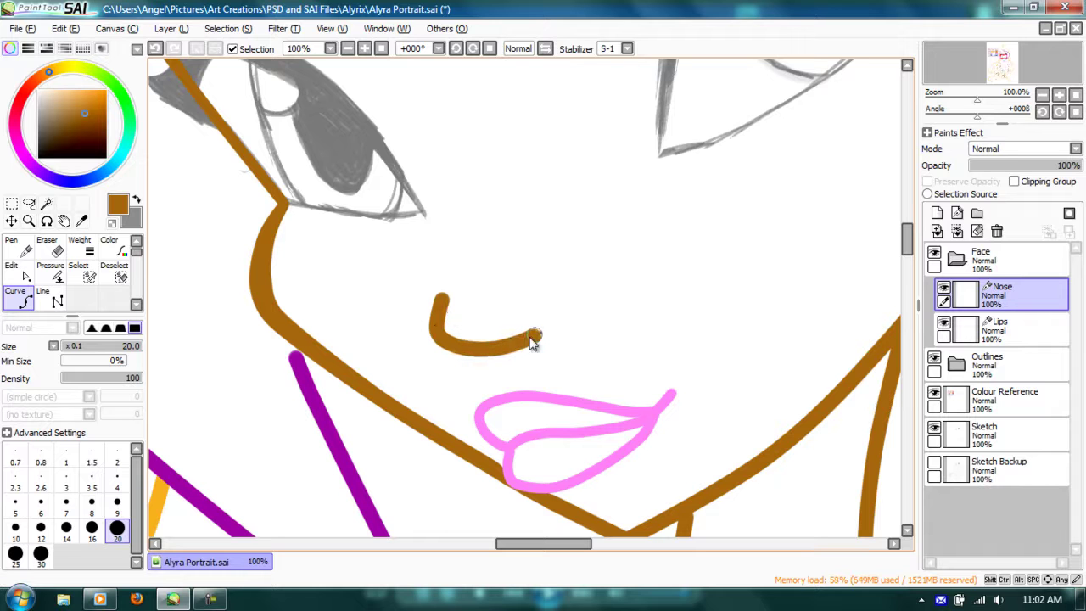
{"action": "key", "text": "ctrl"}
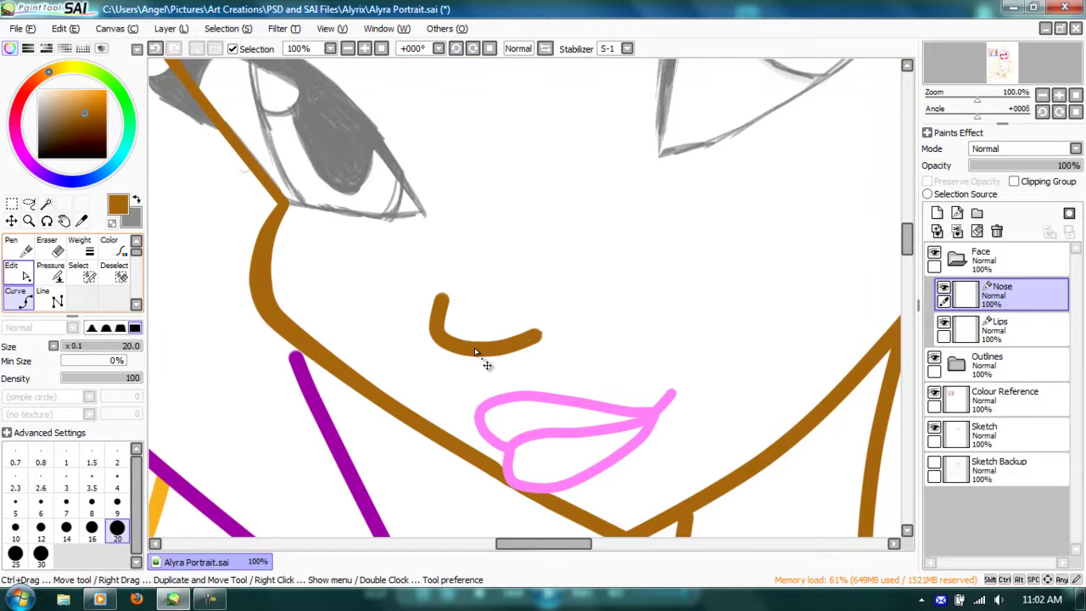
Taper both ends of the brown nose curve by lowering the pressure of its end points.
{"action": "left_click", "coordinate": [51, 271]}
{"action": "left_click_drag", "start_coordinate": [462, 343], "coordinate": [456, 336]}
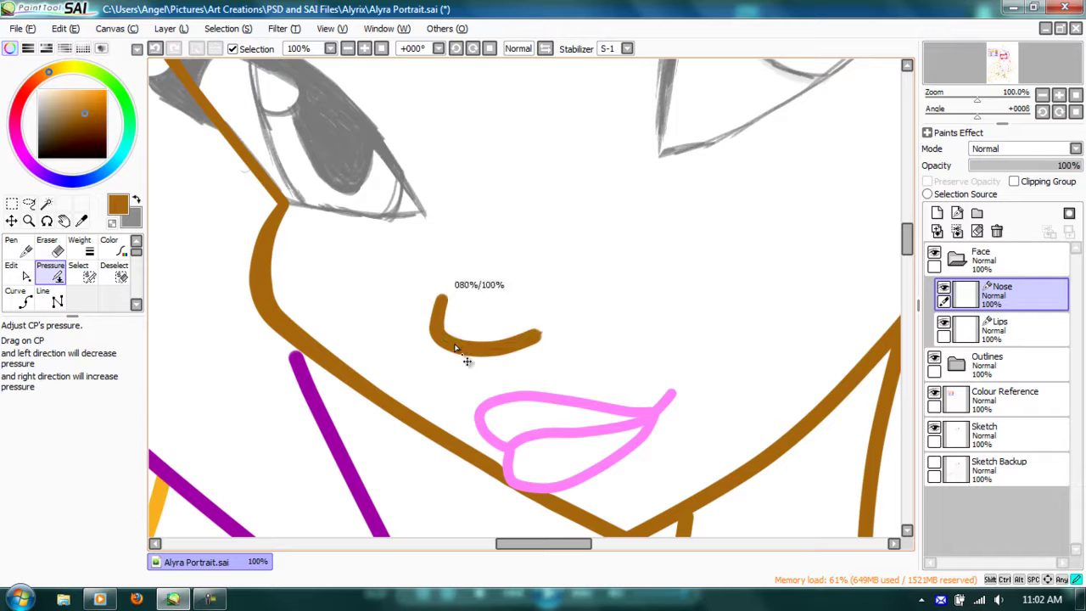
{"action": "left_click_drag", "start_coordinate": [535, 335], "coordinate": [472, 348]}
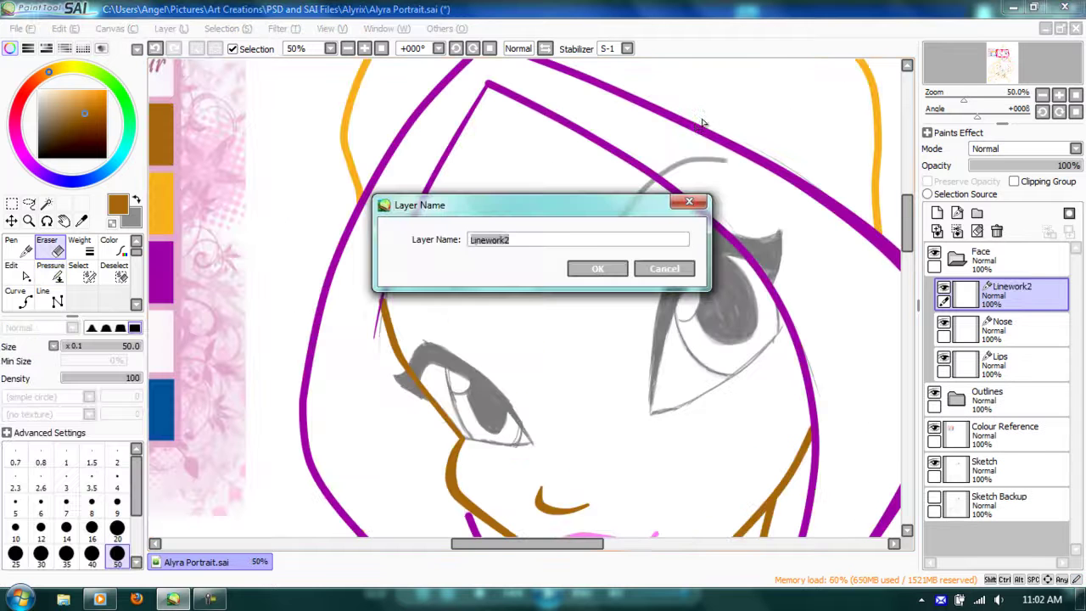
Name the new linework layer Eyebrows and trace the sketched eyebrow above the larger eye with a purple 25 px curve.
{"action": "type", "text": "Eyebrows"}
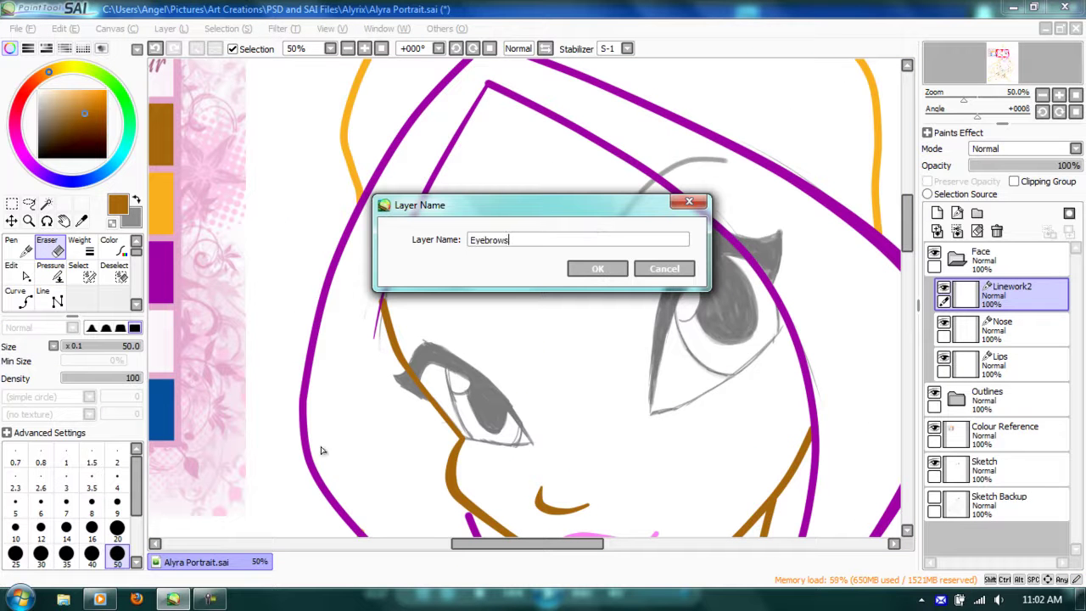
{"action": "key", "text": "Return"}
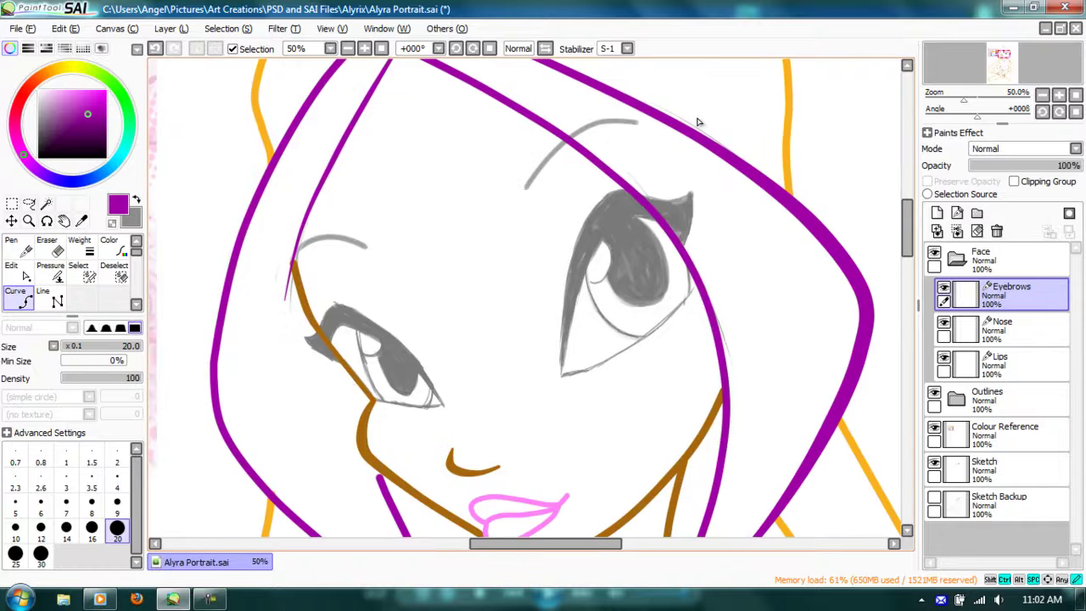
{"action": "left_click", "coordinate": [579, 125], "text": "ctrl"}
{"action": "left_click", "coordinate": [578, 125], "text": "ctrl"}
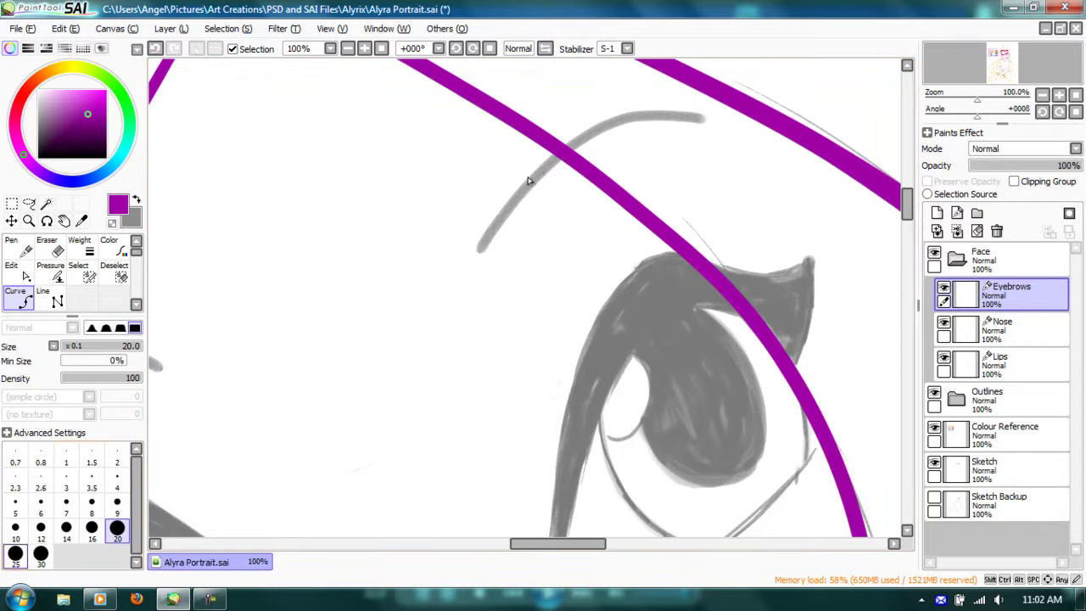
{"action": "key", "text": "bracketright"}
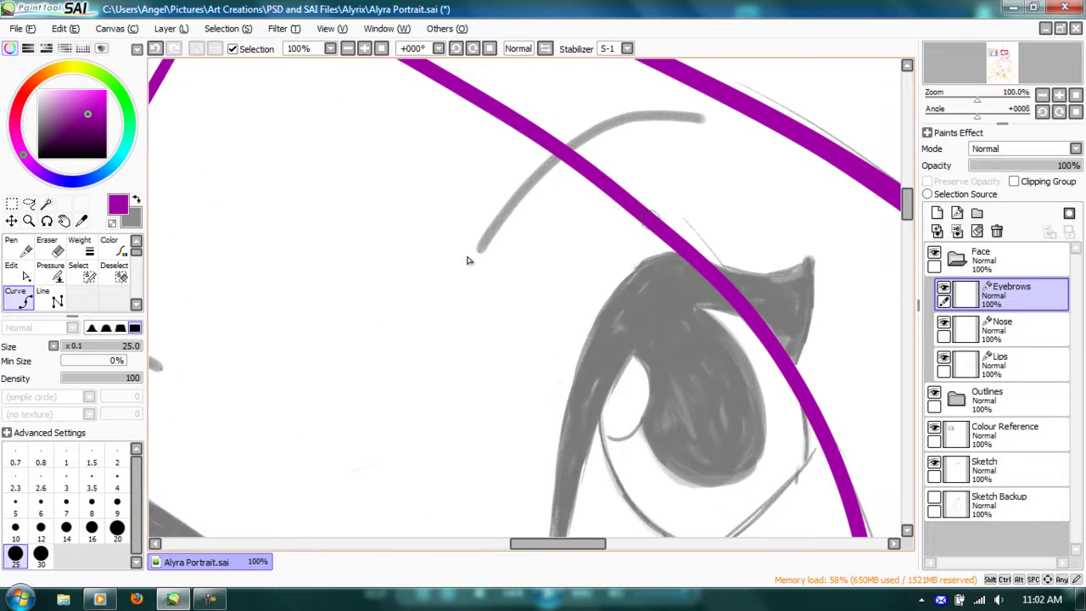
{"action": "left_click", "coordinate": [699, 119]}
{"action": "left_click", "coordinate": [629, 118]}
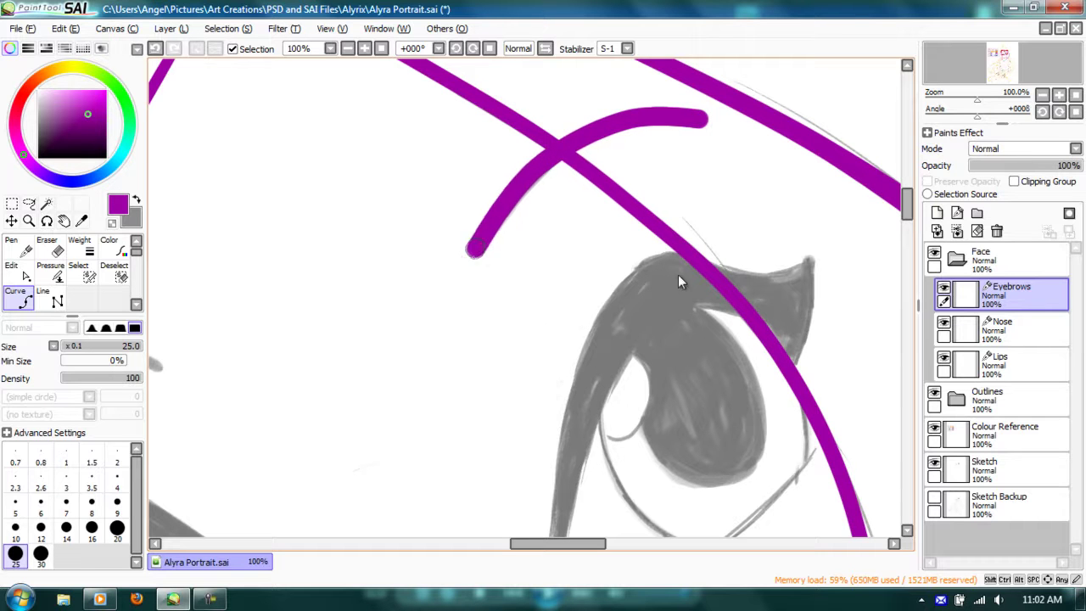
Taper the outer end of the purple eyebrow above the larger eye by lowering its point pressure.
{"action": "left_click_drag", "start_coordinate": [726, 253], "coordinate": [443, 326]}
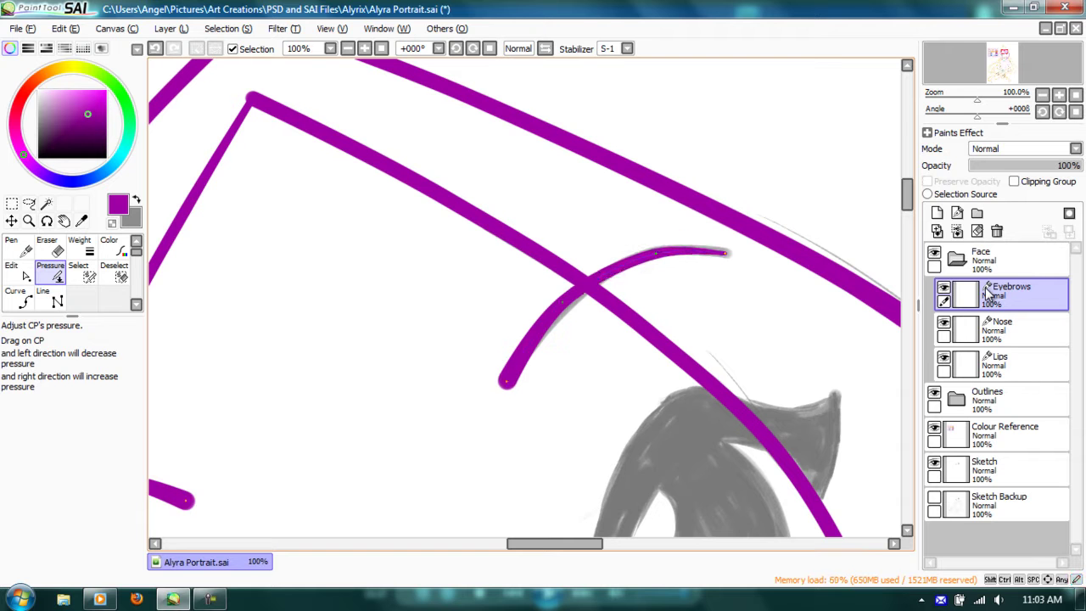
{"action": "key", "text": "Page_Down"}
{"action": "key", "text": "Page_Down"}
{"action": "key", "text": "Page_Down"}
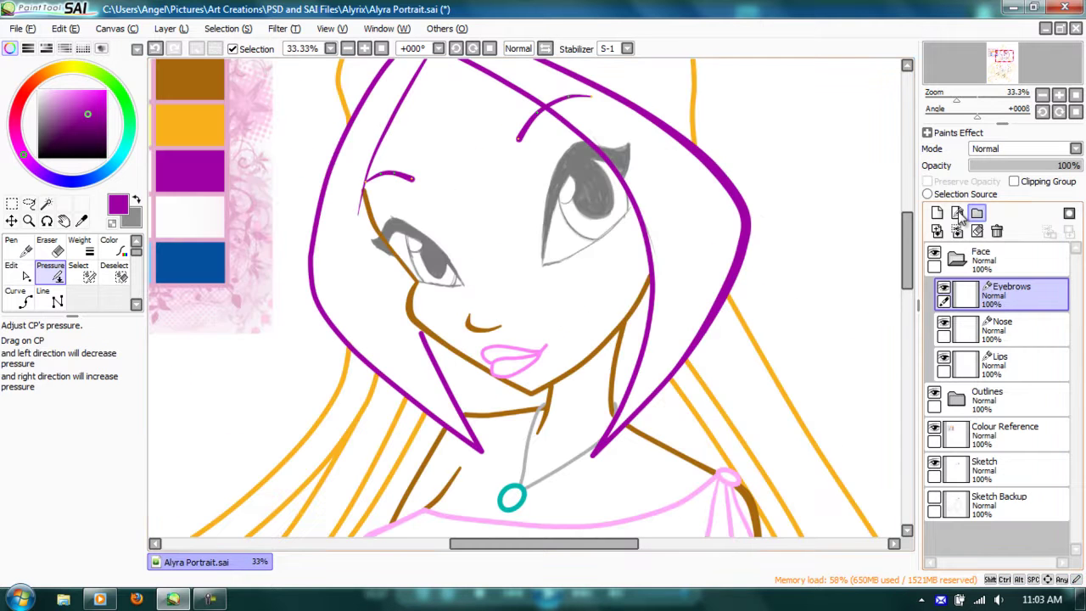
Add a layer set named Eyes inside the Face set and create a linework layer named Eyelashes in it.
{"action": "left_click", "coordinate": [977, 213]}
{"action": "double_click", "coordinate": [1015, 300]}
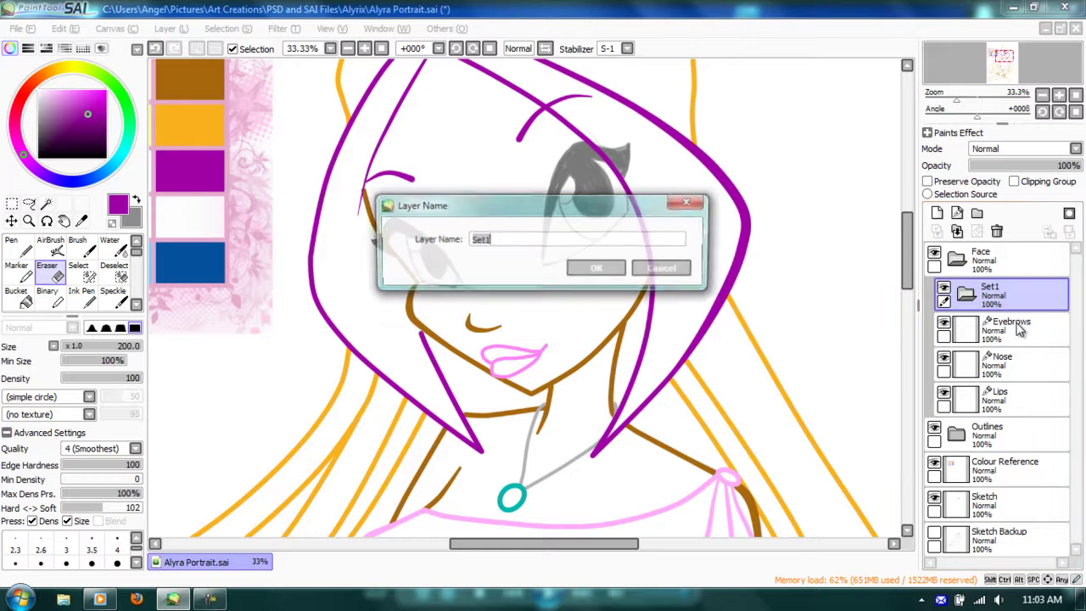
{"action": "key", "text": "Return"}
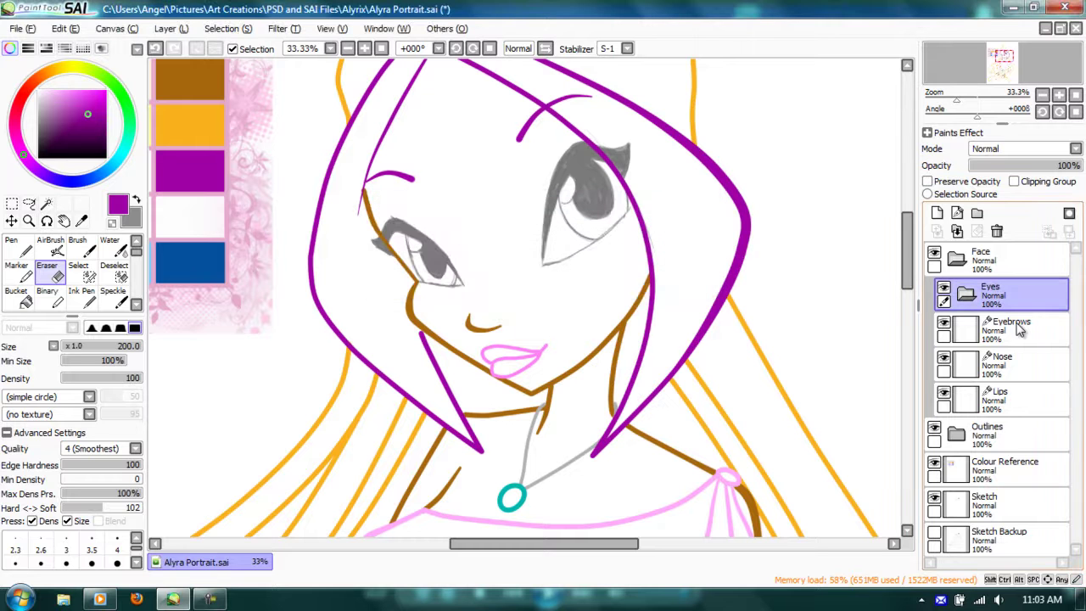
{"action": "left_click", "coordinate": [957, 213]}
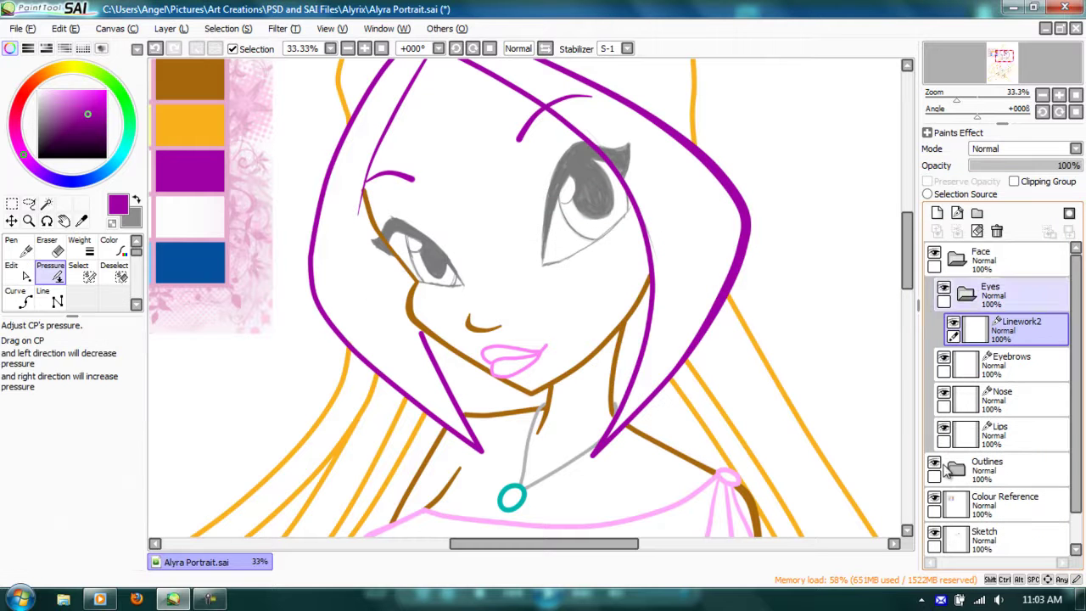
{"action": "key", "text": "Return"}
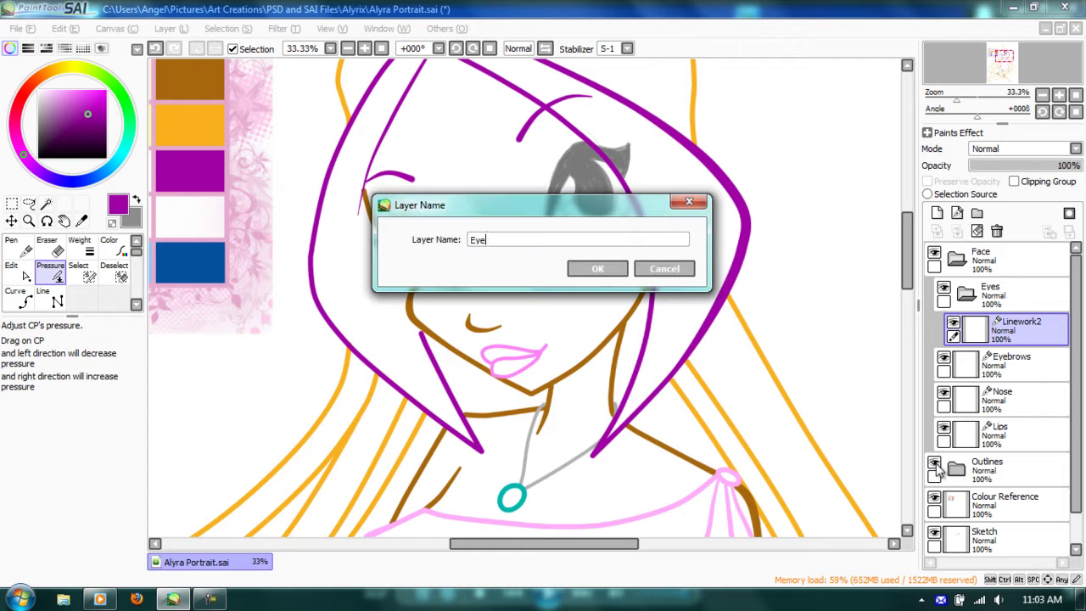
{"action": "type", "text": "Eyelashes"}
{"action": "key", "text": "Return"}
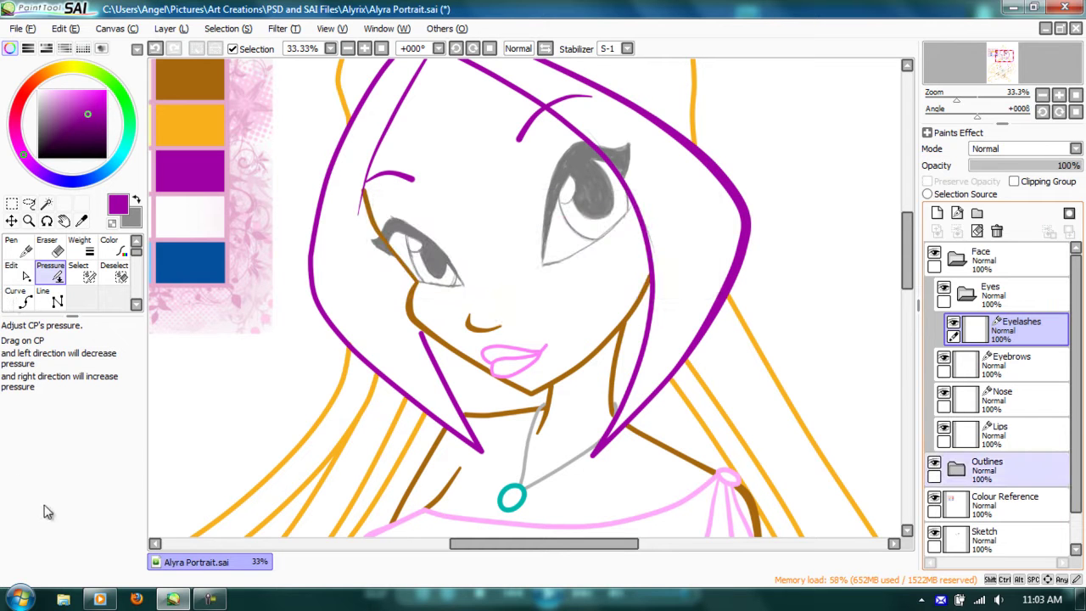
Hide the Outlines set and trace the outer edge of the larger eye's lash wing with a purple 6 px curve.
{"action": "left_click", "coordinate": [934, 466]}
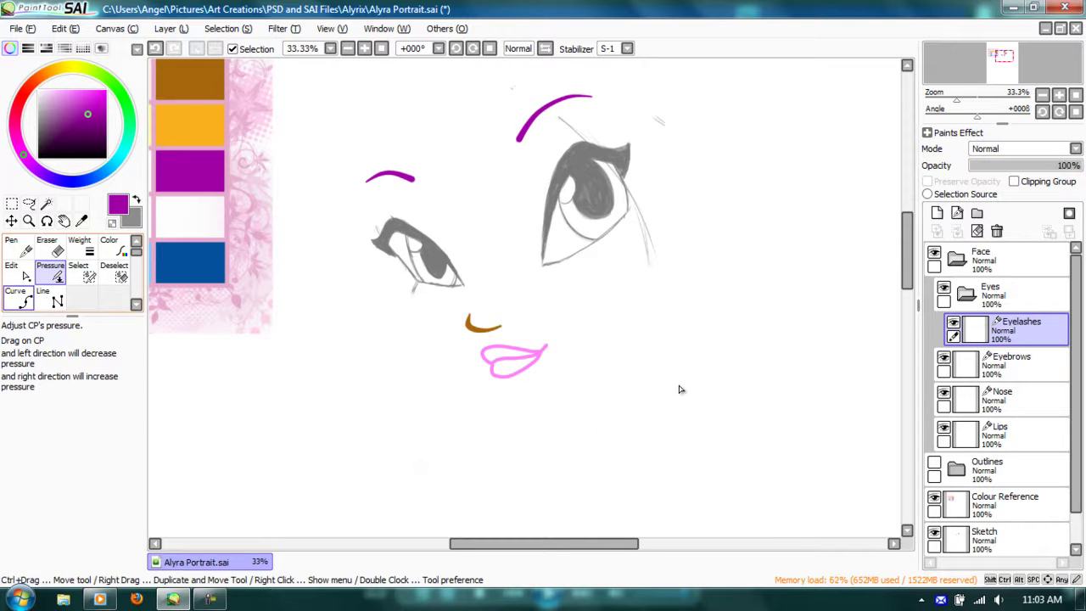
{"action": "left_click", "coordinate": [17, 298]}
{"action": "left_click", "coordinate": [40, 506]}
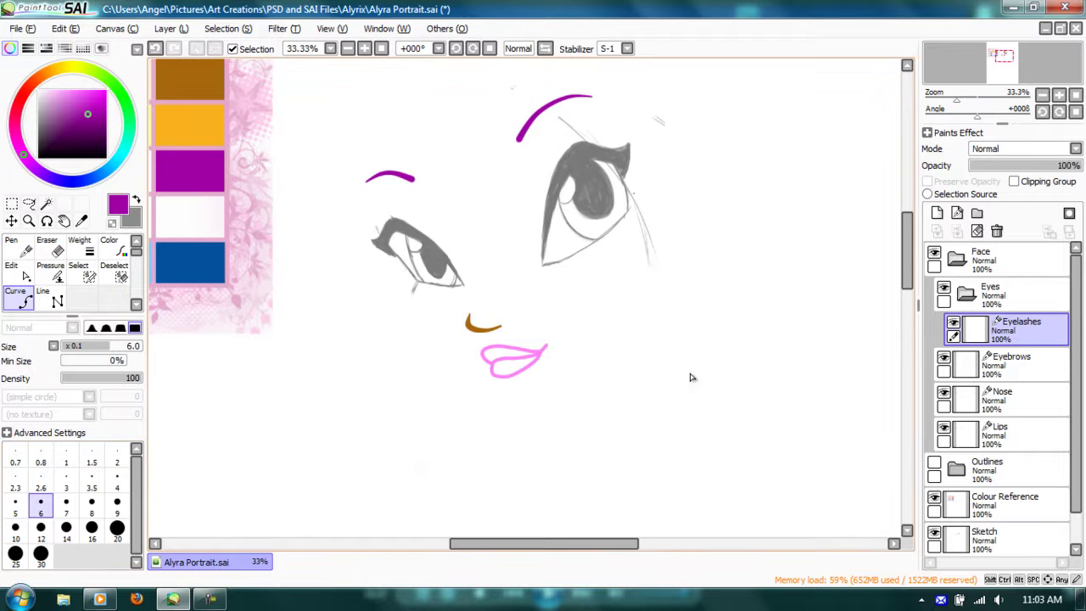
{"action": "scroll", "coordinate": [694, 363], "scroll_direction": "up", "scroll_amount": 5}
{"action": "scroll", "coordinate": [694, 363], "scroll_direction": "up", "scroll_amount": 2}
{"action": "left_click", "coordinate": [694, 357]}
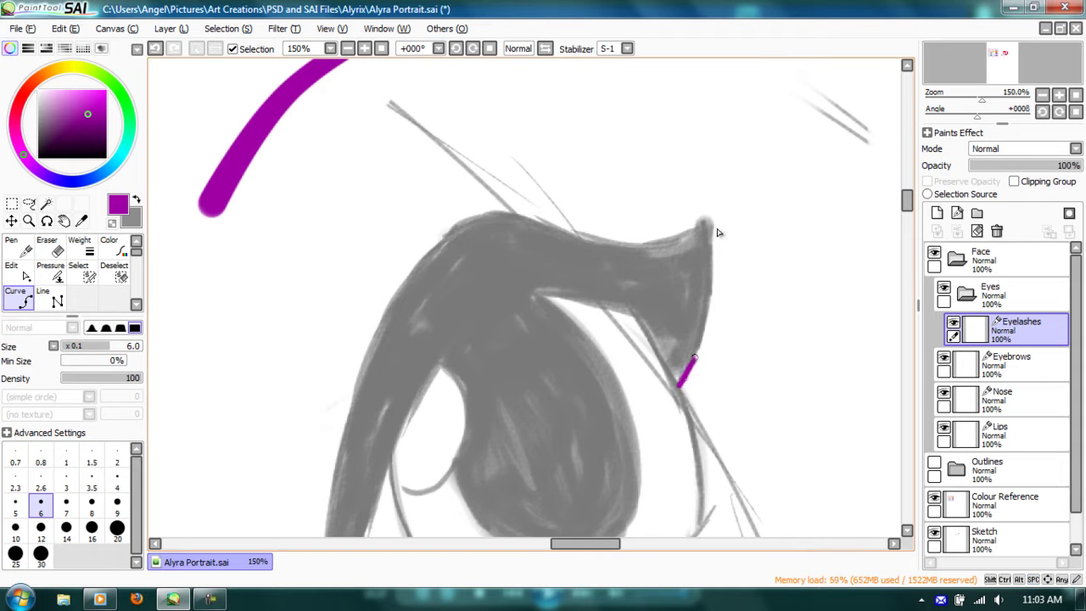
{"action": "key", "text": "ctrl+z"}
{"action": "key", "text": "ctrl+y"}
{"action": "left_click", "coordinate": [693, 359]}
{"action": "key", "text": "ctrl+y"}
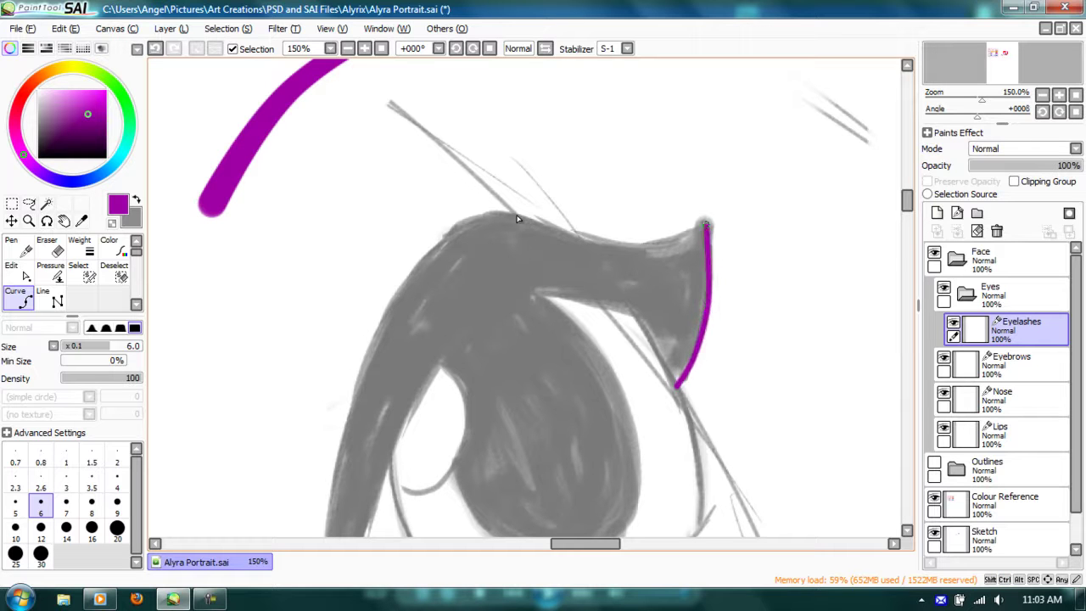
Continue the purple 6 px curve from the lash tip along the upper edge of the larger eye's lash line.
{"action": "key", "text": "ctrl+y"}
{"action": "key", "text": "ctrl+y"}
{"action": "key", "text": "ctrl+y"}
{"action": "key", "text": "ctrl+y"}
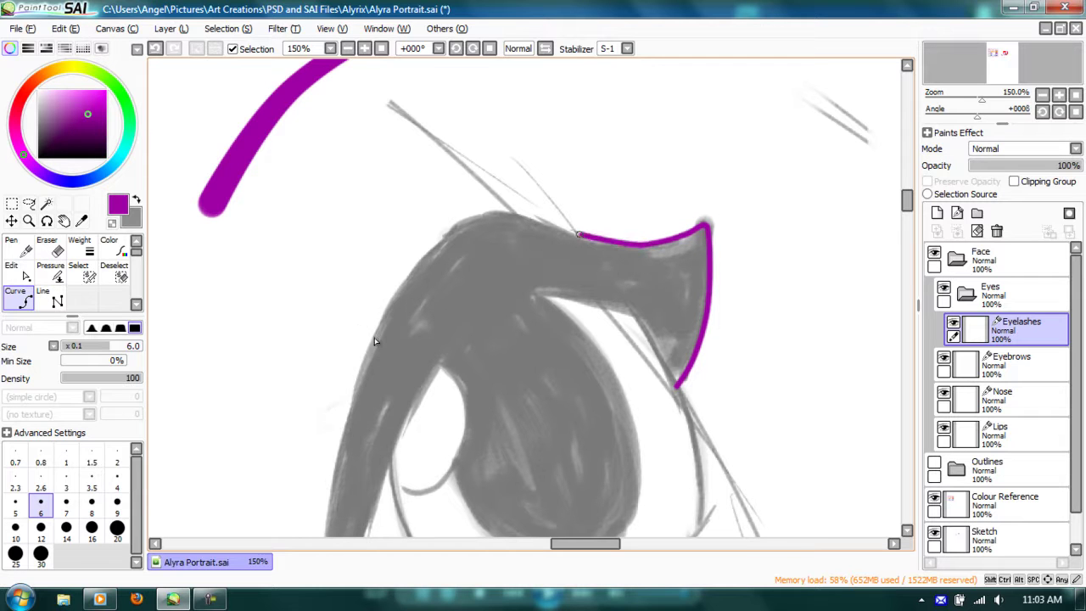
{"action": "left_click", "coordinate": [515, 213]}
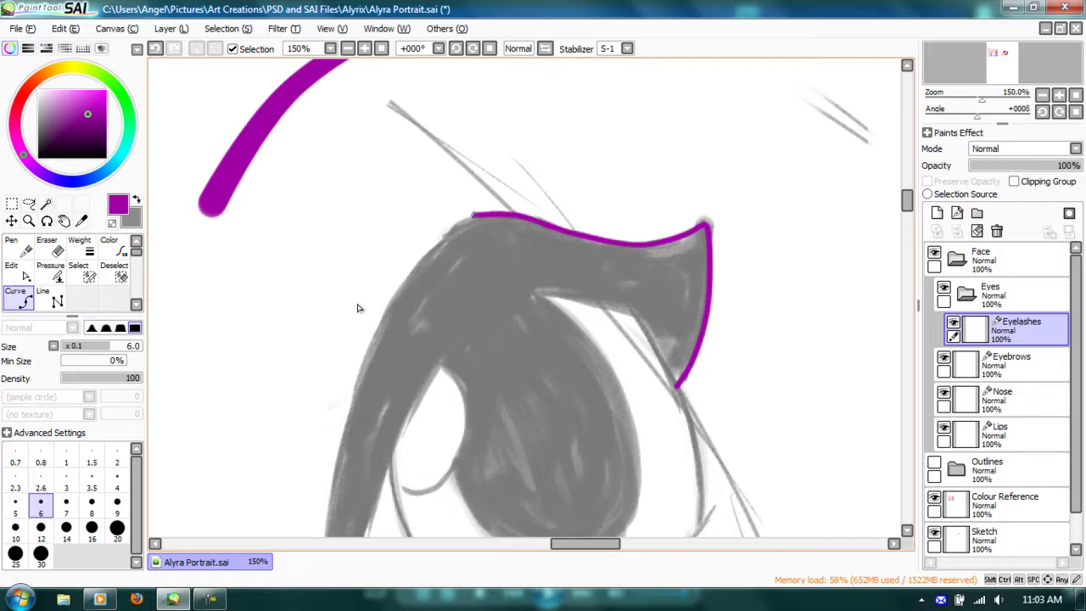
{"action": "key", "text": "ctrl+y"}
{"action": "key", "text": "ctrl+y"}
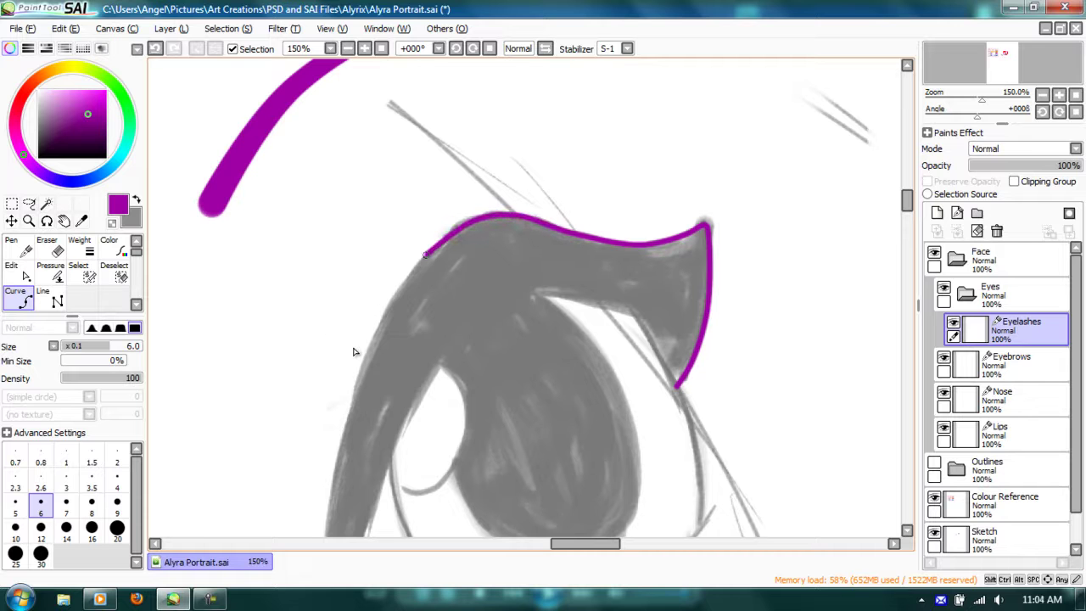
{"action": "left_click", "coordinate": [376, 338]}
{"action": "key", "text": "space"}
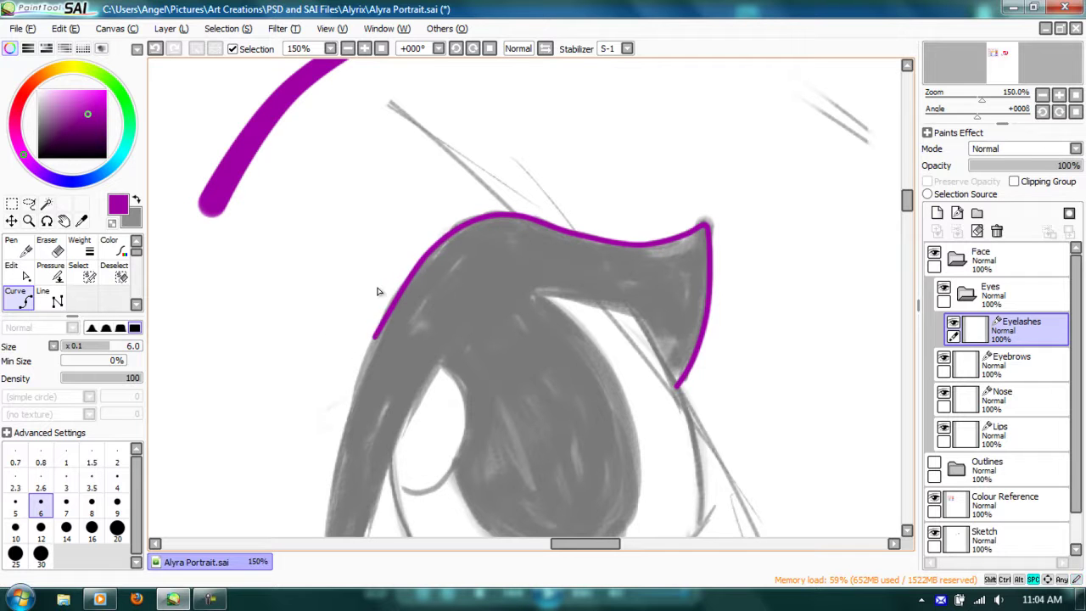
Continue the purple curve along the outer edge of the larger eye's lash down to the tip at the inner corner.
{"action": "left_click_drag", "start_coordinate": [378, 293], "coordinate": [406, 84]}
{"action": "left_click", "coordinate": [390, 212]}
{"action": "left_click", "coordinate": [364, 300]}
{"action": "key", "text": "ctrl+z"}
{"action": "left_click", "coordinate": [360, 303]}
{"action": "key", "text": "space"}
{"action": "left_click_drag", "start_coordinate": [406, 283], "coordinate": [418, 132]}
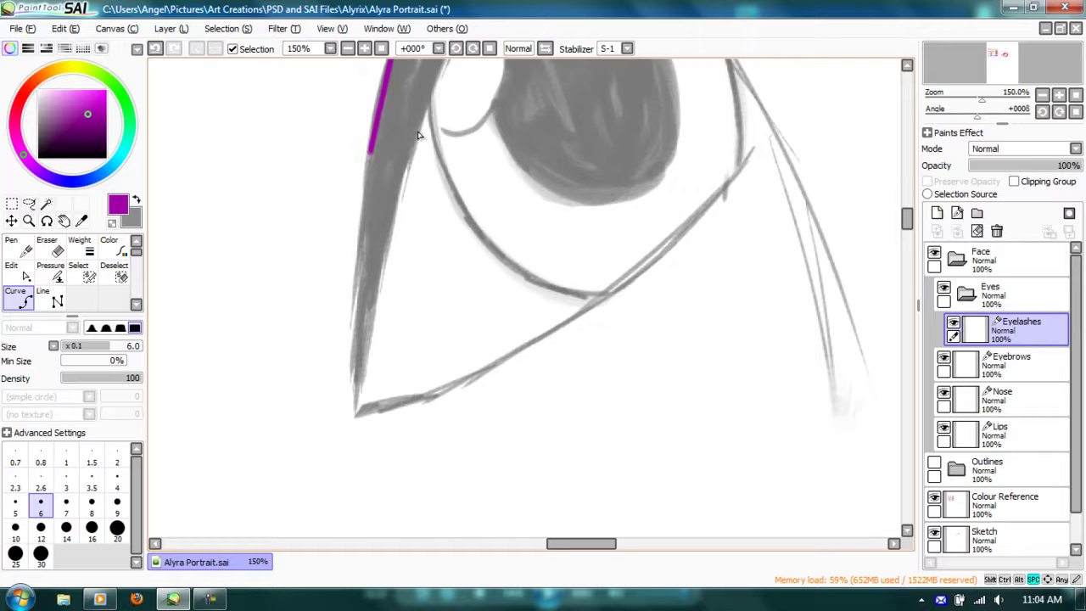
{"action": "left_click", "coordinate": [353, 347]}
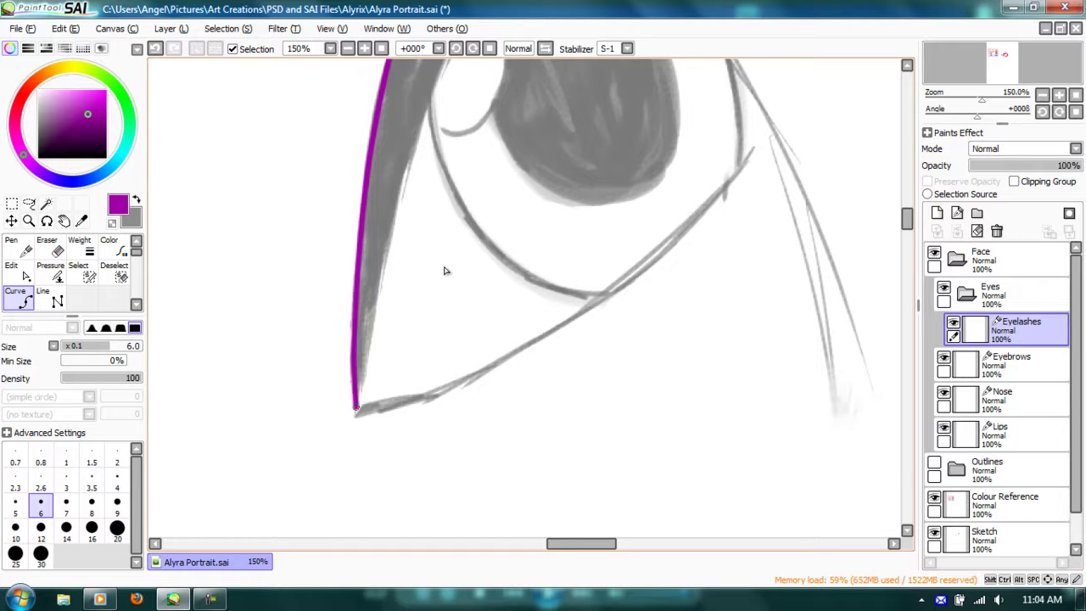
Trace the inner edge of the larger eye's lash upward from the inner-corner tip to above the iris.
{"action": "key", "text": "ctrl+y"}
{"action": "key", "text": "ctrl+y"}
{"action": "key", "text": "ctrl+y"}
{"action": "key", "text": "ctrl+y"}
{"action": "key", "text": "ctrl+y"}
{"action": "left_click_drag", "start_coordinate": [659, 207], "coordinate": [640, 453]}
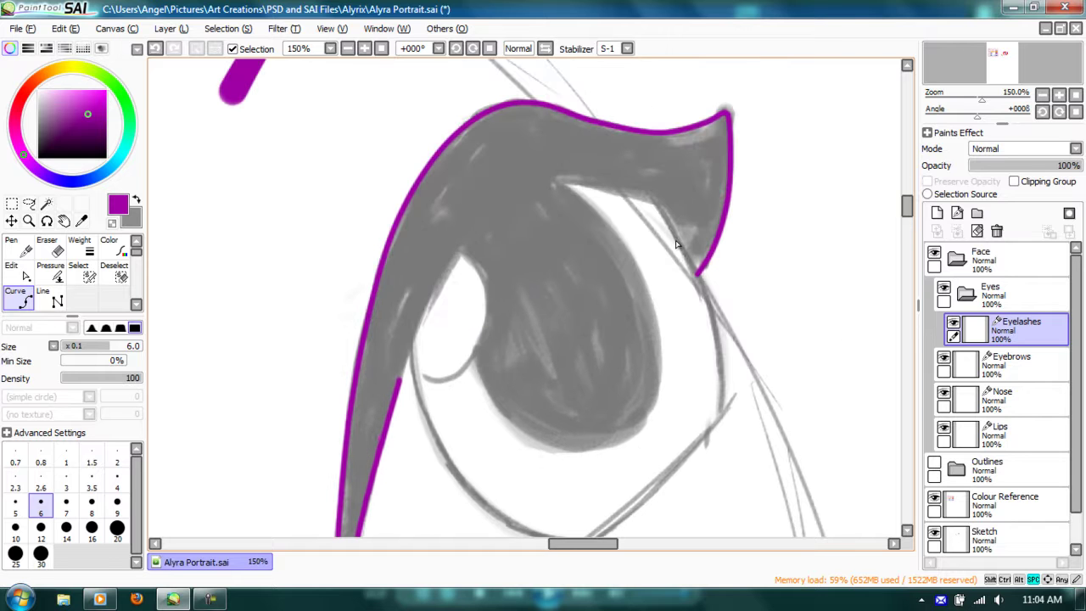
{"action": "left_click", "coordinate": [443, 266]}
{"action": "left_click", "coordinate": [509, 193]}
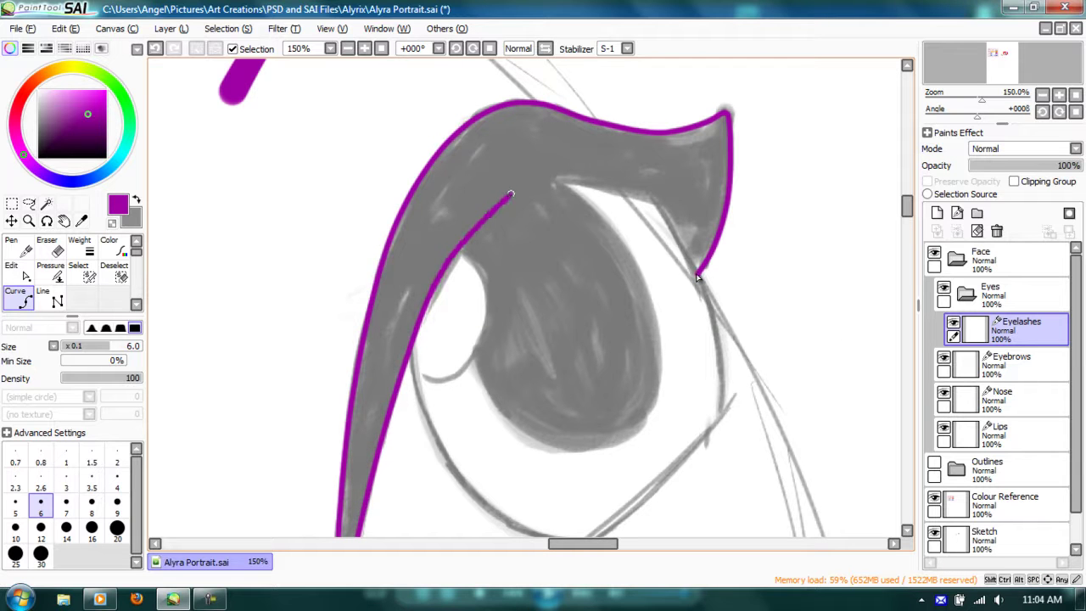
Carry the inner-edge curve across the top of the iris and close the lash outline at the wing's lower tip.
{"action": "left_click", "coordinate": [560, 179]}
{"action": "left_click", "coordinate": [656, 202]}
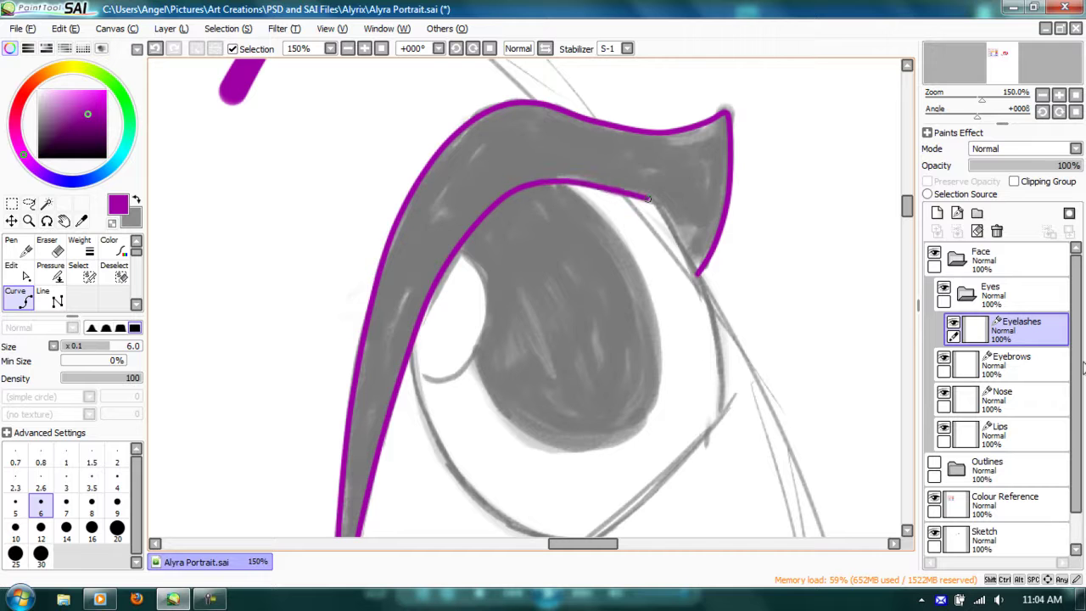
{"action": "left_click", "coordinate": [681, 248]}
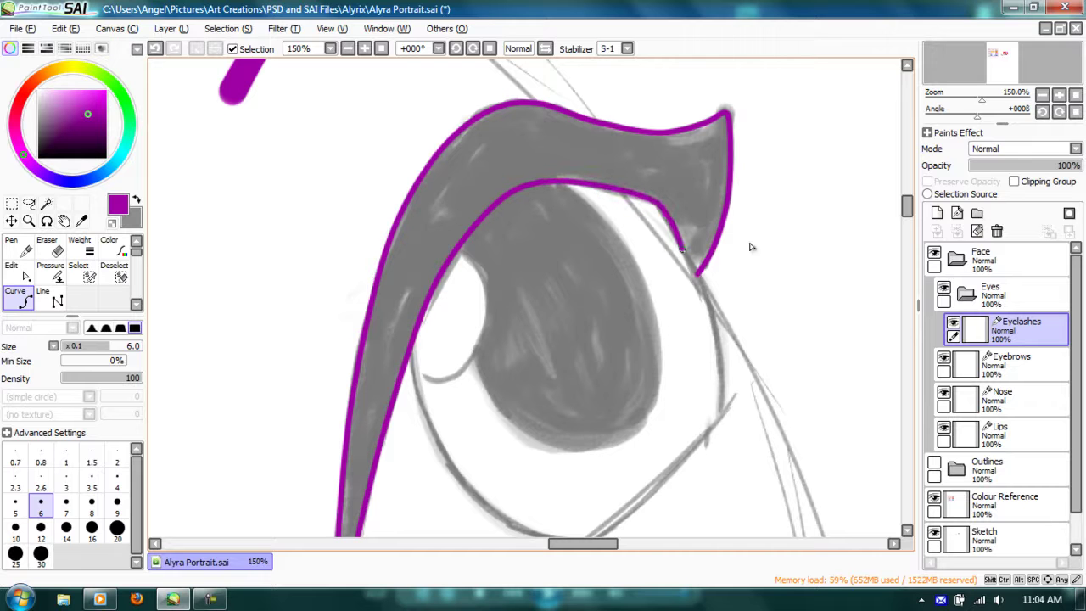
{"action": "double_click", "coordinate": [698, 274]}
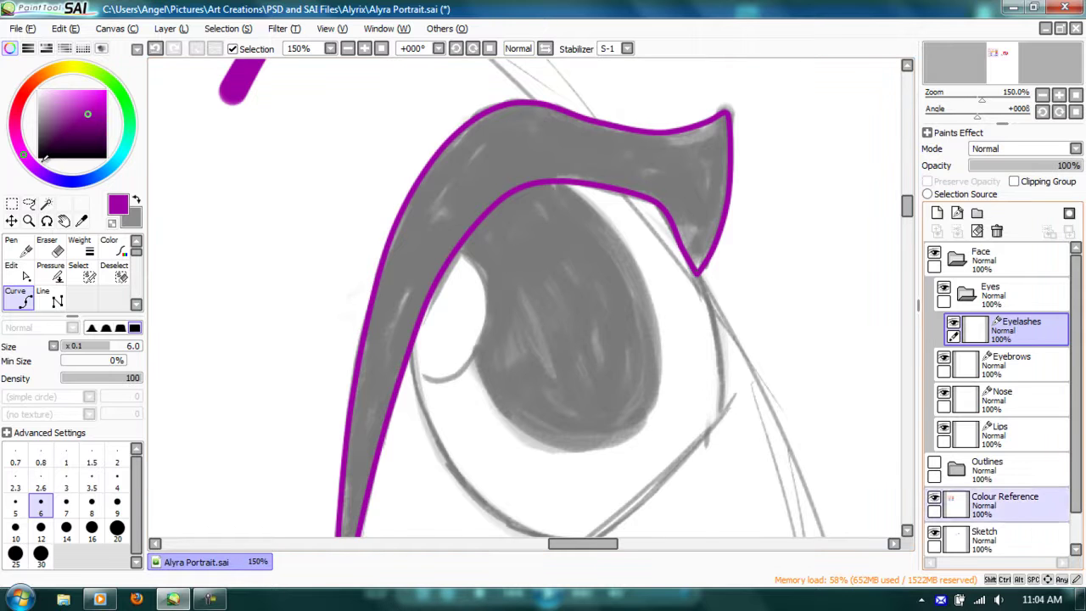
Hide the Sketch layer and recolor the larger eye's lash outline black.
{"action": "left_click", "coordinate": [935, 533]}
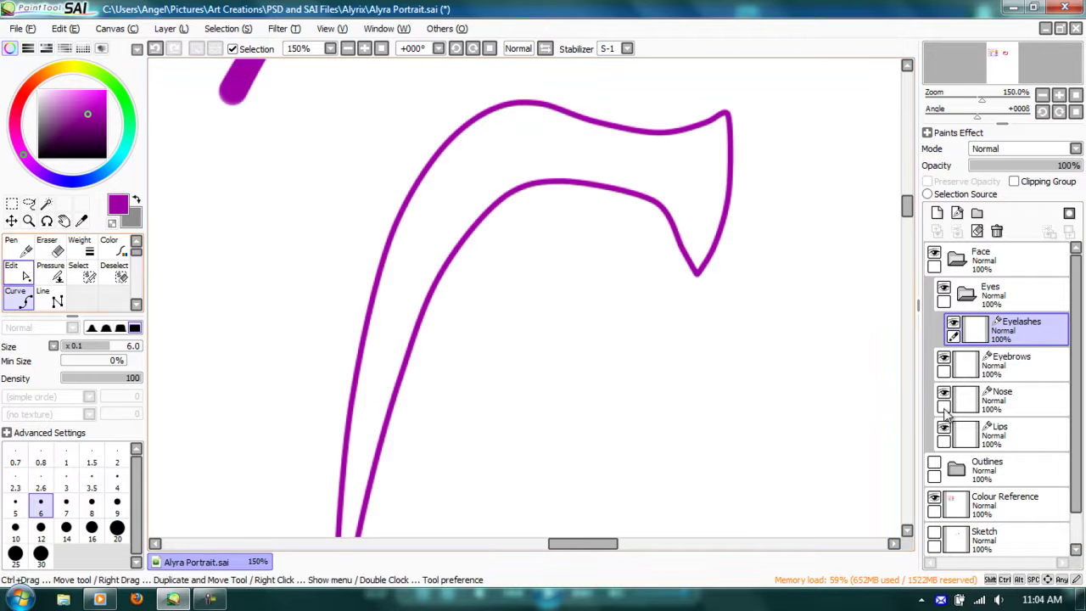
{"action": "left_click", "coordinate": [114, 247]}
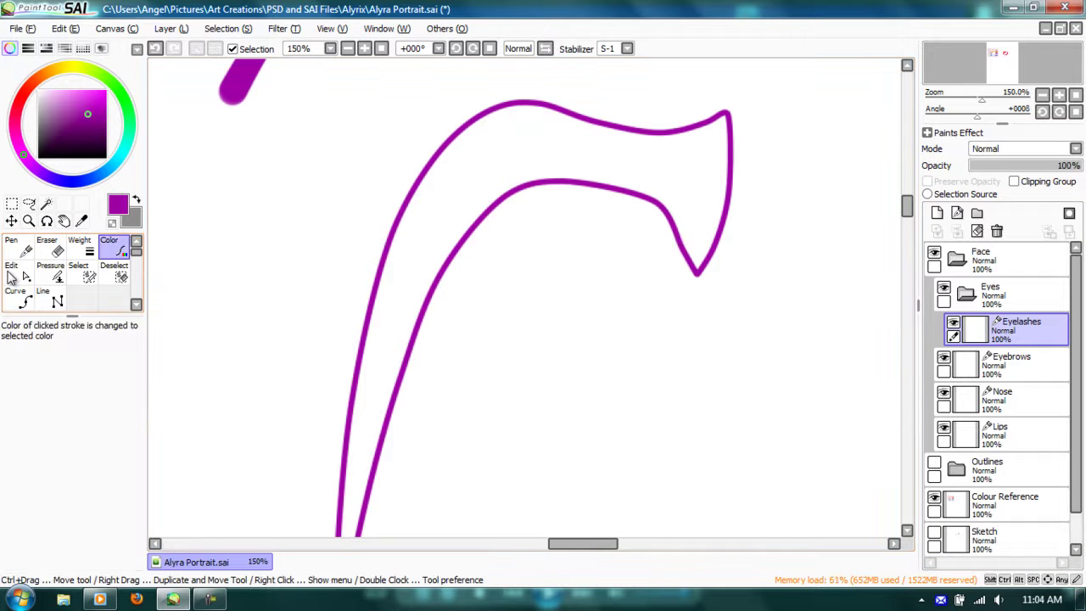
{"action": "left_click", "coordinate": [56, 126]}
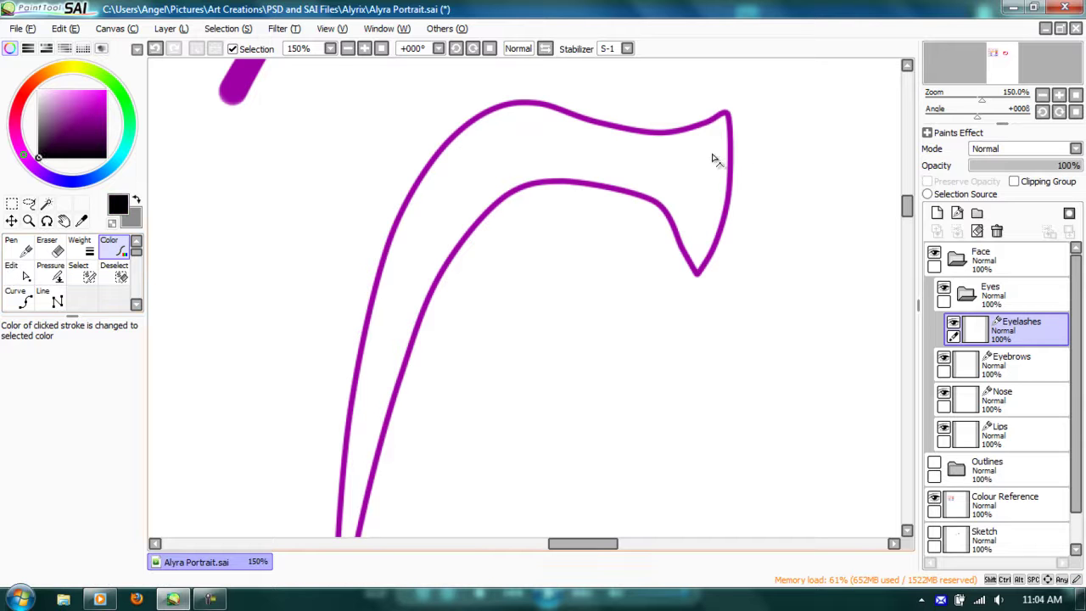
{"action": "left_click", "coordinate": [714, 166]}
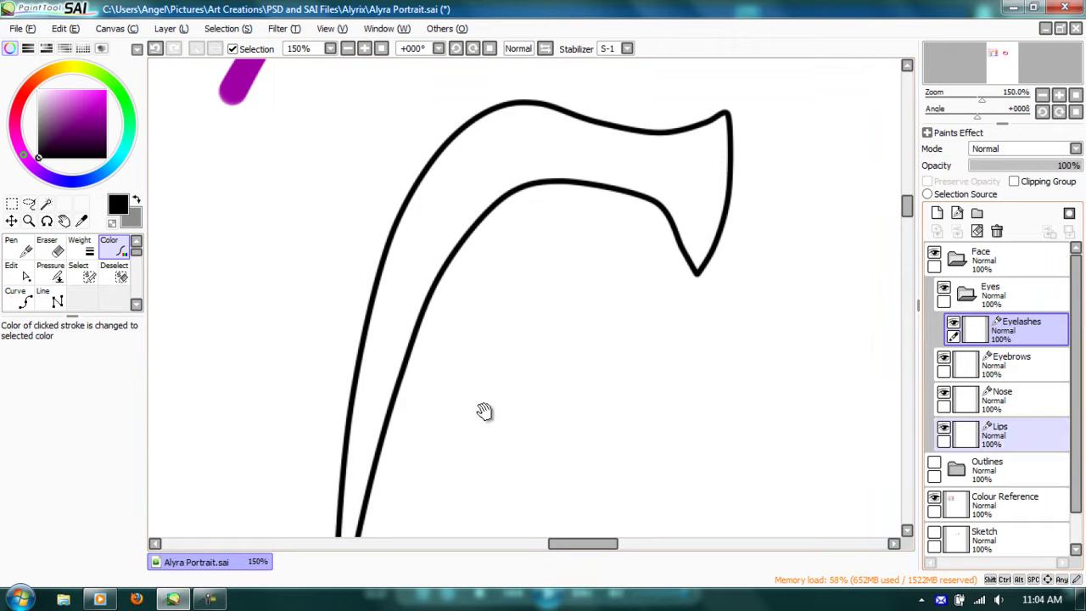
Make the lash outline's corner points pointed and deepen the dip in its upper edge near the wing.
{"action": "left_click", "coordinate": [18, 272]}
{"action": "left_click_drag", "start_coordinate": [581, 353], "coordinate": [568, 398]}
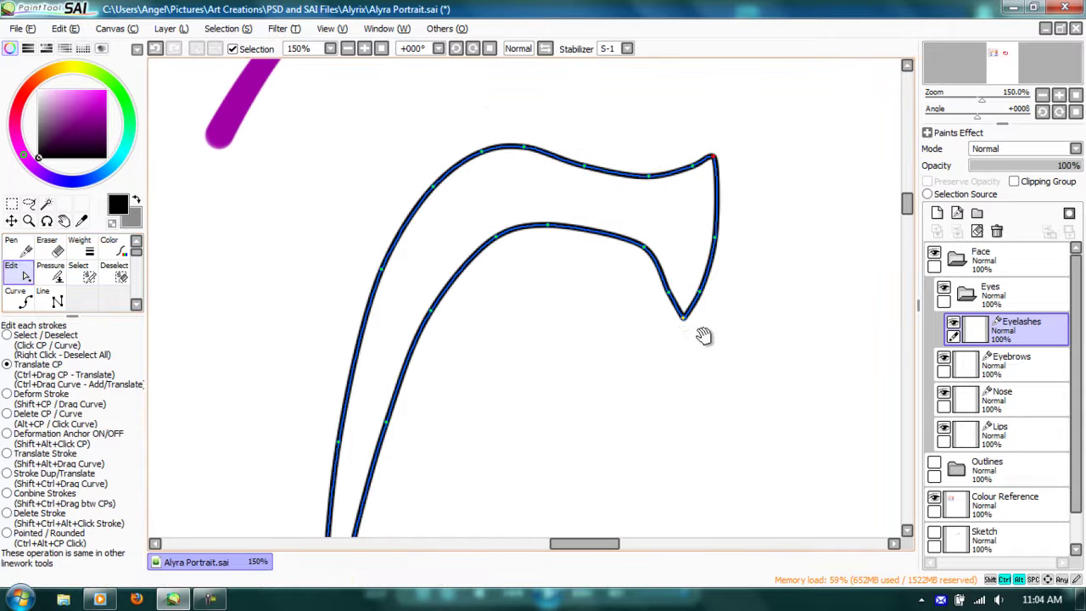
{"action": "left_click", "coordinate": [713, 156], "text": "ctrl+alt"}
{"action": "mouse_move", "coordinate": [629, 457]}
{"action": "left_mouse_down"}
{"action": "mouse_move", "coordinate": [687, 336]}
{"action": "mouse_move", "coordinate": [840, 133]}
{"action": "left_mouse_up"}
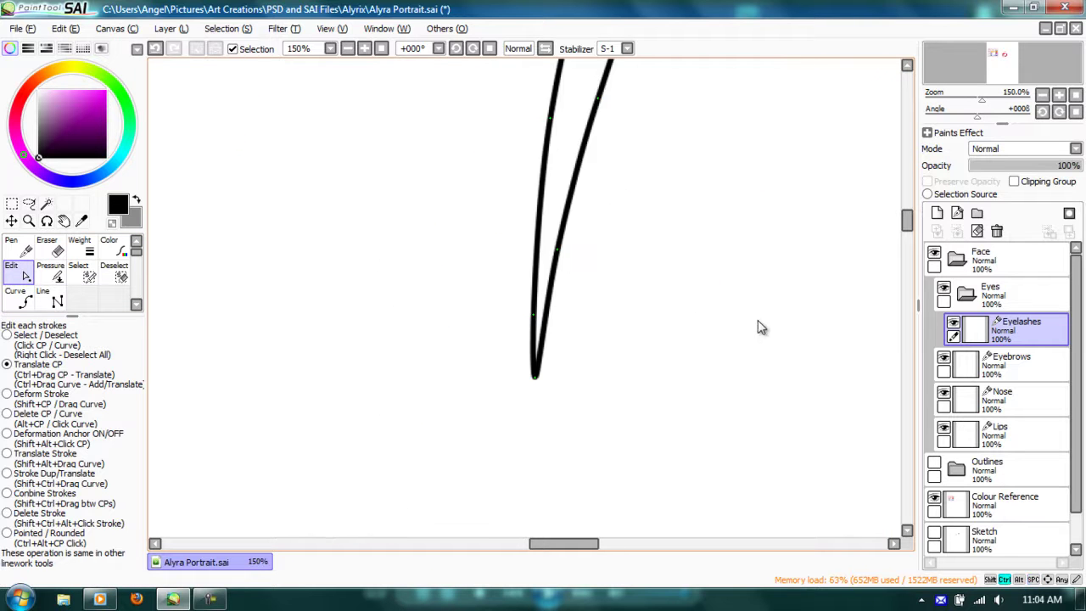
{"action": "right_click", "coordinate": [760, 321]}
{"action": "scroll", "coordinate": [758, 319], "scroll_direction": "up", "scroll_amount": 8}
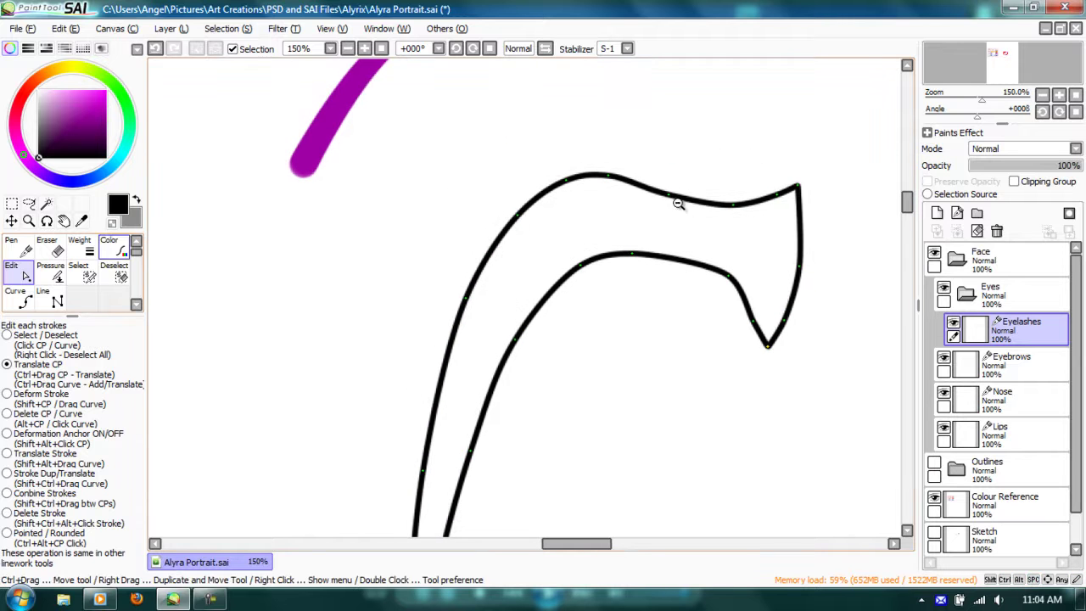
{"action": "left_click_drag", "start_coordinate": [730, 207], "coordinate": [721, 213]}
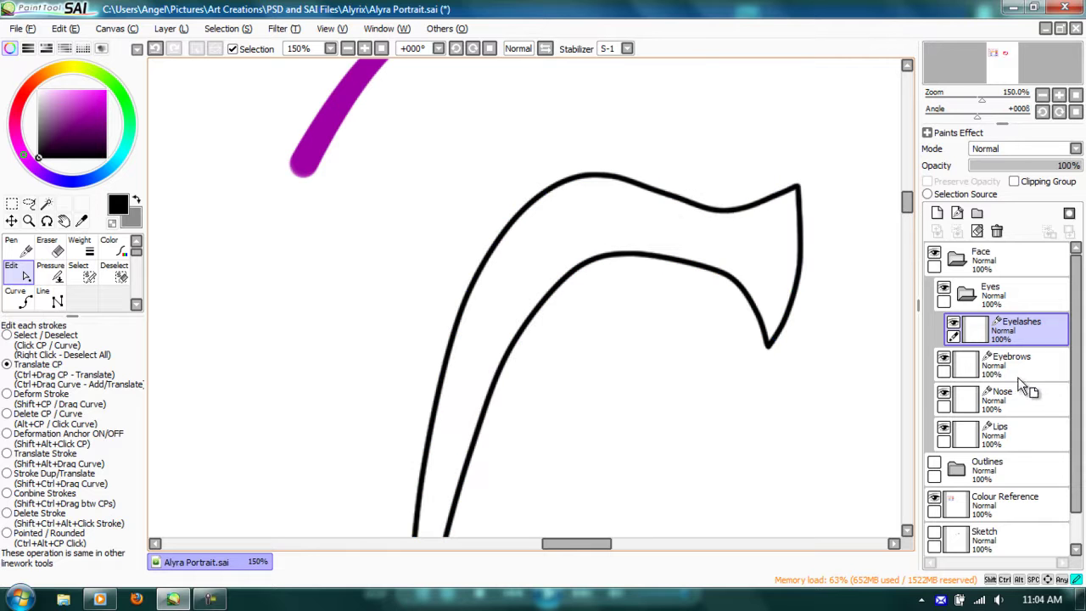
{"action": "key", "text": "ctrl+minus"}
{"action": "key", "text": "ctrl+minus"}
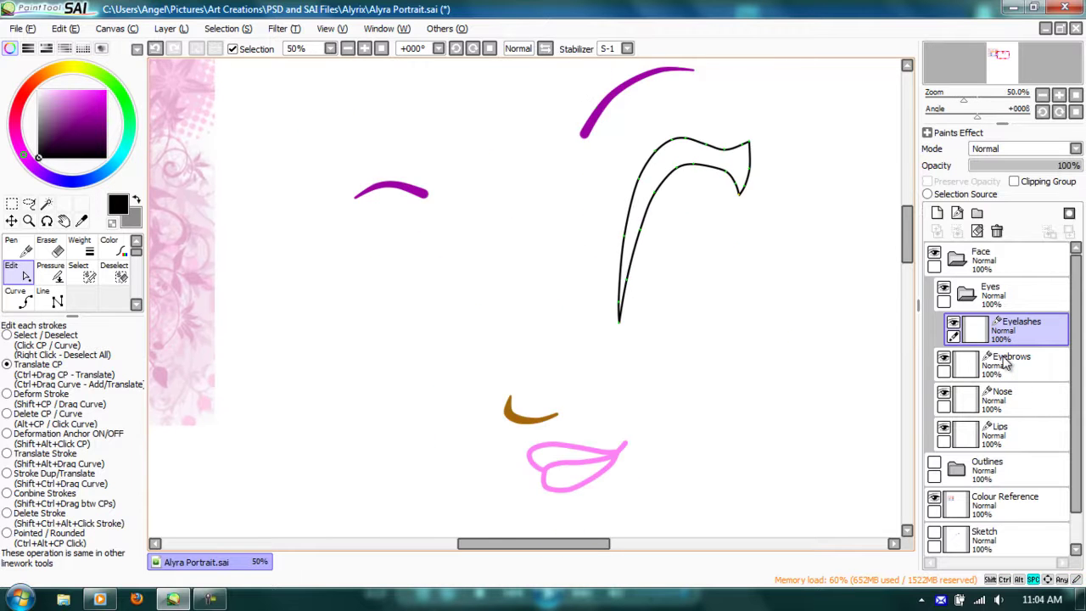
Add a normal layer named Eyelashes Fill directly below the Eyelashes linework layer.
{"action": "key", "text": "ctrl+plus"}
{"action": "key", "text": "ctrl+plus"}
{"action": "left_click", "coordinate": [936, 213]}
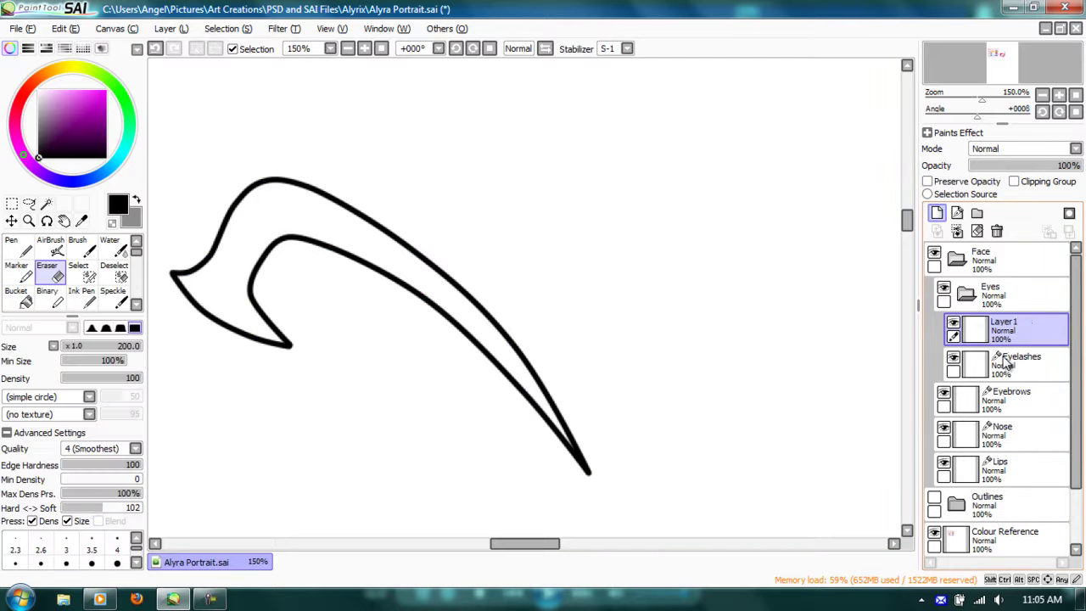
{"action": "mouse_move", "coordinate": [1005, 330]}
{"action": "left_mouse_down"}
{"action": "mouse_move", "coordinate": [1005, 397]}
{"action": "mouse_move", "coordinate": [1004, 363]}
{"action": "left_mouse_up"}
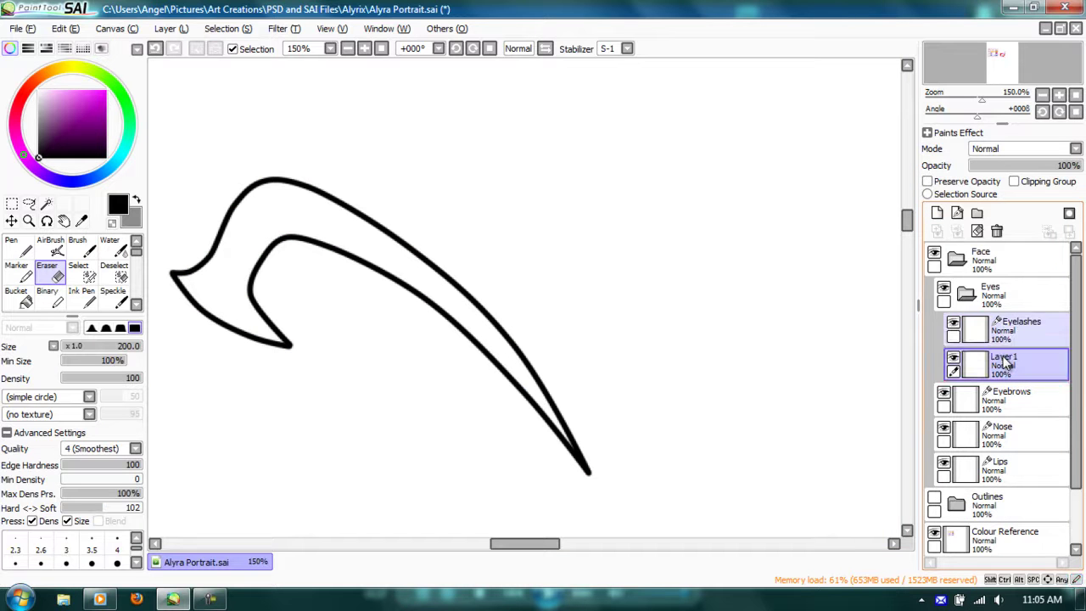
{"action": "double_click", "coordinate": [1005, 363]}
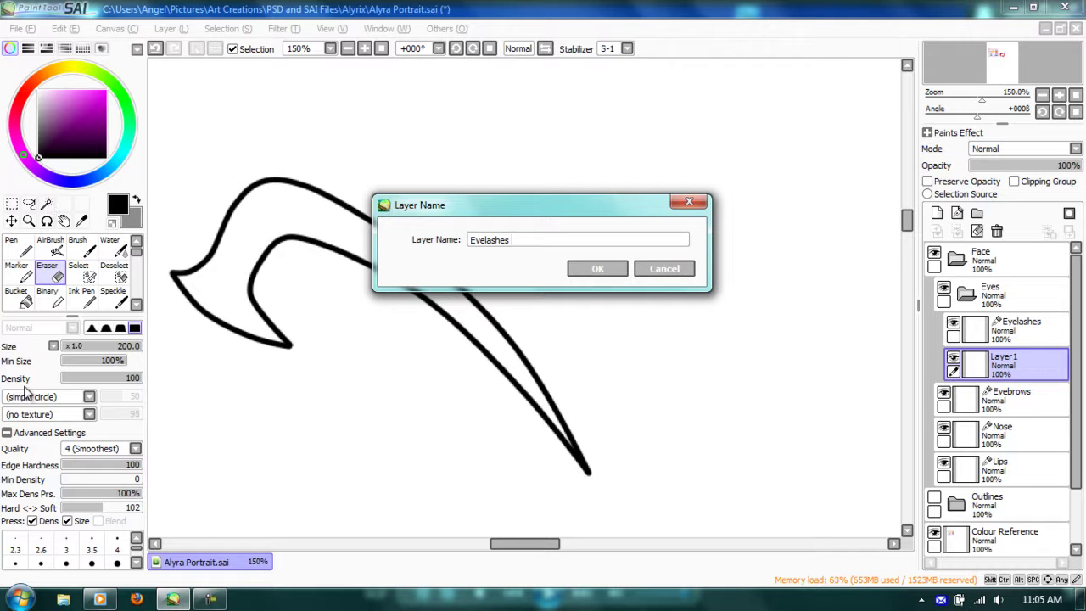
{"action": "type", "text": "Eyelashes Fill"}
{"action": "key", "text": "Return"}
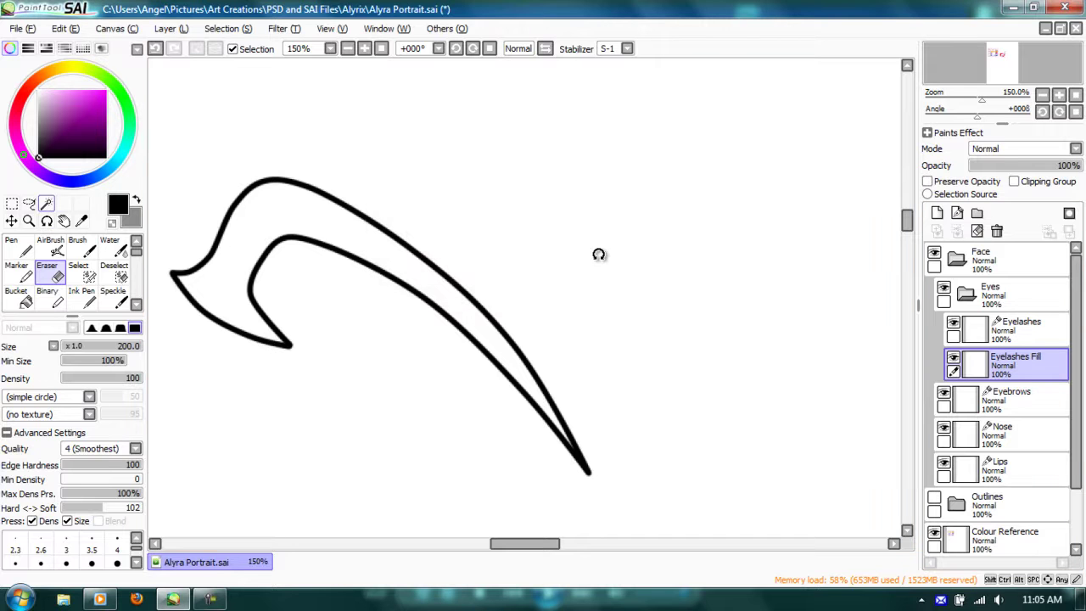
Select the interiors of both eyelash outlines with the Magic Wand.
{"action": "left_click", "coordinate": [46, 204]}
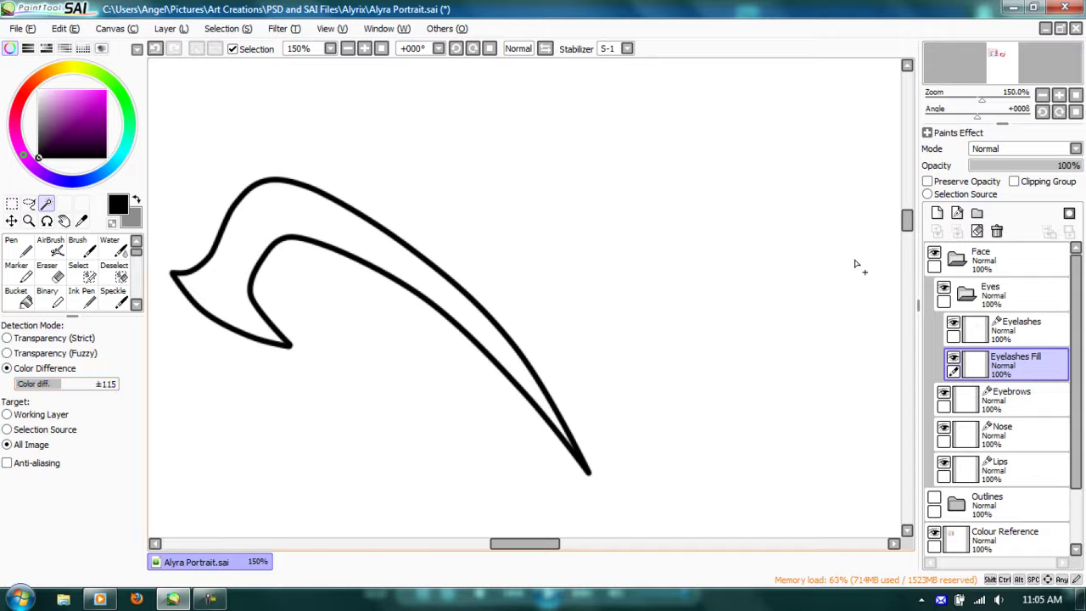
{"action": "left_click", "coordinate": [339, 224]}
{"action": "left_click", "coordinate": [598, 258], "text": "ctrl+alt"}
{"action": "left_click", "coordinate": [598, 257], "text": "ctrl+alt"}
{"action": "left_click", "coordinate": [598, 257], "text": "ctrl+alt"}
{"action": "left_click_drag", "start_coordinate": [598, 257], "coordinate": [352, 468]}
{"action": "left_click", "coordinate": [478, 400], "text": "ctrl"}
{"action": "scroll", "coordinate": [247, 116], "scroll_direction": "up", "scroll_amount": 2}
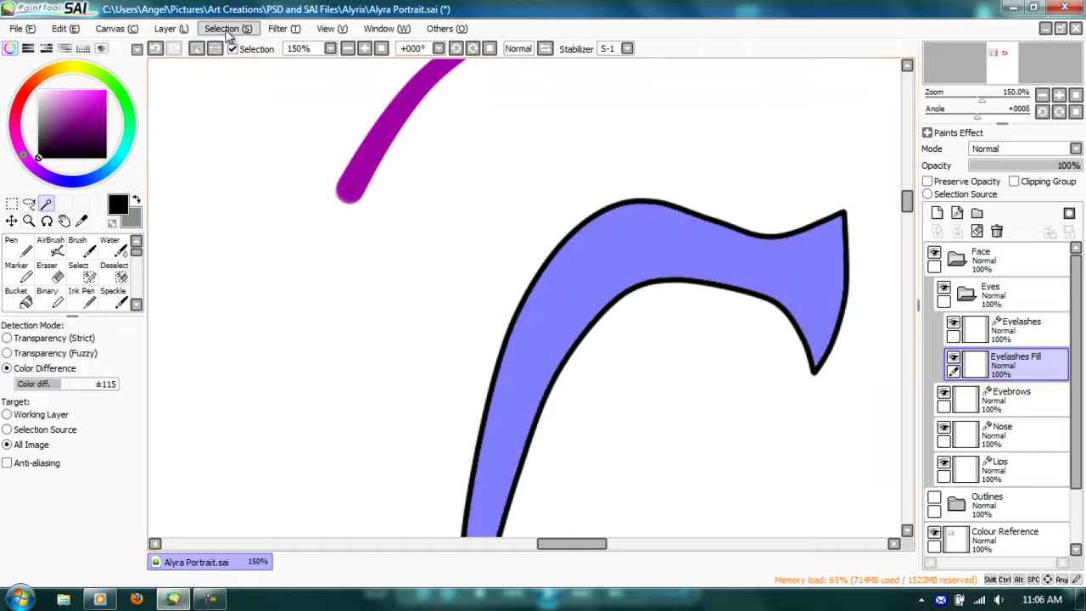
Increment the eyelash selection three times so that it extends under the black outlines.
{"action": "left_click", "coordinate": [227, 30]}
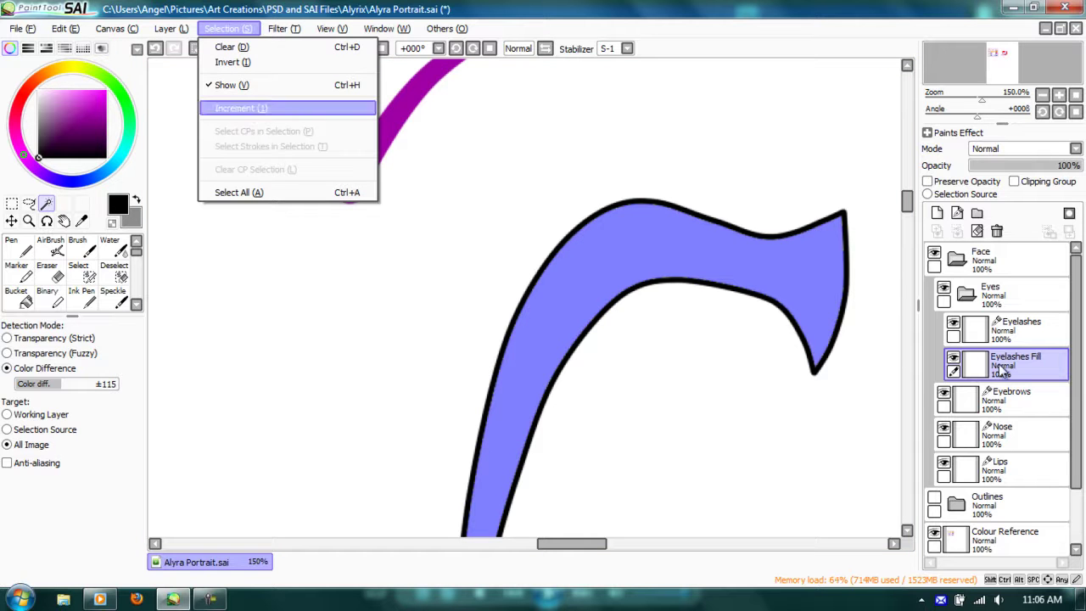
{"action": "key", "text": "Return"}
{"action": "key", "text": "alt+s"}
{"action": "key", "text": "Down"}
{"action": "key", "text": "Down"}
{"action": "key", "text": "Down"}
{"action": "key", "text": "Down"}
{"action": "key", "text": "Return"}
{"action": "key", "text": "alt+s"}
{"action": "key", "text": "Down"}
{"action": "key", "text": "Down"}
{"action": "key", "text": "Down"}
{"action": "key", "text": "Down"}
{"action": "key", "text": "Return"}
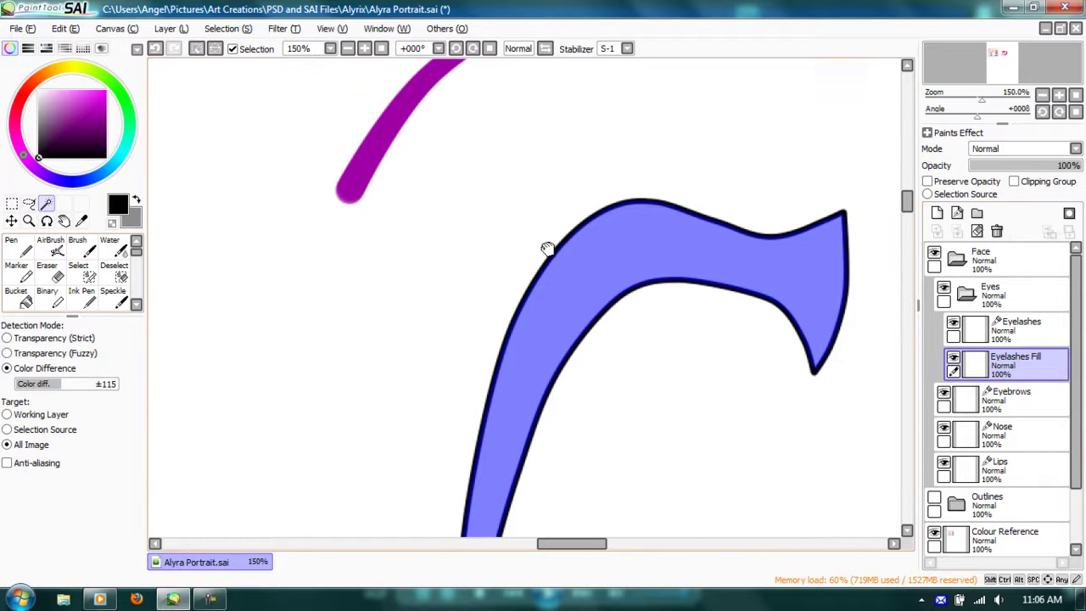
Fill both selected eyelash shapes with black using the Bucket and clear the selection.
{"action": "key", "text": "n"}
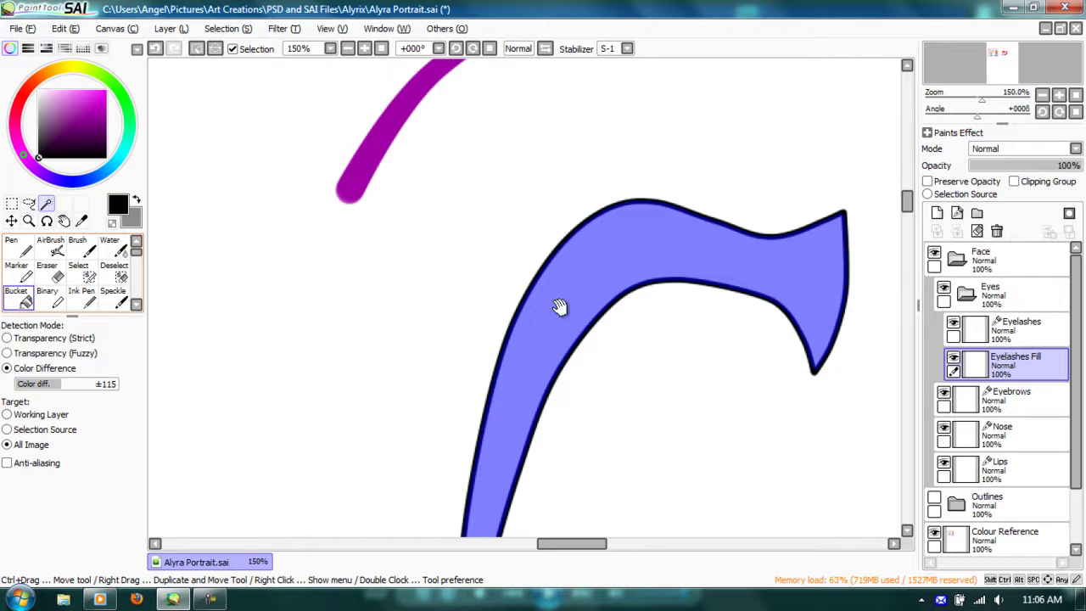
{"action": "left_click", "coordinate": [19, 296]}
{"action": "left_click", "coordinate": [585, 288]}
{"action": "key", "text": "space"}
{"action": "left_click_drag", "start_coordinate": [647, 513], "coordinate": [696, 252]}
{"action": "left_click_drag", "start_coordinate": [340, 447], "coordinate": [589, 451]}
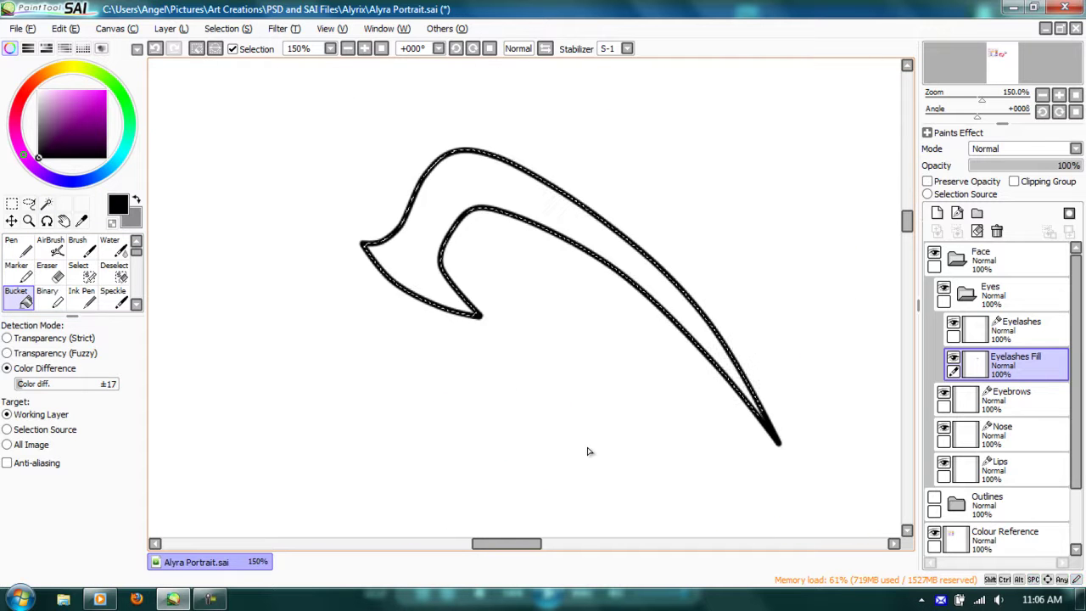
{"action": "left_click", "coordinate": [649, 275]}
{"action": "key", "text": "space"}
{"action": "left_click_drag", "start_coordinate": [240, 268], "coordinate": [37, 255]}
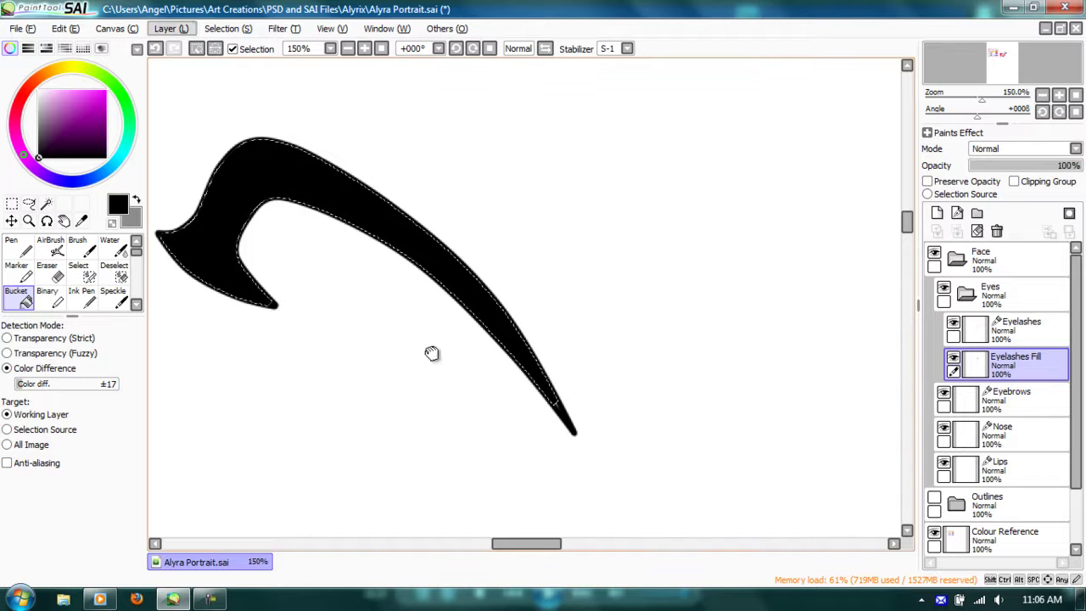
{"action": "key", "text": "ctrl+d"}
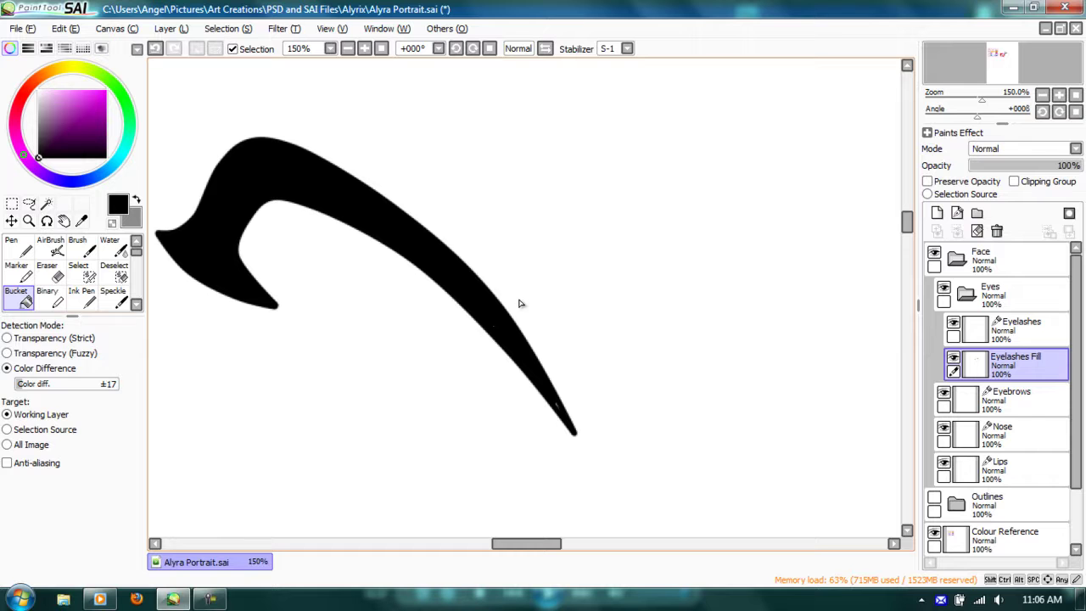
Paint over the unfilled gap near the smaller eye's inner lash tip with a black size 4 Pen.
{"action": "key", "text": "n"}
{"action": "scroll", "coordinate": [499, 274], "scroll_direction": "down", "scroll_amount": 2}
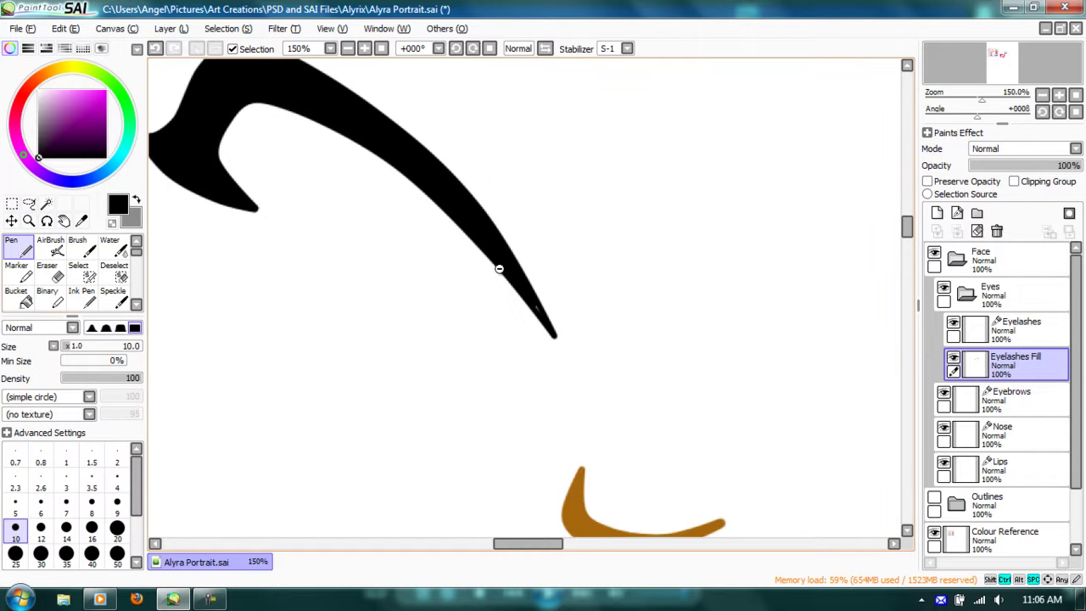
{"action": "left_click", "coordinate": [499, 269], "text": "ctrl"}
{"action": "left_click", "coordinate": [499, 269], "text": "ctrl"}
{"action": "left_click", "coordinate": [582, 241], "text": "ctrl"}
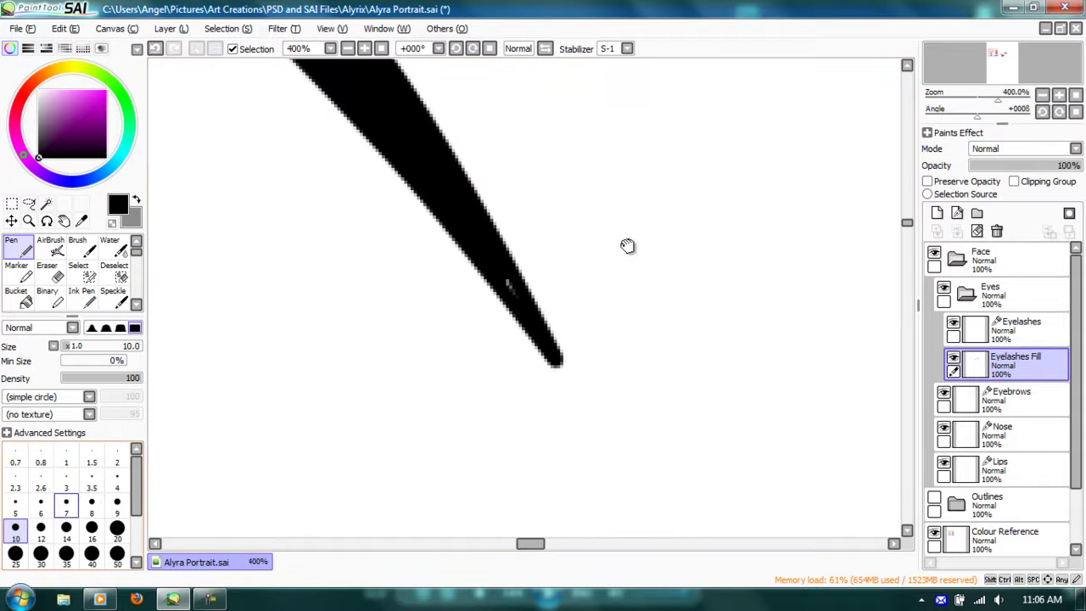
{"action": "key", "text": "bracketleft"}
{"action": "key", "text": "bracketleft"}
{"action": "key", "text": "bracketleft"}
{"action": "key", "text": "bracketleft"}
{"action": "key", "text": "bracketleft"}
{"action": "key", "text": "bracketleft"}
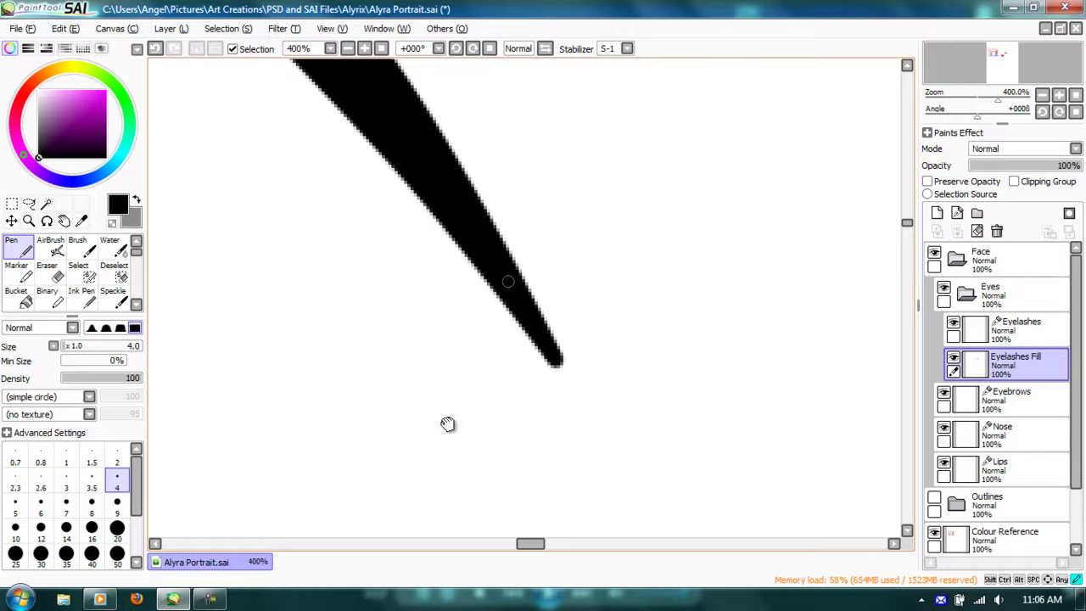
{"action": "scroll", "coordinate": [538, 441], "scroll_direction": "down", "scroll_amount": 5}
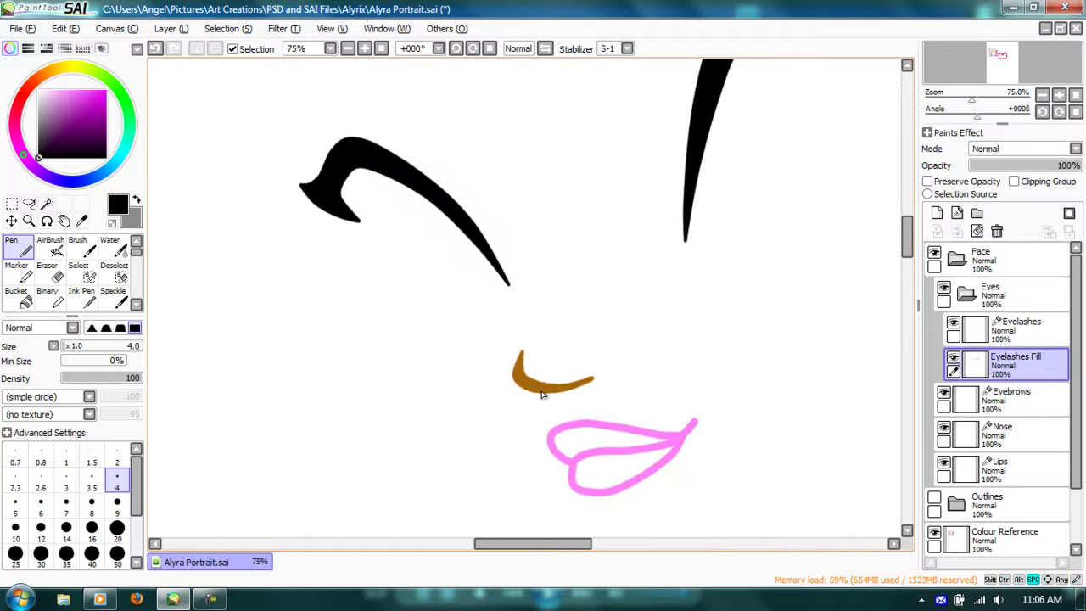
Paint over the unfilled gap at the lower tip of the larger eye's lash with the black size 4 Pen.
{"action": "scroll", "coordinate": [544, 382], "scroll_direction": "up", "scroll_amount": 2}
{"action": "left_click_drag", "start_coordinate": [544, 382], "coordinate": [25, 383]}
{"action": "left_click_drag", "start_coordinate": [658, 383], "coordinate": [588, 445]}
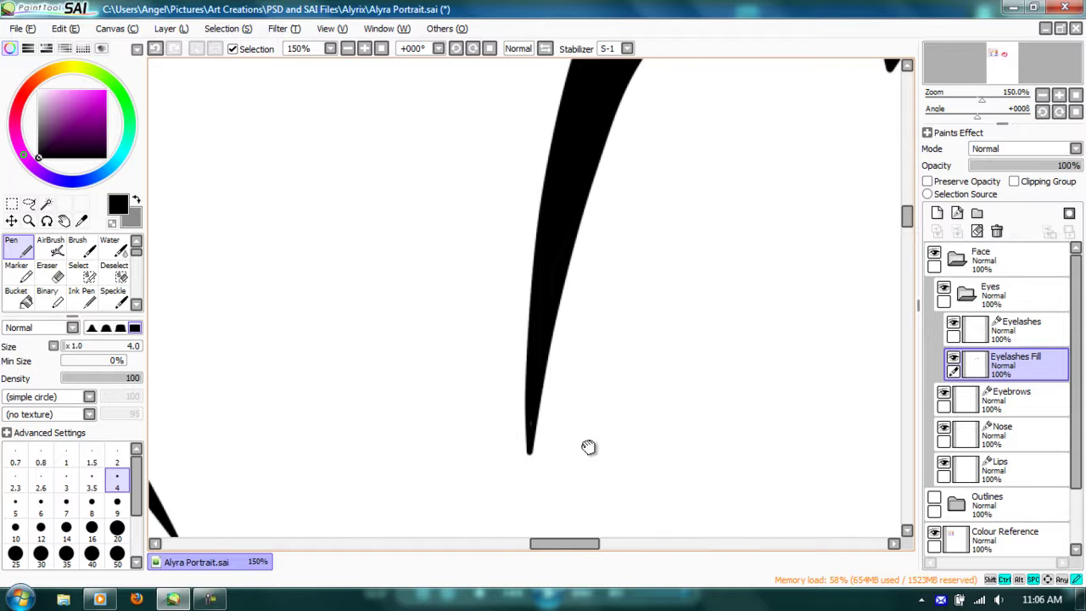
{"action": "scroll", "coordinate": [677, 361], "scroll_direction": "up", "scroll_amount": 2}
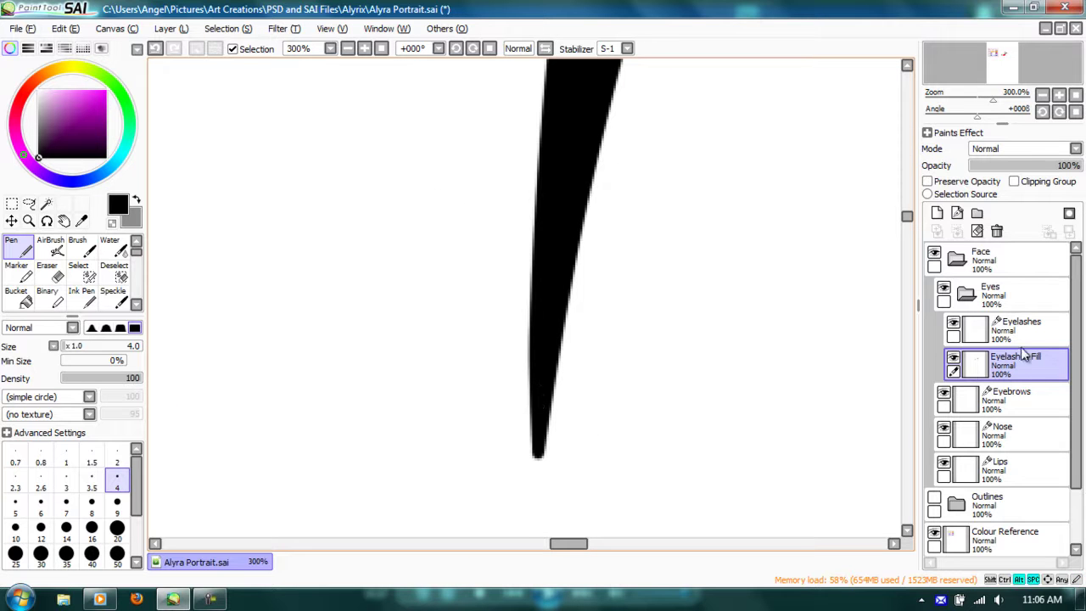
{"action": "key", "text": "ctrl+minus"}
{"action": "key", "text": "ctrl+minus"}
{"action": "key", "text": "ctrl+minus"}
{"action": "key", "text": "ctrl+minus"}
{"action": "key", "text": "ctrl+minus"}
{"action": "key", "text": "ctrl+minus"}
{"action": "key", "text": "ctrl+minus"}
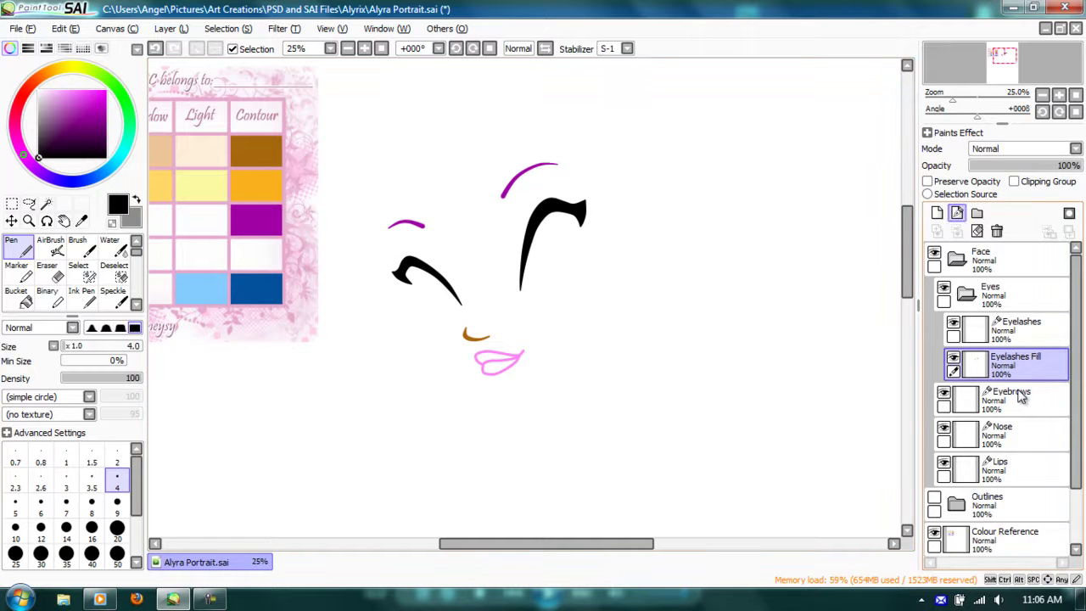
Create a linework layer named Lower Lashes below the Eyelashes Fill layer in the Eyes set.
{"action": "left_click", "coordinate": [957, 212]}
{"action": "left_click_drag", "start_coordinate": [1021, 367], "coordinate": [1020, 401]}
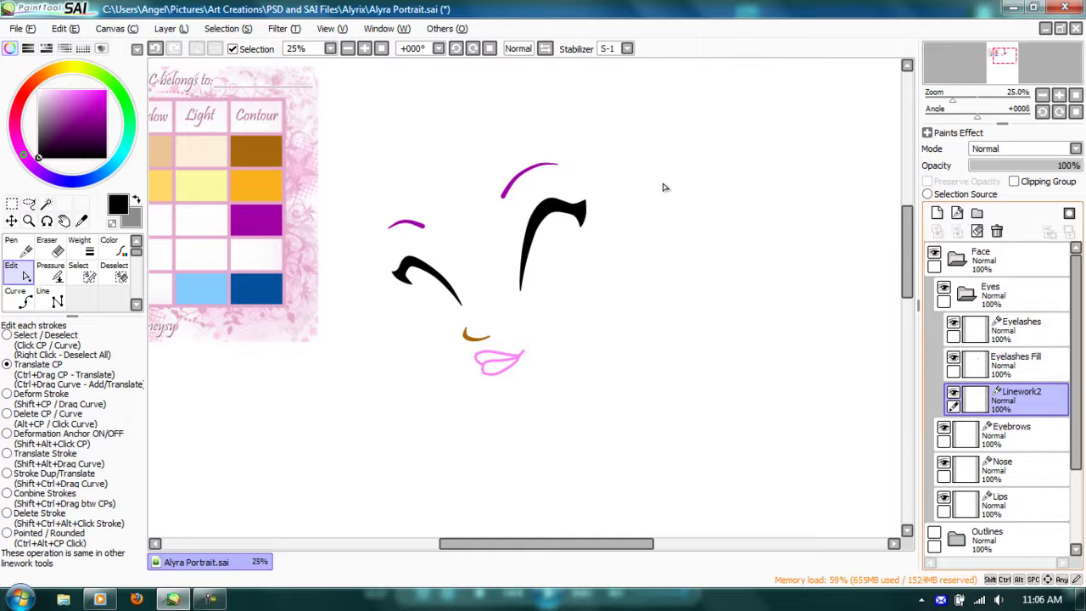
{"action": "key", "text": "F2"}
{"action": "type", "text": "Lower Lashes"}
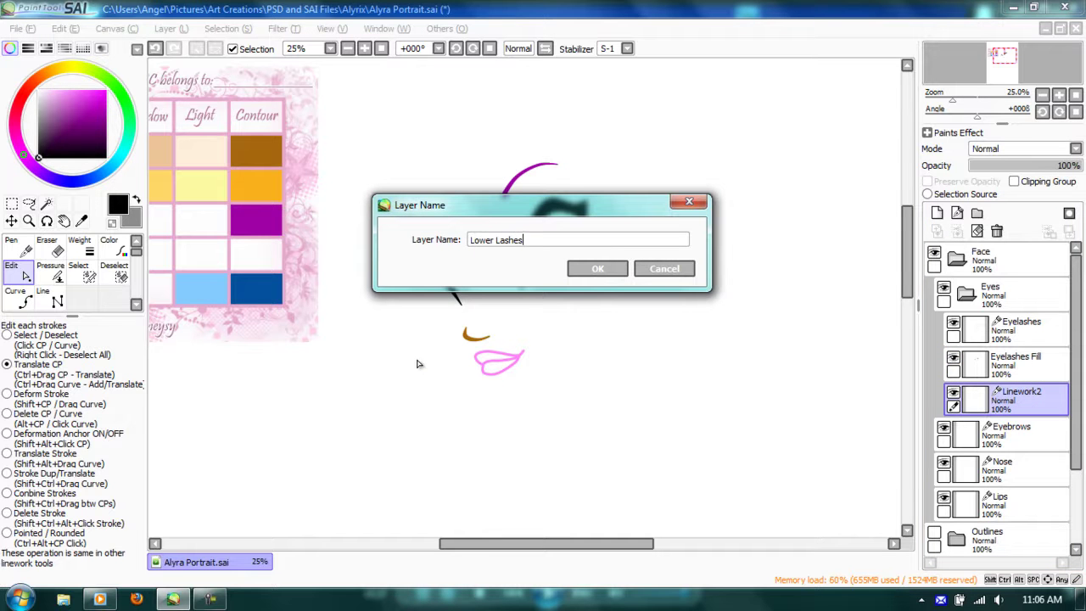
{"action": "key", "text": "Return"}
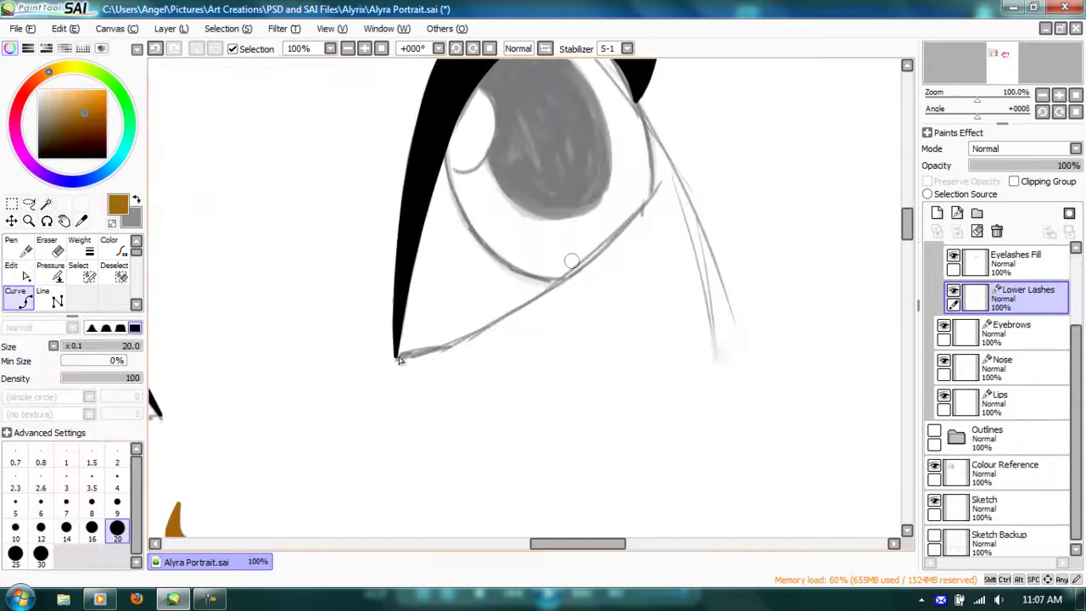
Trace the lower lash lines of both eyes over the sketch with brown size 20 Curve strokes.
{"action": "left_click", "coordinate": [662, 183]}
{"action": "left_click", "coordinate": [603, 253]}
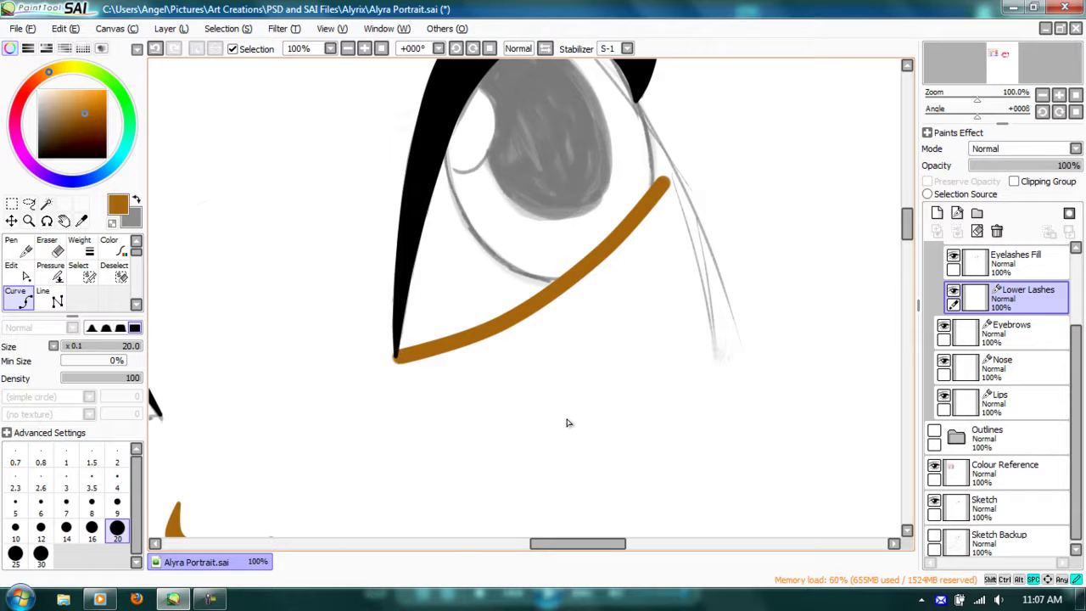
{"action": "left_click_drag", "start_coordinate": [569, 423], "coordinate": [977, 427]}
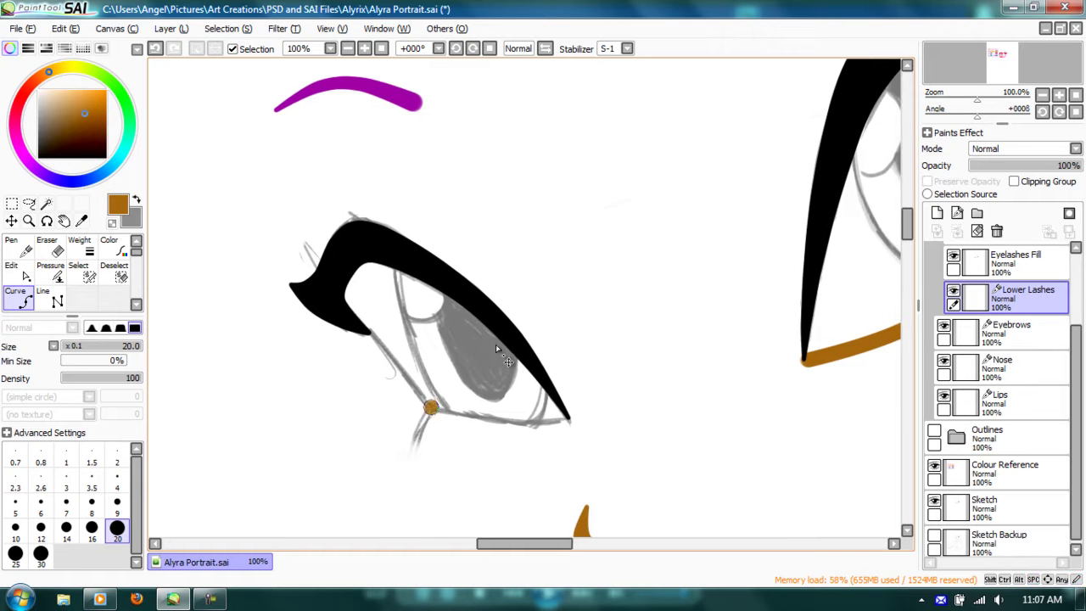
{"action": "left_click", "coordinate": [490, 420]}
{"action": "left_click", "coordinate": [547, 425]}
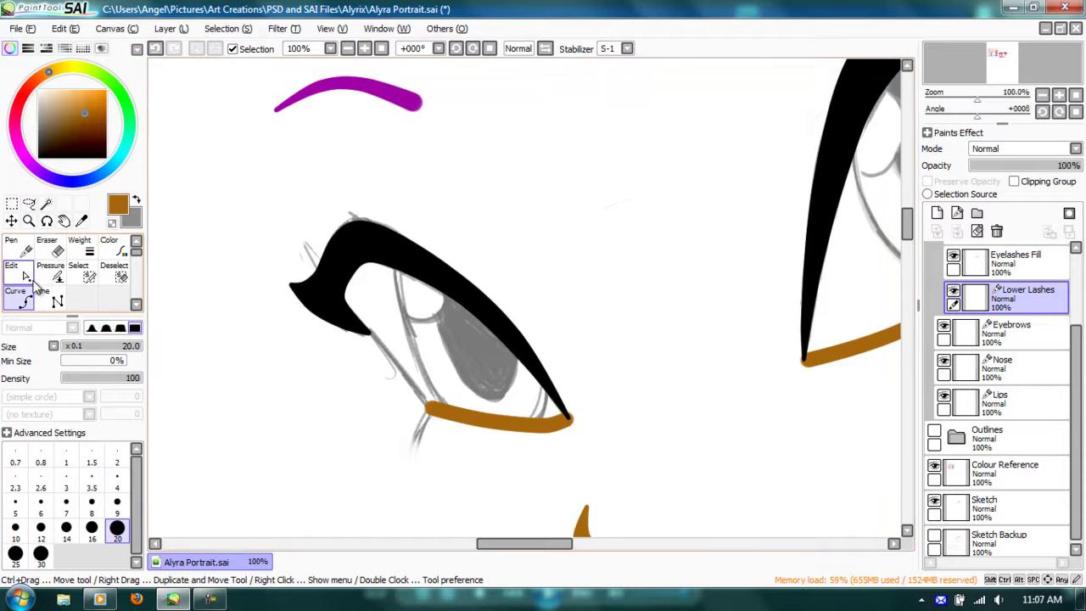
Taper both lower lash lines toward the inner eye corners by reducing the pressure at their end points.
{"action": "left_click", "coordinate": [56, 278]}
{"action": "left_click_drag", "start_coordinate": [568, 418], "coordinate": [526, 419]}
{"action": "left_click_drag", "start_coordinate": [763, 356], "coordinate": [453, 343]}
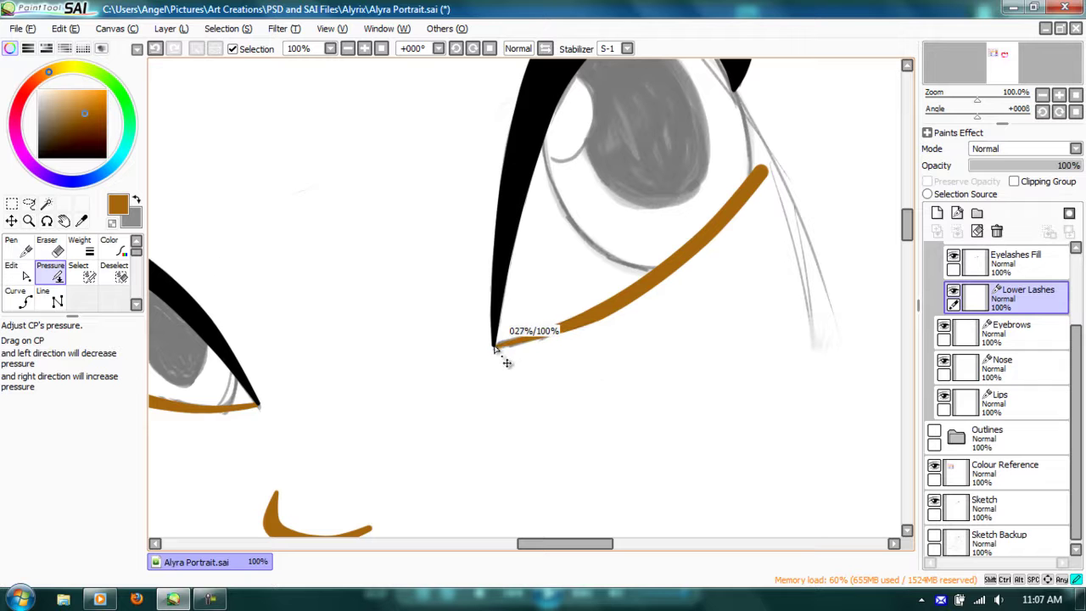
{"action": "left_click_drag", "start_coordinate": [507, 362], "coordinate": [504, 359]}
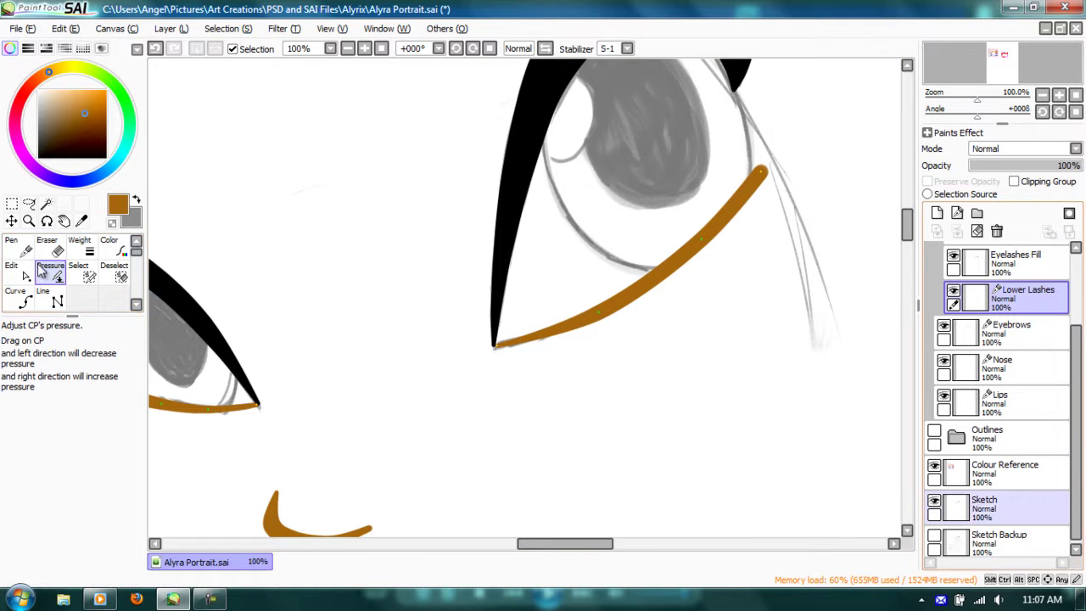
Hide the Sketch layer and thin the larger eye's lower lash line by reducing the pressure at its two middle points.
{"action": "left_click", "coordinate": [934, 501]}
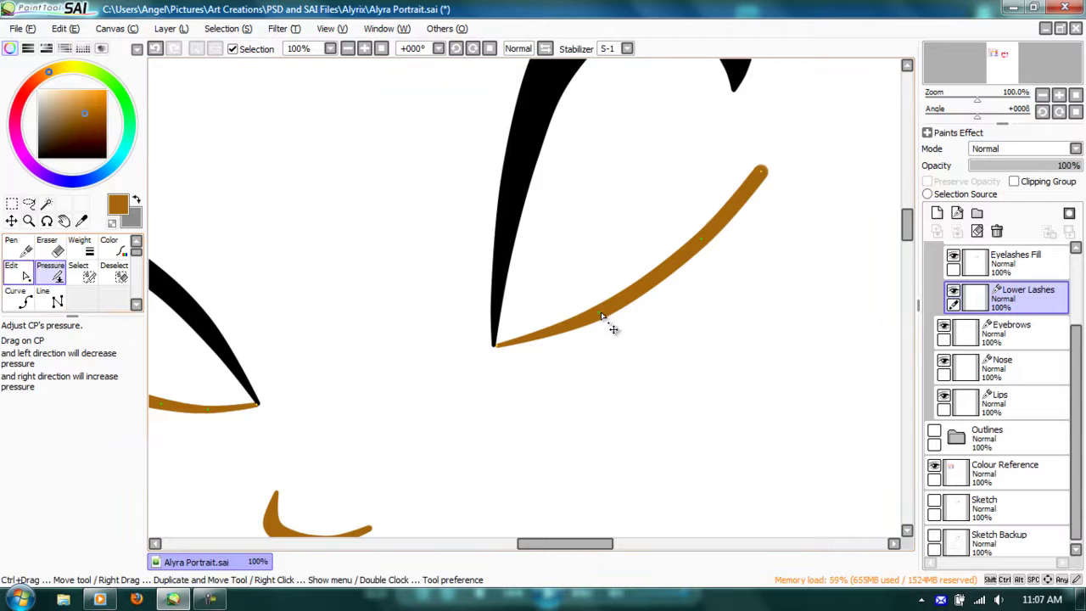
{"action": "key", "text": "ctrl"}
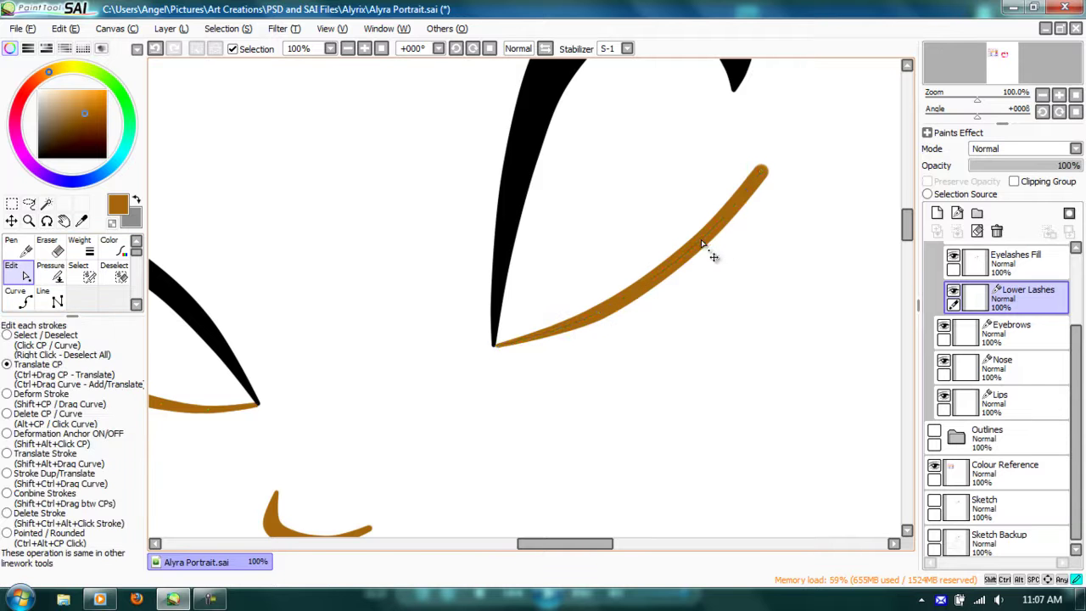
{"action": "key", "text": "p"}
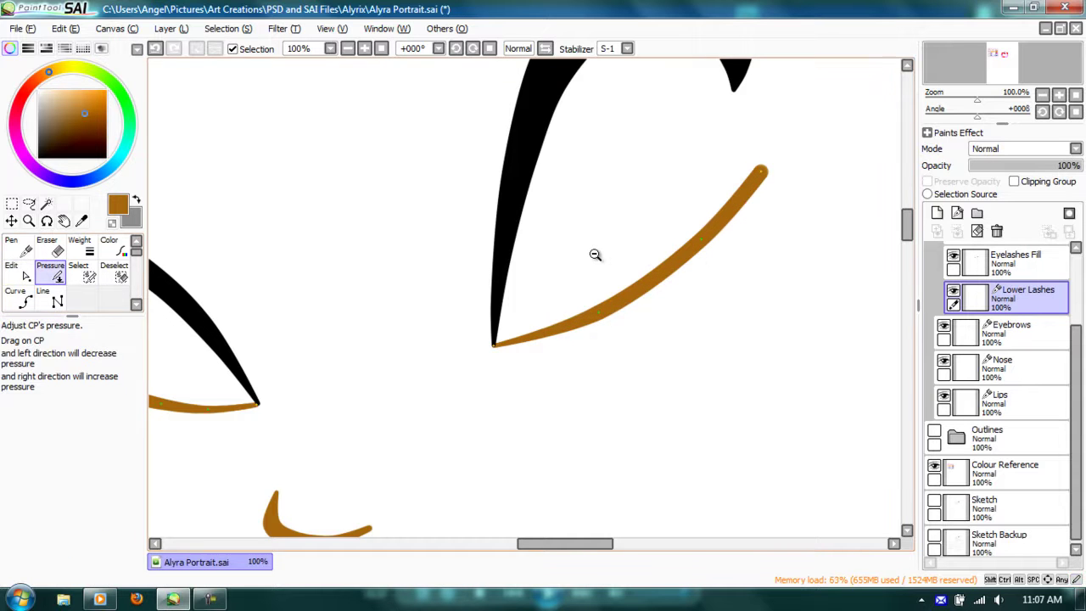
{"action": "left_click_drag", "start_coordinate": [599, 312], "coordinate": [552, 313]}
{"action": "left_click_drag", "start_coordinate": [701, 239], "coordinate": [684, 239]}
Create a linework layer named Eyecolor in the Eyes set.
{"action": "key", "text": "Page_Down"}
{"action": "key", "text": "Page_Down"}
{"action": "key", "text": "Page_Down"}
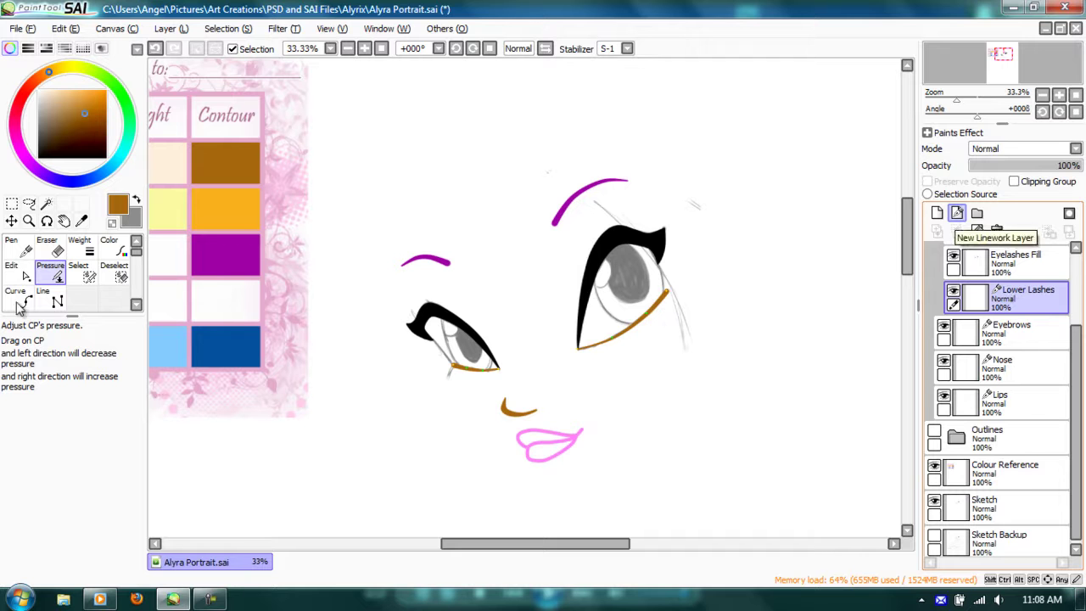
{"action": "left_click", "coordinate": [957, 213]}
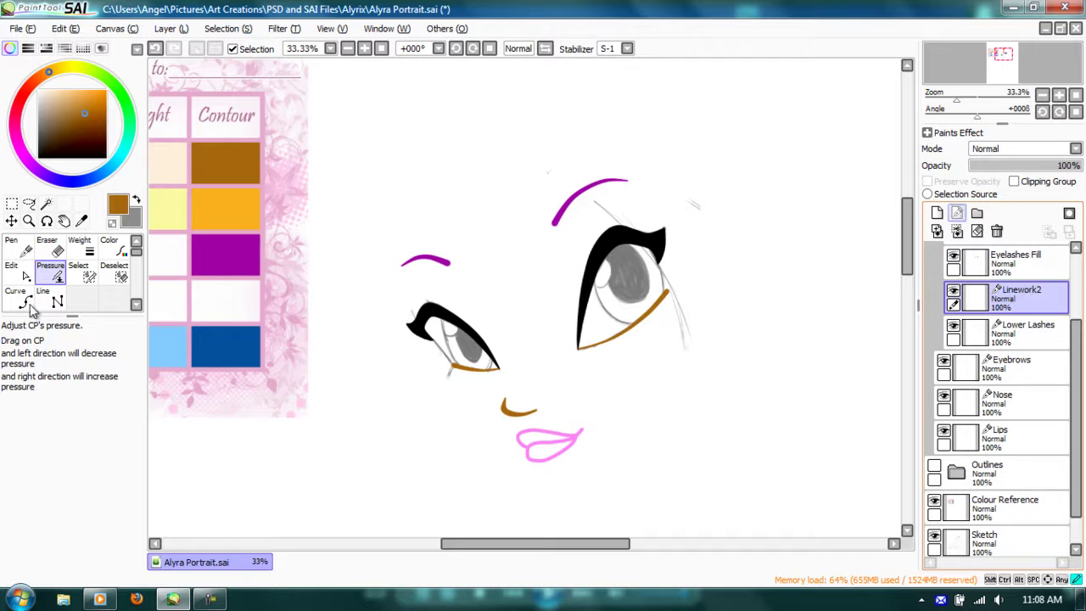
{"action": "key", "text": "Return"}
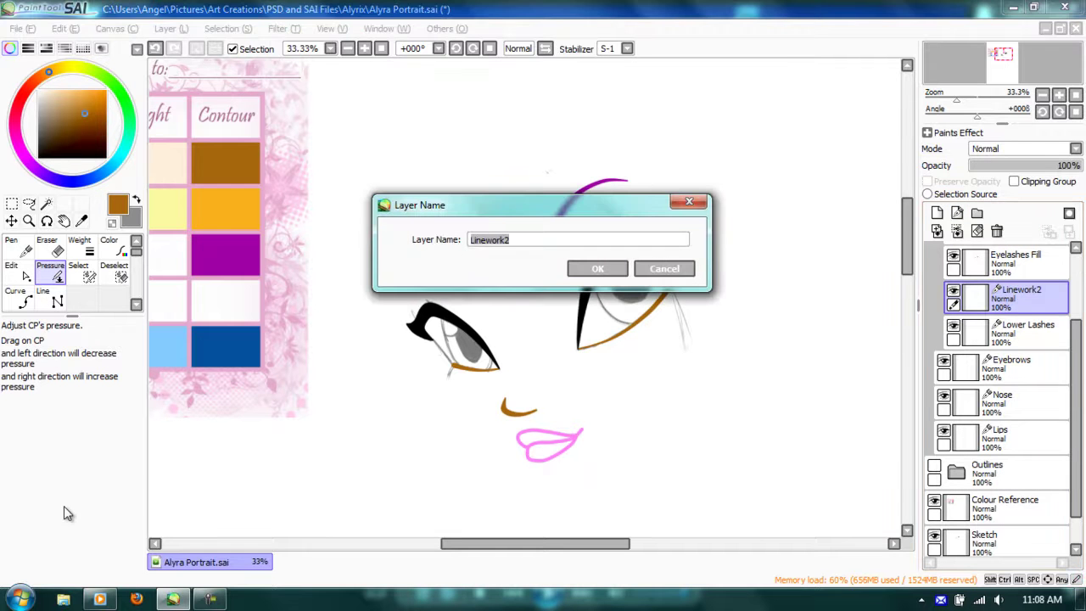
{"action": "type", "text": "ecolor"}
{"action": "key", "text": "Return"}
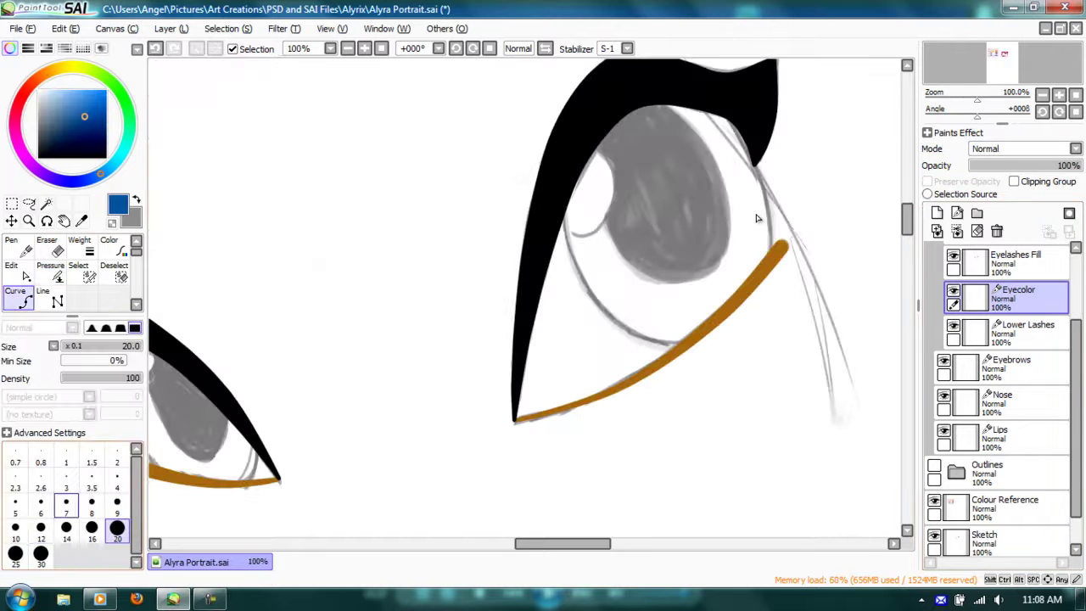
Trace the outer edge of the larger eye's iris with a dark blue size 7 Curve and move Eyecolor below Lower Lashes.
{"action": "left_click", "coordinate": [66, 507]}
{"action": "left_click_drag", "start_coordinate": [803, 298], "coordinate": [787, 361]}
{"action": "scroll", "coordinate": [788, 361], "scroll_direction": "up", "scroll_amount": 2}
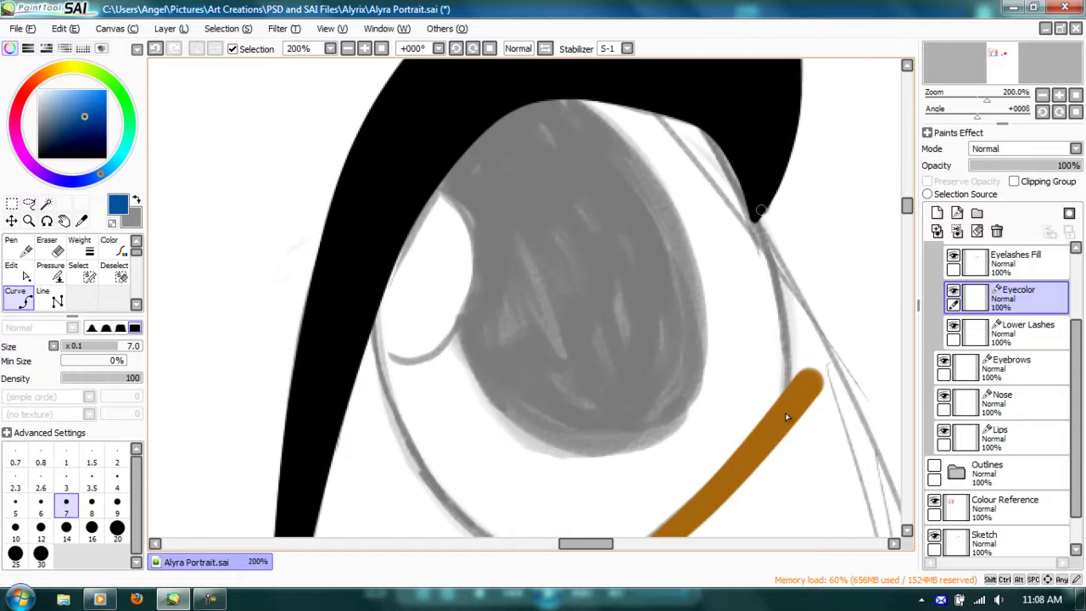
{"action": "left_click", "coordinate": [755, 214]}
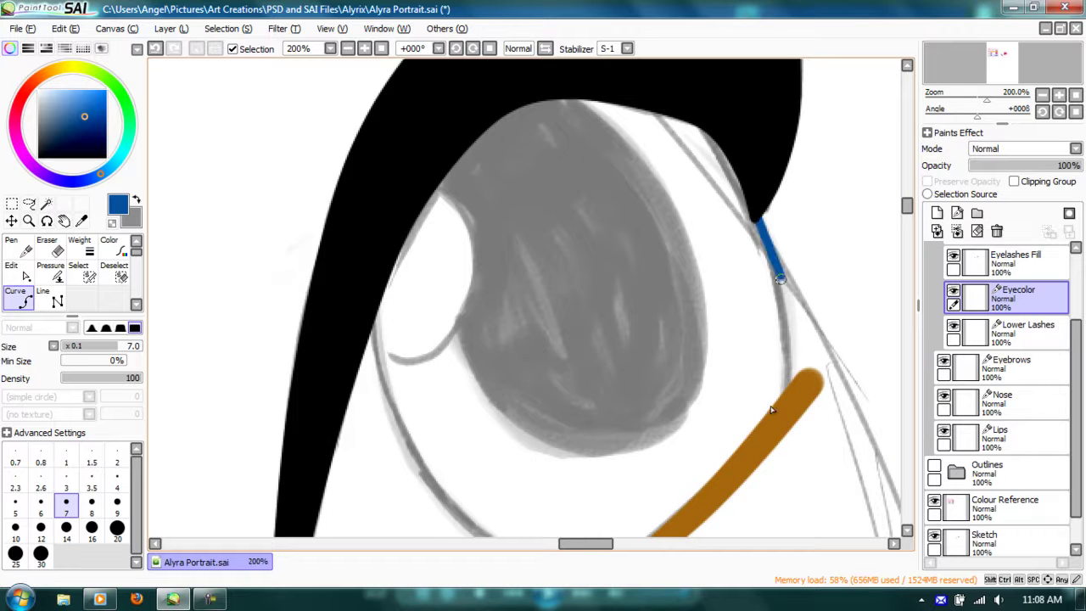
{"action": "left_click", "coordinate": [774, 287]}
{"action": "left_click", "coordinate": [786, 359]}
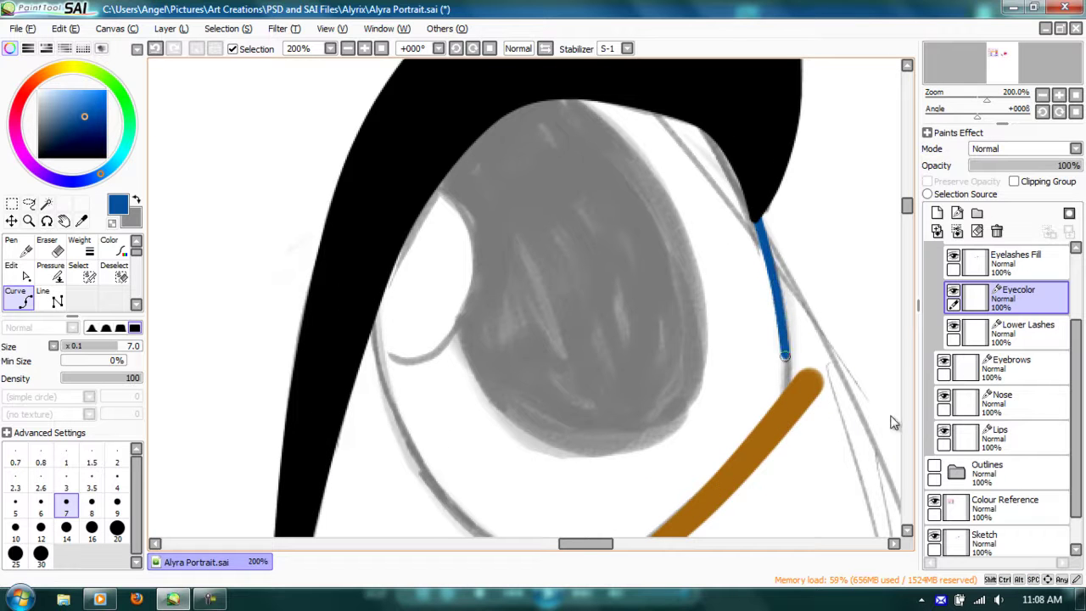
{"action": "left_click_drag", "start_coordinate": [1022, 293], "coordinate": [1025, 344]}
{"action": "left_click", "coordinate": [784, 407]}
{"action": "key", "text": "Escape"}
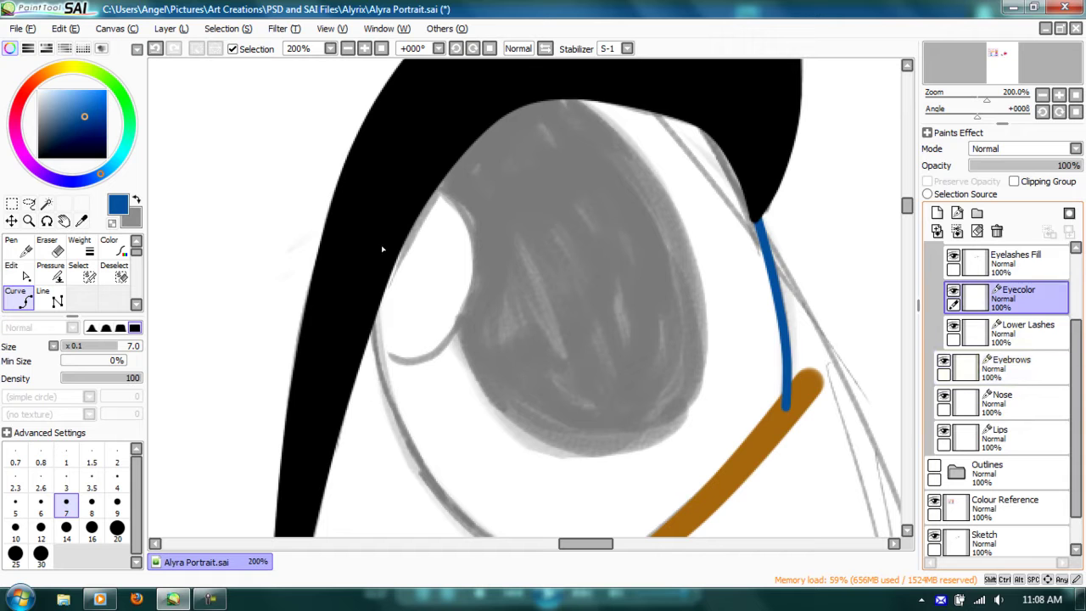
{"action": "left_click_drag", "start_coordinate": [1022, 297], "coordinate": [1025, 338]}
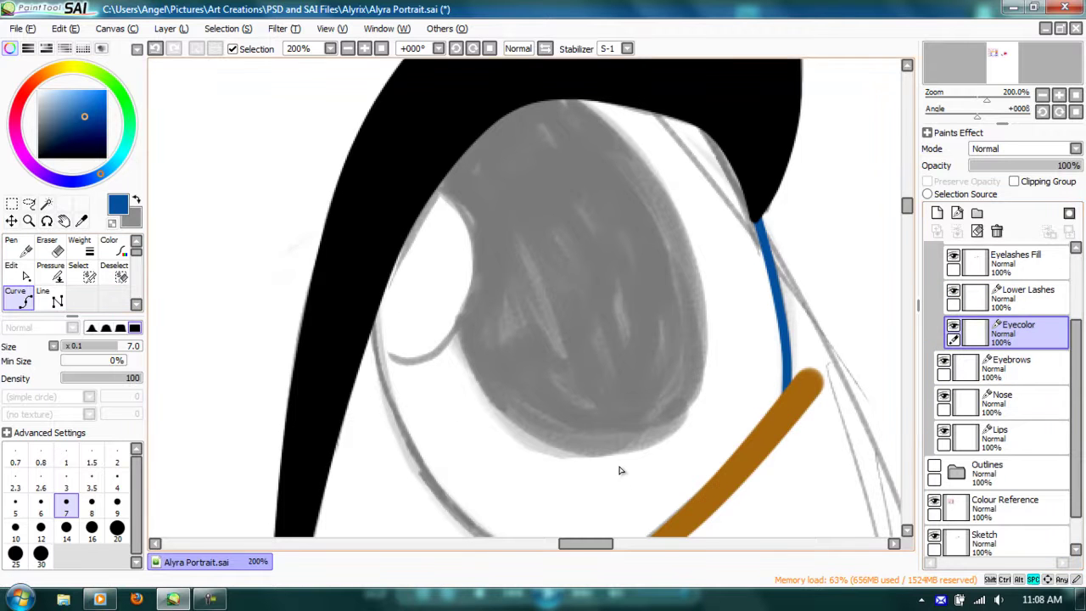
Trace the inner and lower edge of the larger eye's iris down to the lower lash line with the dark blue Curve.
{"action": "scroll", "coordinate": [620, 471], "scroll_direction": "down", "scroll_amount": 3}
{"action": "left_click", "coordinate": [371, 208]}
{"action": "left_click", "coordinate": [391, 301]}
{"action": "left_click", "coordinate": [454, 404]}
{"action": "left_click", "coordinate": [541, 462]}
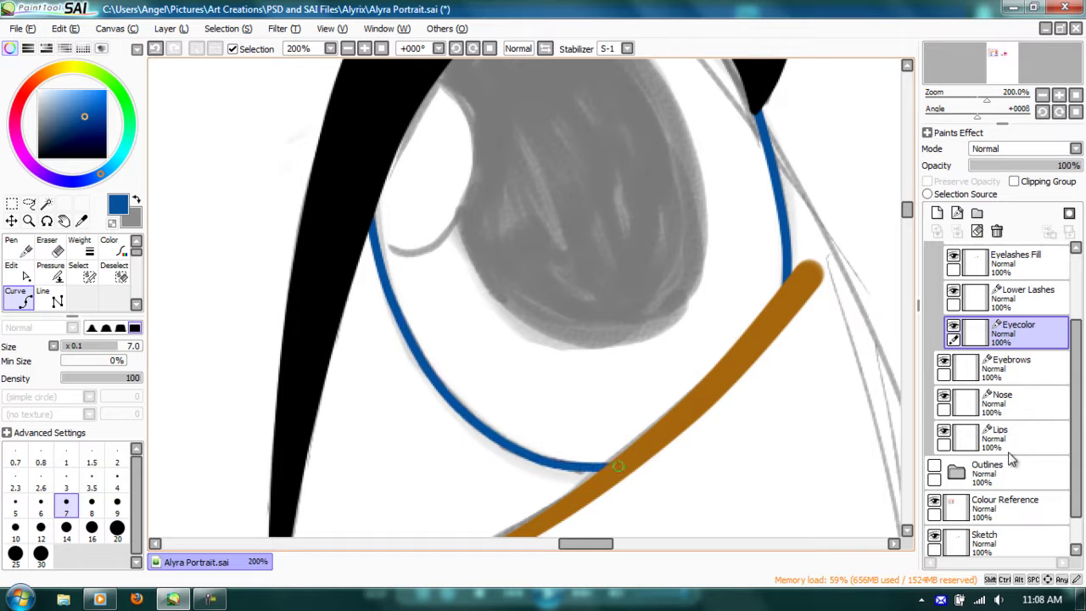
{"action": "left_click_drag", "start_coordinate": [617, 466], "coordinate": [754, 494]}
Hide the Sketch layer and create a normal layer named Eyecolor Fill below the Eyecolor layer.
{"action": "left_click", "coordinate": [752, 325], "text": "ctrl+alt"}
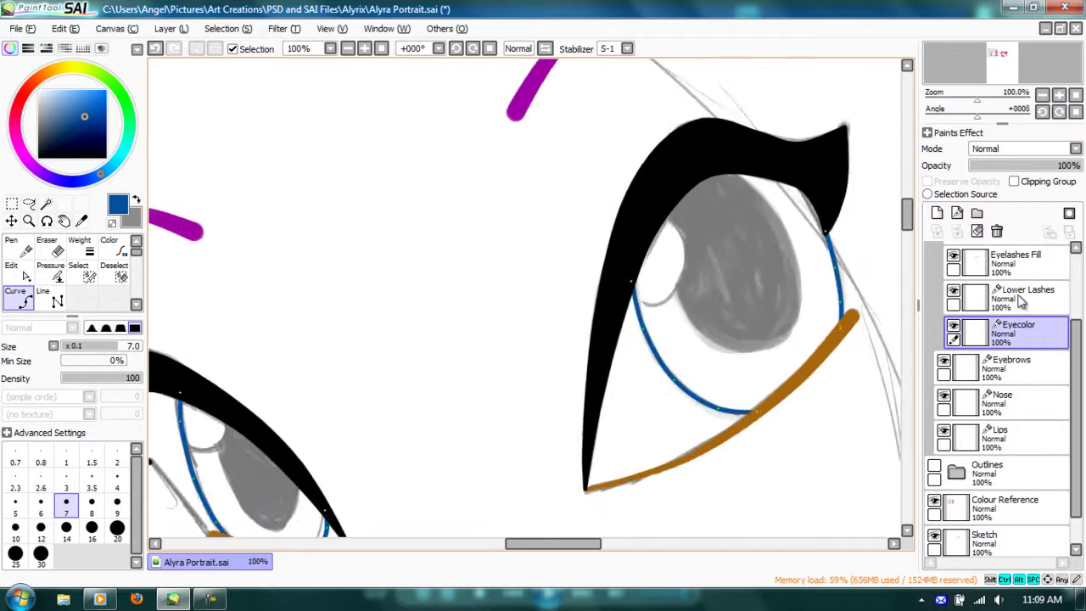
{"action": "left_click", "coordinate": [753, 325], "text": "ctrl+alt"}
{"action": "left_click", "coordinate": [752, 325], "text": "ctrl+alt"}
{"action": "mouse_move", "coordinate": [1027, 325]}
{"action": "left_mouse_down"}
{"action": "mouse_move", "coordinate": [1011, 294]}
{"action": "mouse_move", "coordinate": [1015, 340]}
{"action": "left_mouse_up"}
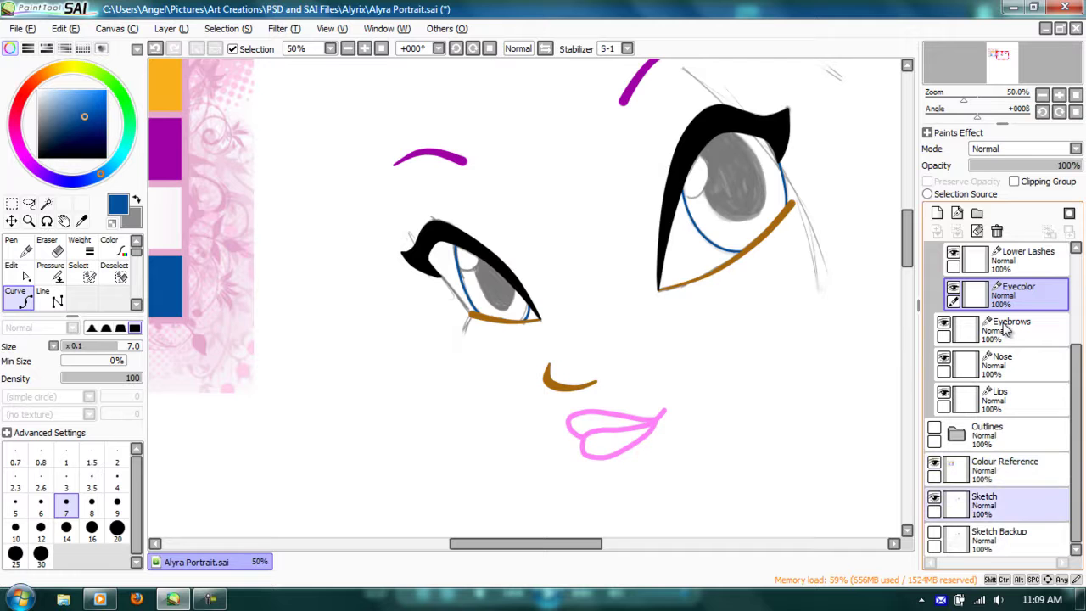
{"action": "left_click", "coordinate": [934, 500]}
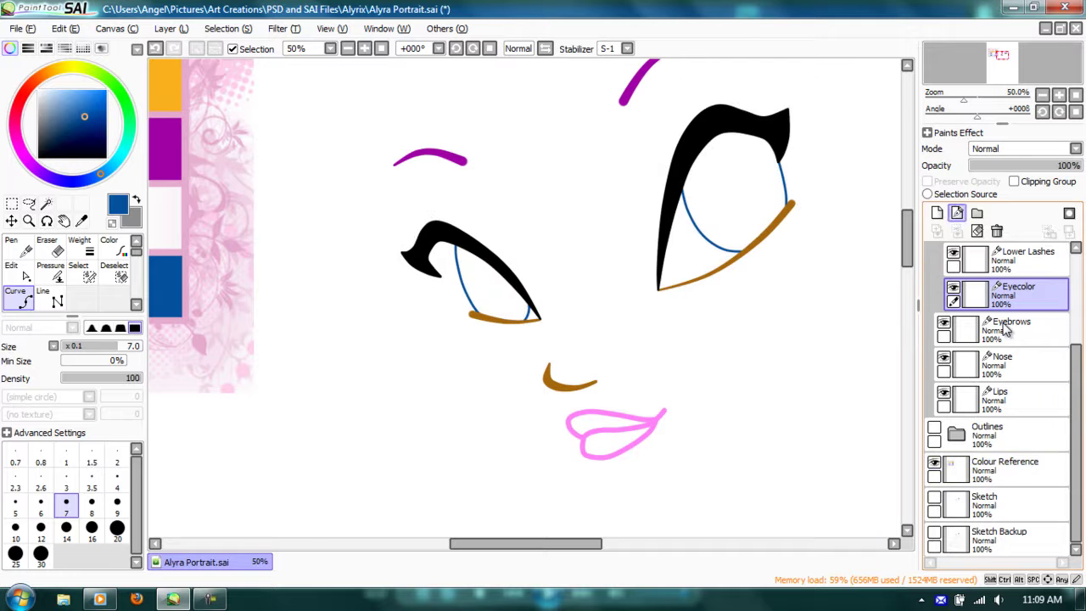
{"action": "left_click", "coordinate": [936, 213]}
{"action": "left_click_drag", "start_coordinate": [1006, 331], "coordinate": [1008, 337]}
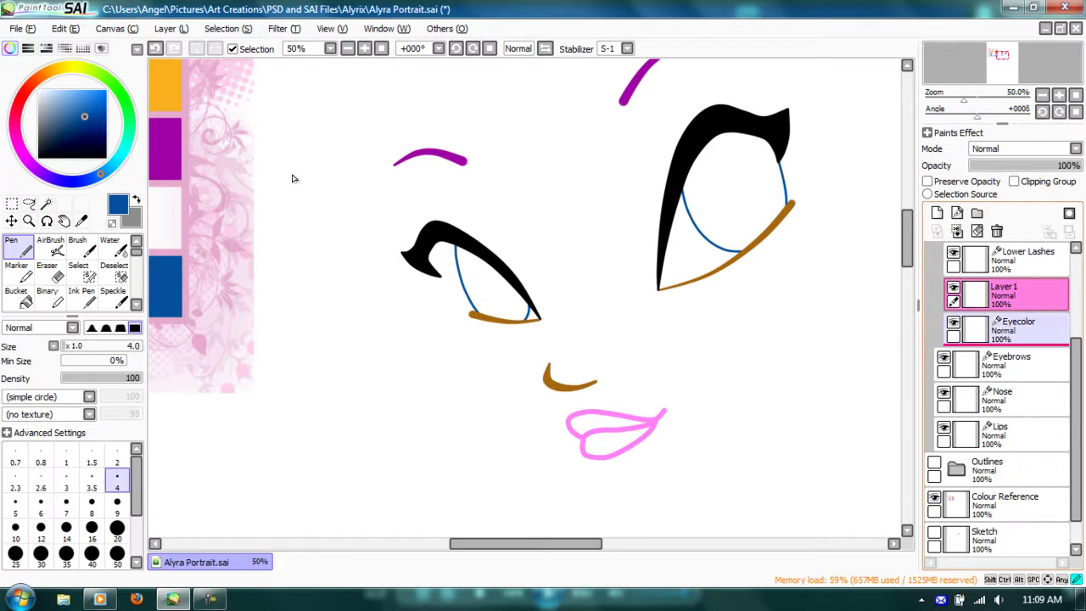
{"action": "key", "text": "F2"}
{"action": "type", "text": "E"}
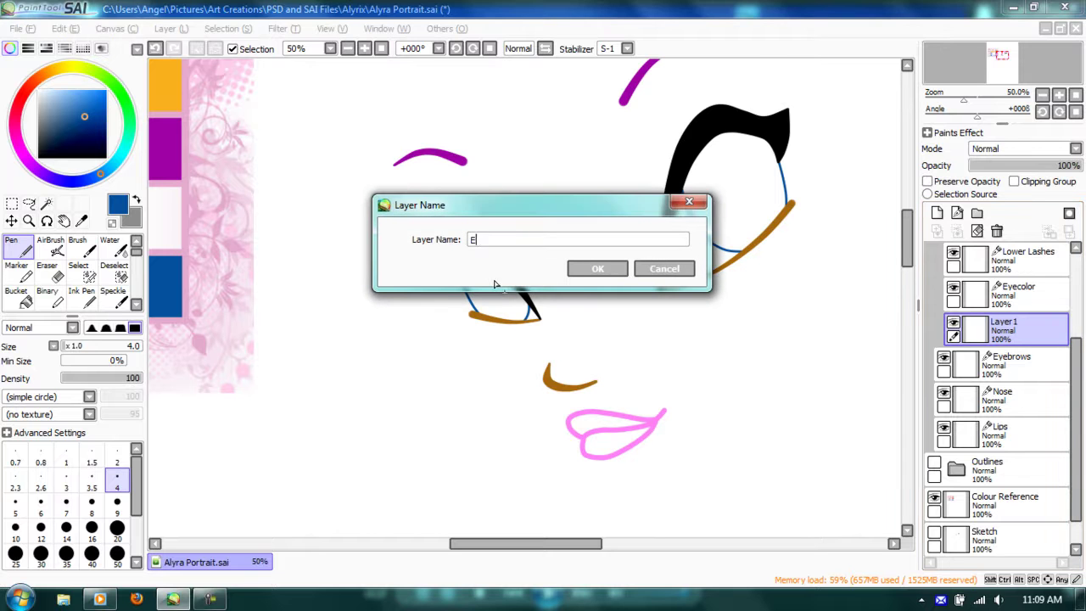
{"action": "type", "text": "yecolor Fill"}
{"action": "key", "text": "Return"}
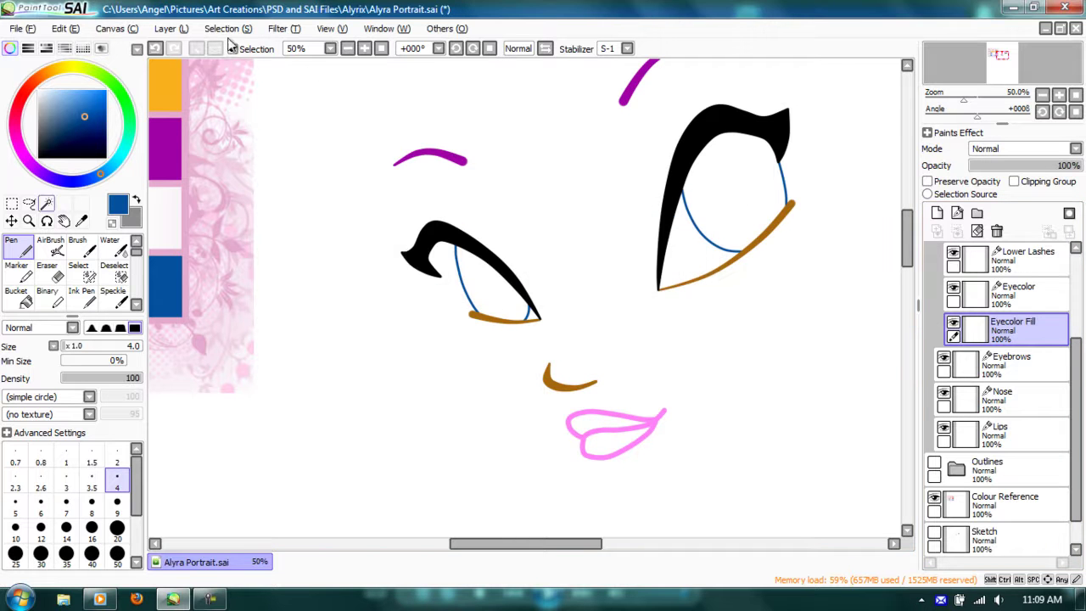
Select the iris areas of both eyes with the Magic Wand and increment the selection three times.
{"action": "left_click", "coordinate": [46, 202]}
{"action": "left_click", "coordinate": [492, 286]}
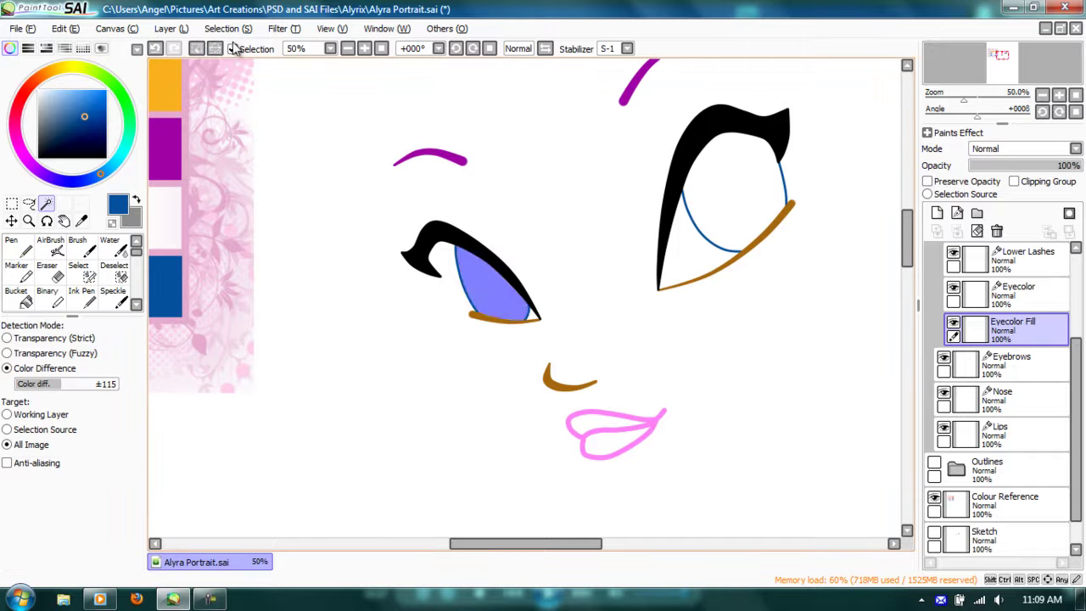
{"action": "key", "text": "alt+s"}
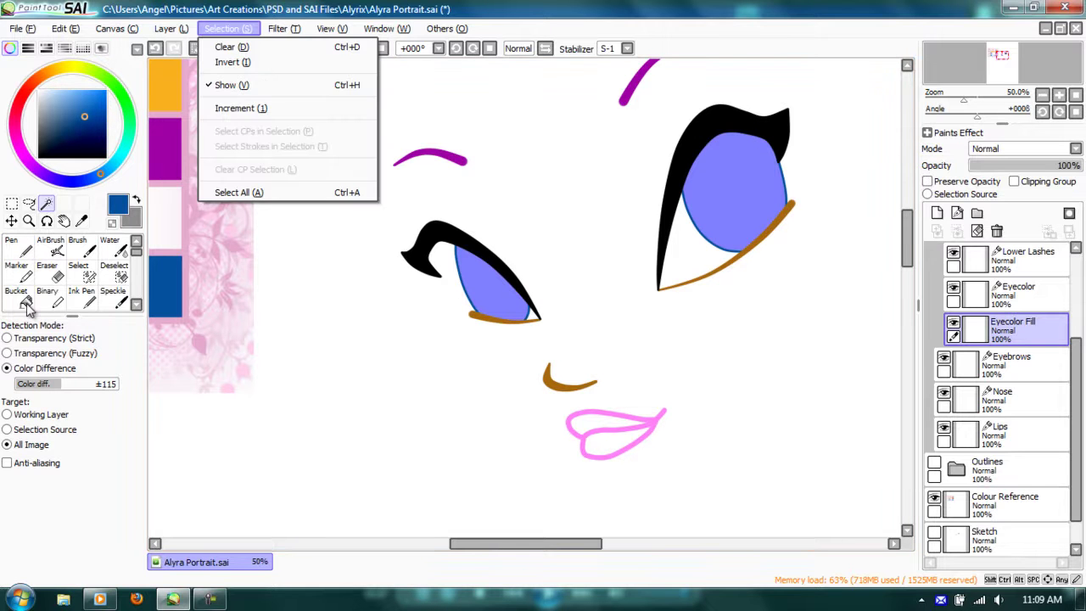
{"action": "left_click", "coordinate": [241, 107]}
{"action": "left_click", "coordinate": [229, 29]}
{"action": "left_click", "coordinate": [241, 108]}
{"action": "left_click", "coordinate": [229, 29]}
{"action": "left_click", "coordinate": [241, 108]}
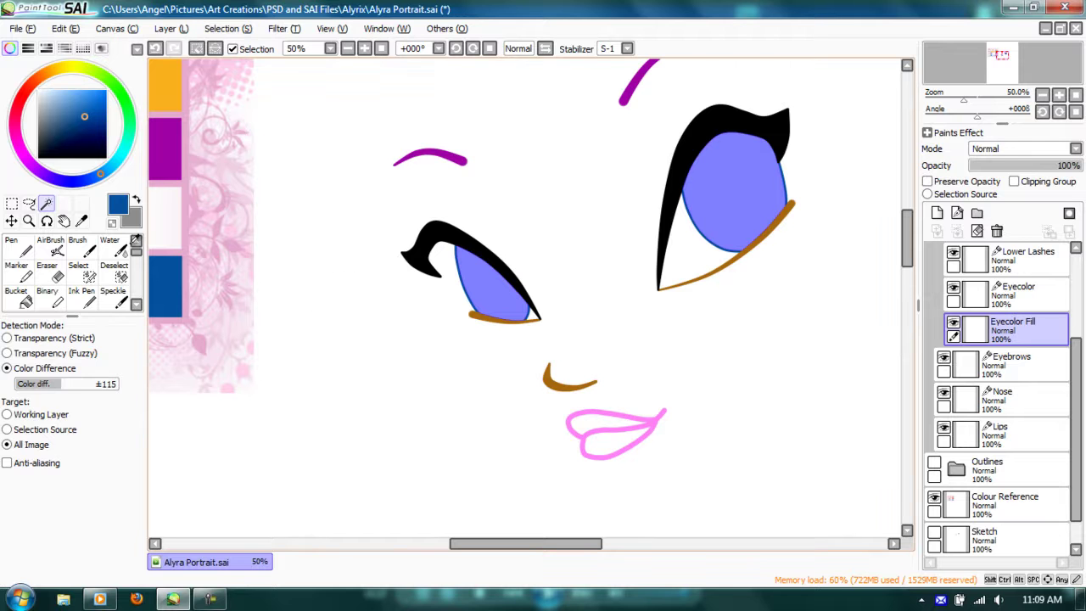
Sample the medium blue from the colour reference chart and fill both selected irises with the Bucket.
{"action": "left_click", "coordinate": [18, 298]}
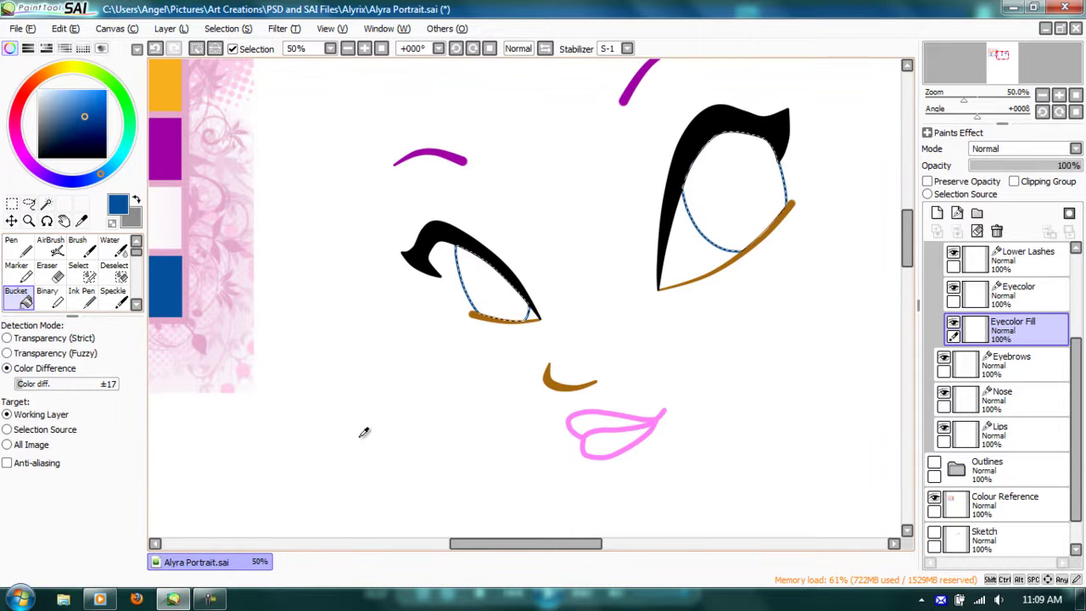
{"action": "left_click_drag", "start_coordinate": [206, 334], "coordinate": [626, 335]}
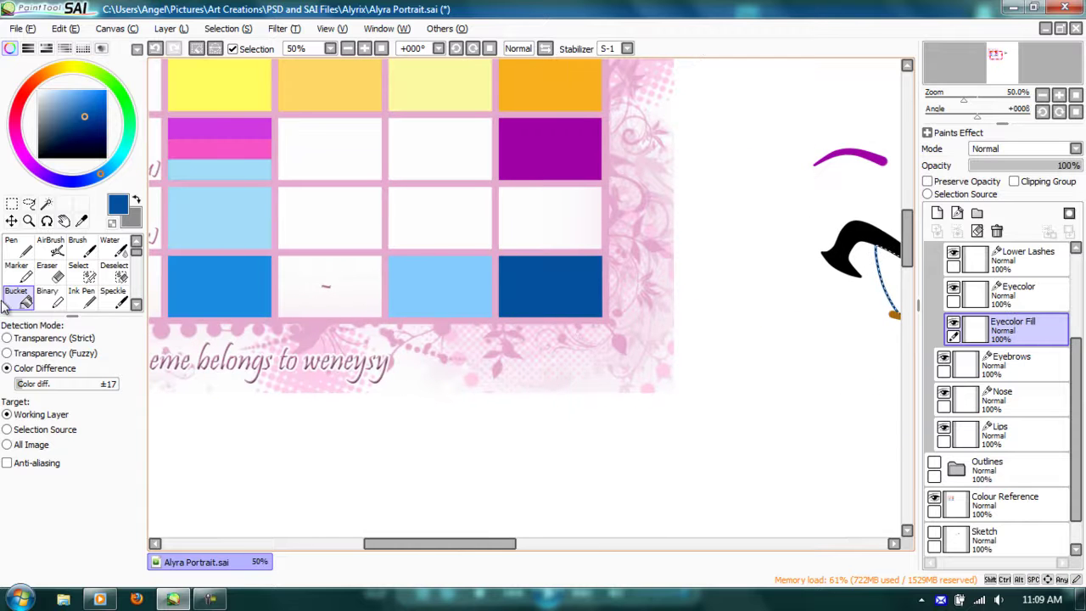
{"action": "left_click", "coordinate": [82, 220]}
{"action": "left_click_drag", "start_coordinate": [681, 341], "coordinate": [822, 486]}
{"action": "left_click", "coordinate": [361, 431]}
{"action": "left_click_drag", "start_coordinate": [857, 374], "coordinate": [180, 254]}
{"action": "left_click", "coordinate": [18, 297]}
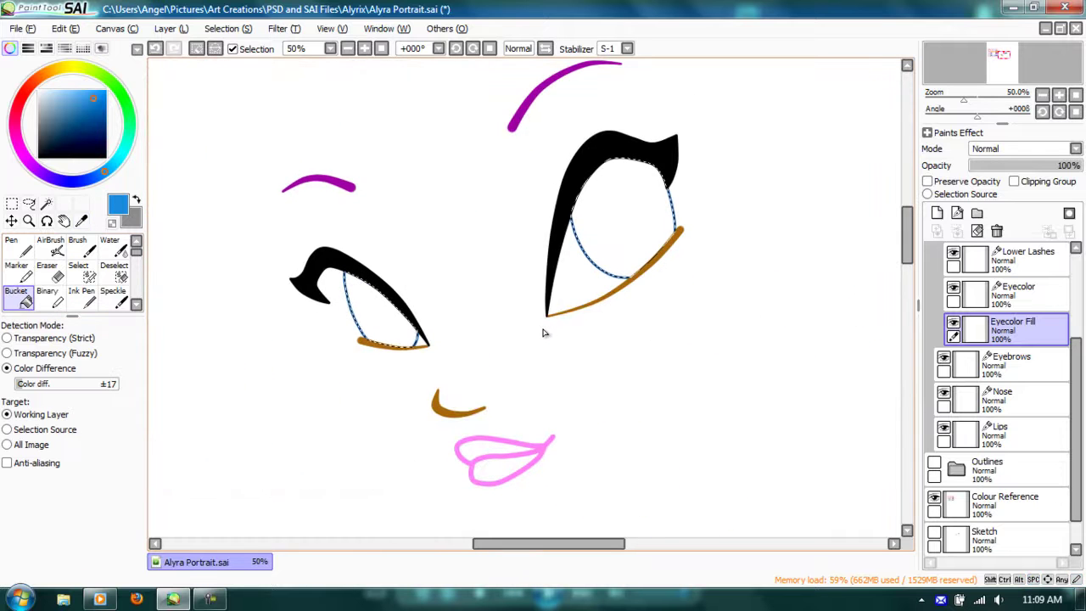
{"action": "left_click", "coordinate": [543, 333]}
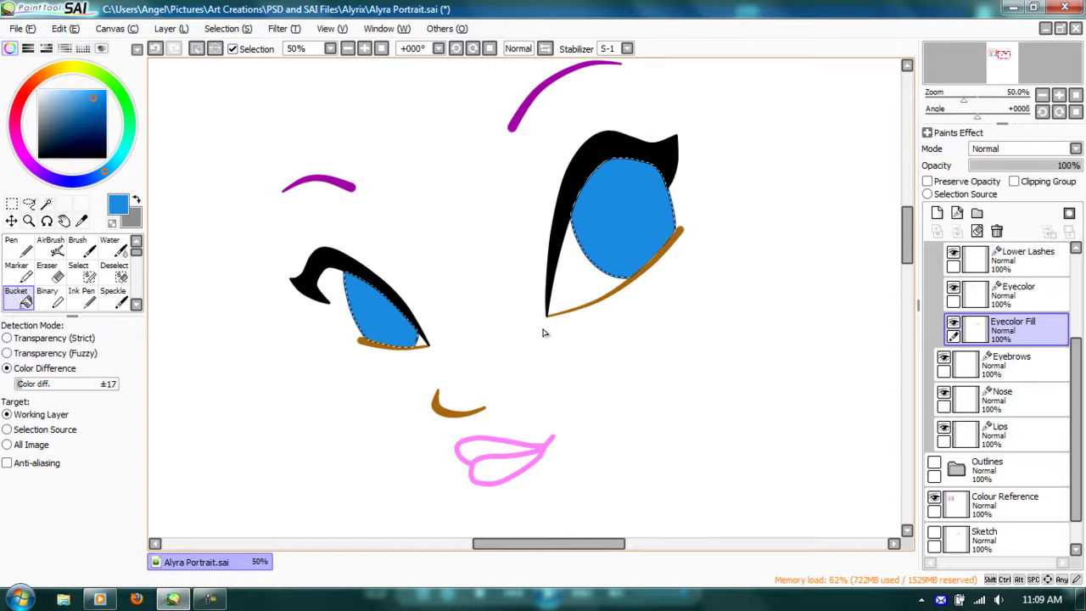
Paint light blue reflections over the lower part of both selected irises with the Pen at size 300.
{"action": "left_click", "coordinate": [542, 328]}
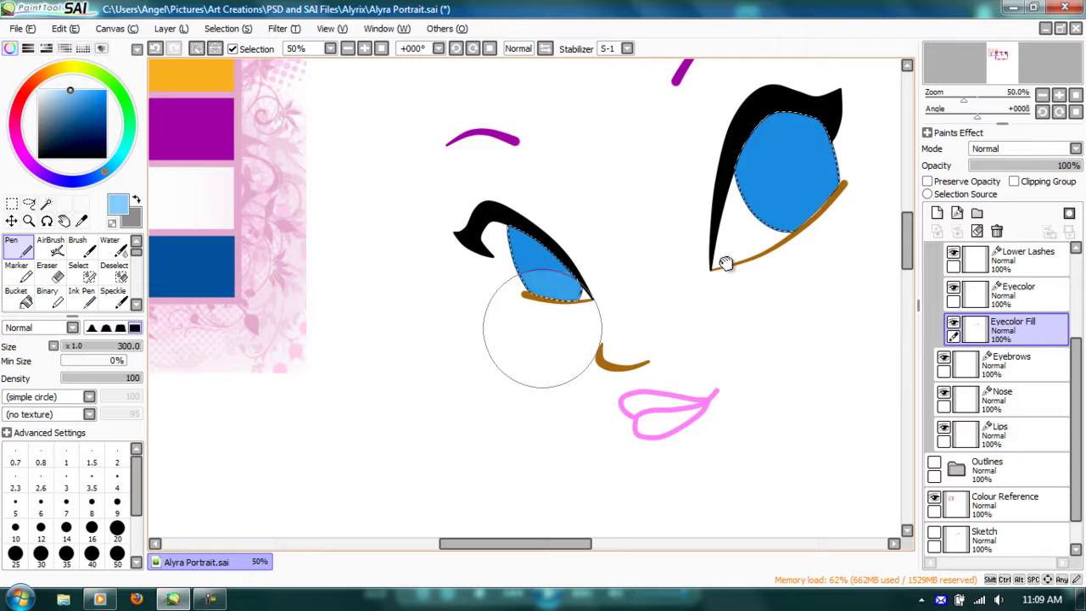
{"action": "left_click", "coordinate": [542, 328]}
{"action": "left_click", "coordinate": [542, 329]}
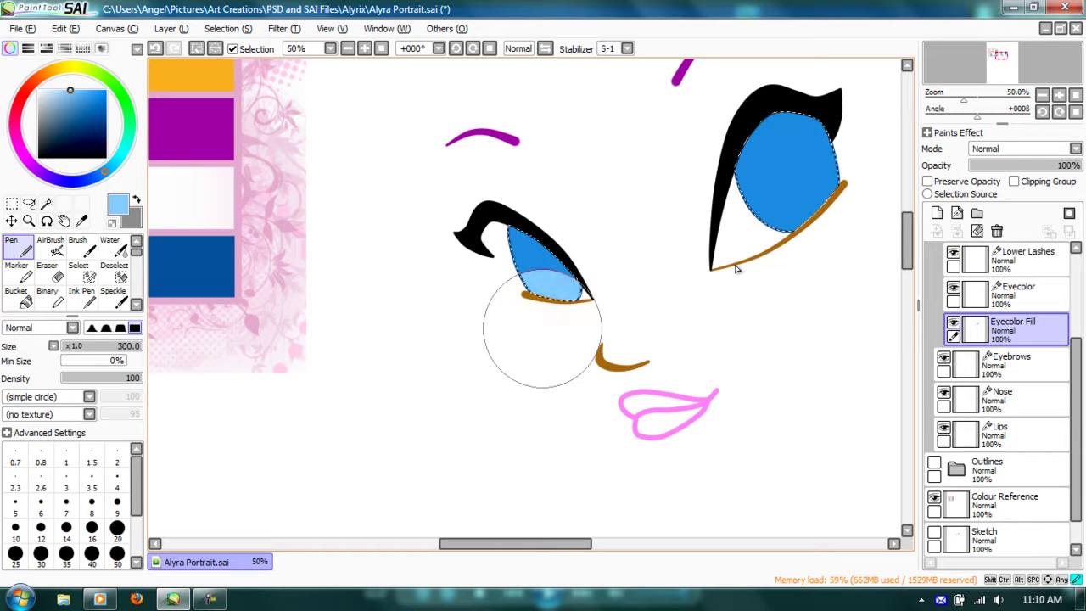
{"action": "key", "text": "space"}
{"action": "left_click_drag", "start_coordinate": [730, 268], "coordinate": [637, 318]}
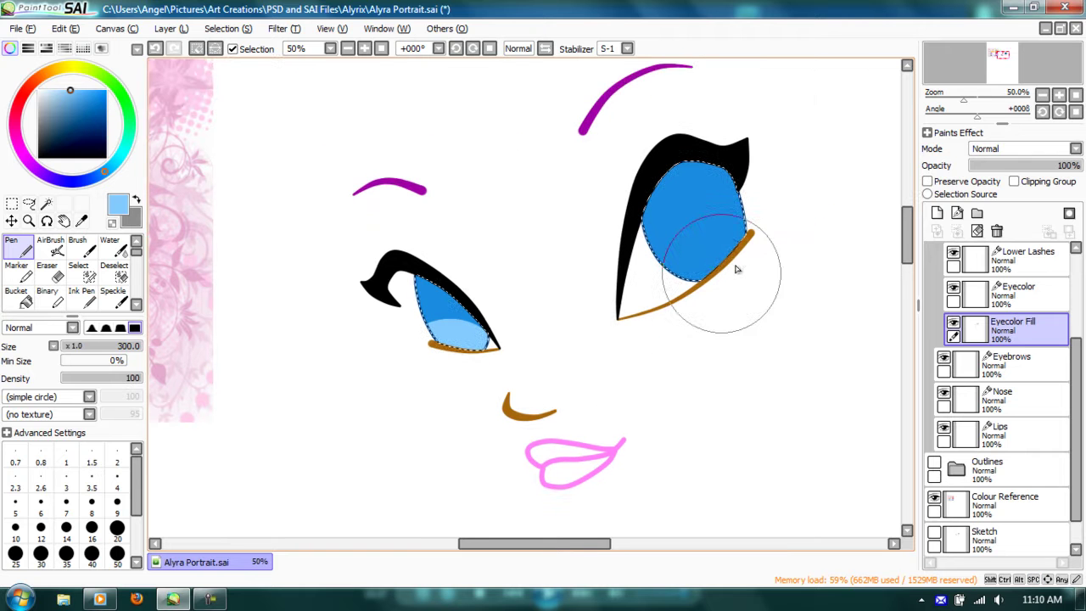
{"action": "left_click_drag", "start_coordinate": [733, 266], "coordinate": [740, 266]}
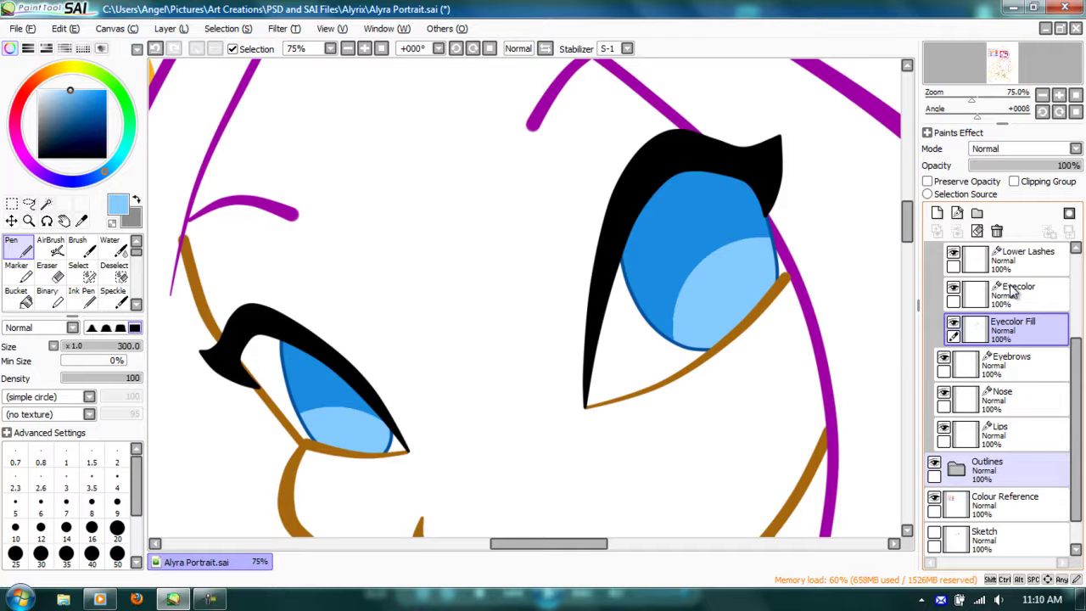
Hide the Outlines folder and create a linework layer named Pupils directly above the Eyecolor layer.
{"action": "left_click", "coordinate": [934, 461]}
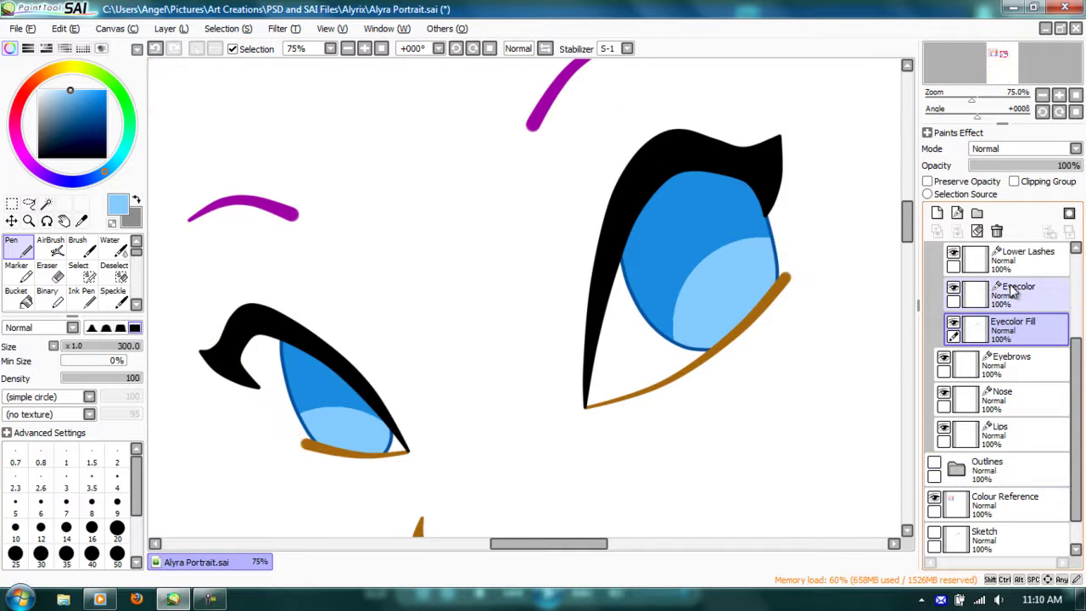
{"action": "left_click", "coordinate": [1012, 291]}
{"action": "left_click", "coordinate": [957, 213]}
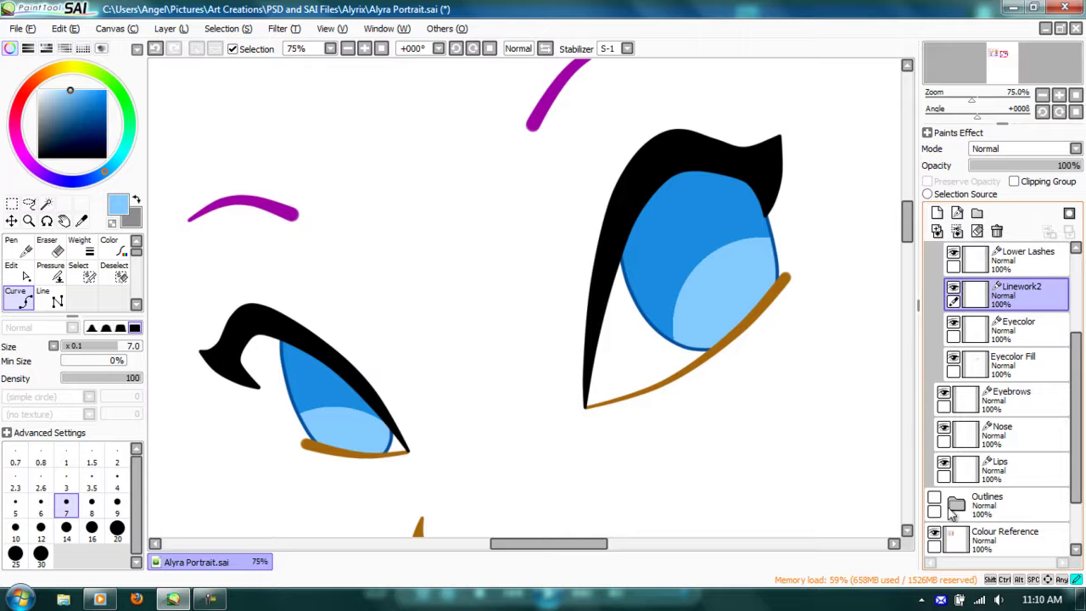
{"action": "double_click", "coordinate": [1018, 293]}
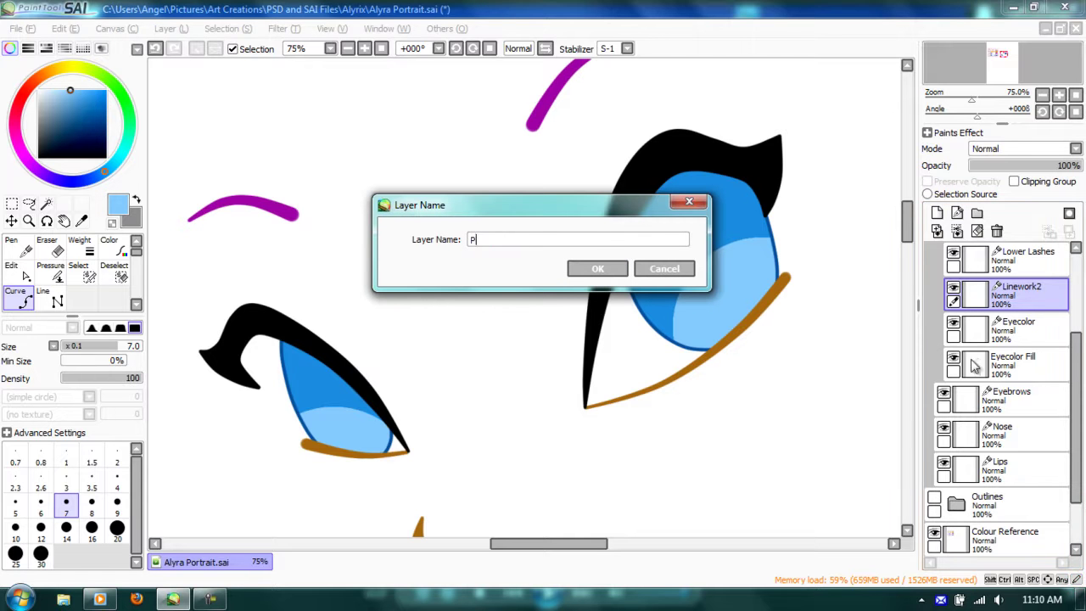
{"action": "type", "text": "Pupils"}
{"action": "key", "text": "Return"}
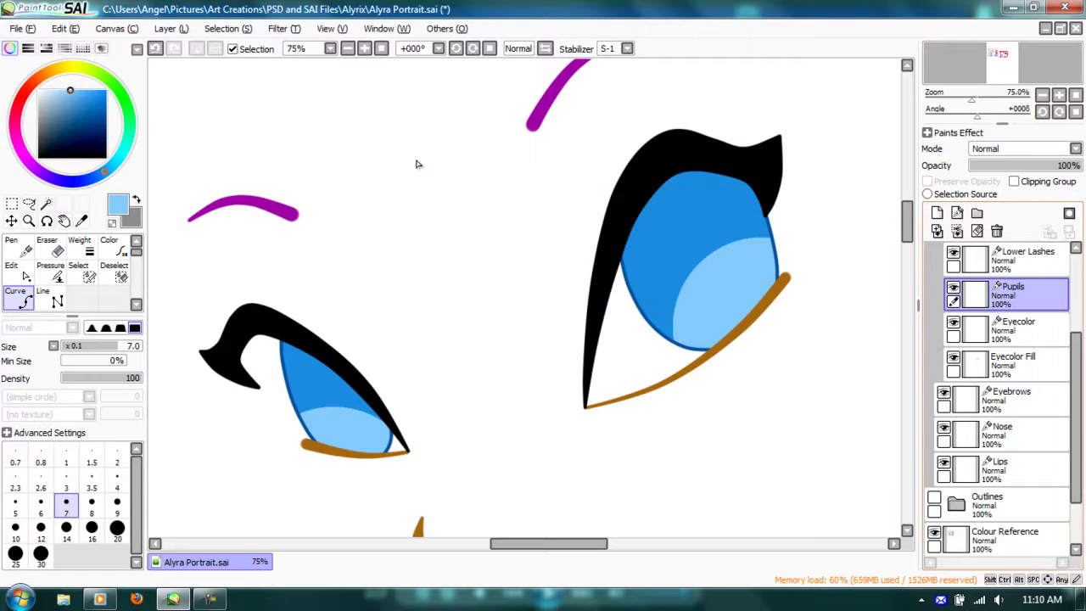
Show the Sketch layer and trace the pupil outlines of both eyes with the black Curve at size 7.
{"action": "scroll", "coordinate": [1001, 381], "scroll_direction": "down", "scroll_amount": 2}
{"action": "left_click", "coordinate": [934, 497]}
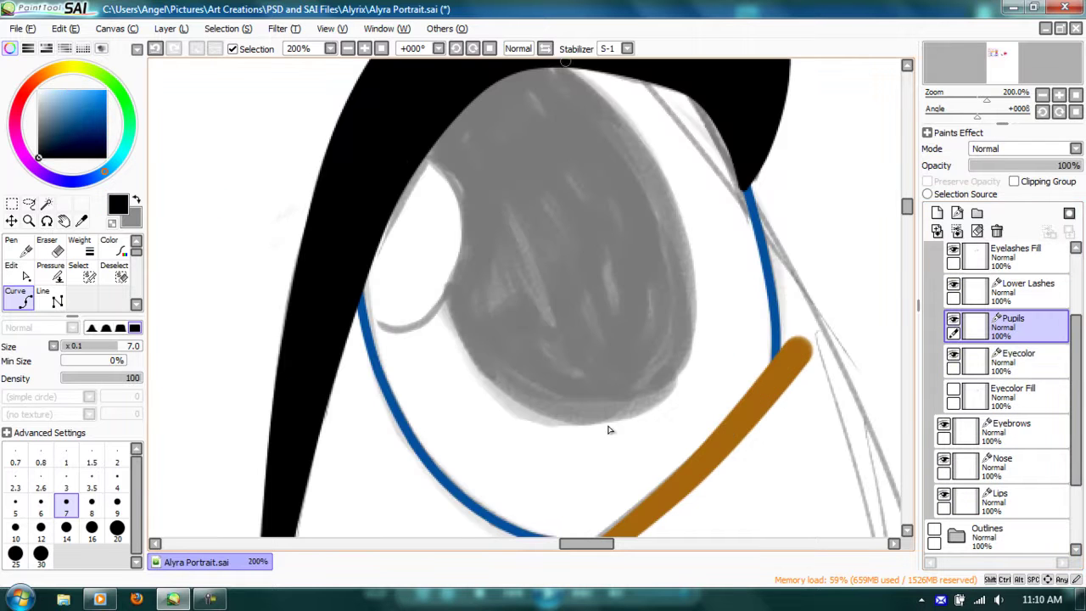
{"action": "left_click", "coordinate": [566, 68]}
{"action": "left_click", "coordinate": [634, 133]}
{"action": "left_click", "coordinate": [694, 354]}
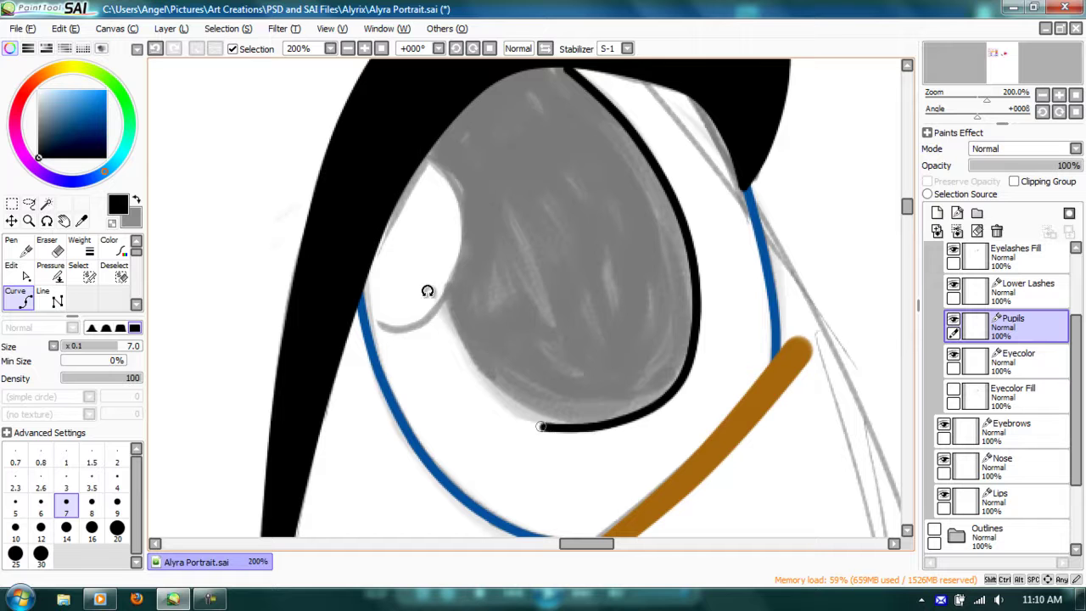
{"action": "left_click", "coordinate": [520, 407]}
{"action": "left_click", "coordinate": [455, 333]}
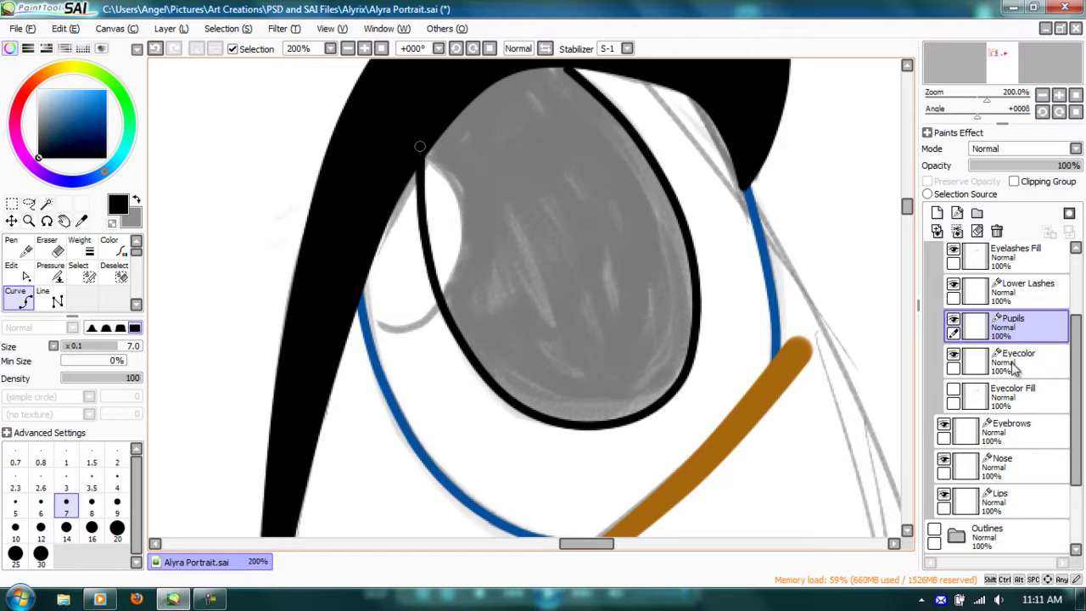
{"action": "key", "text": "Return"}
{"action": "key", "text": "ctrl+alt+space"}
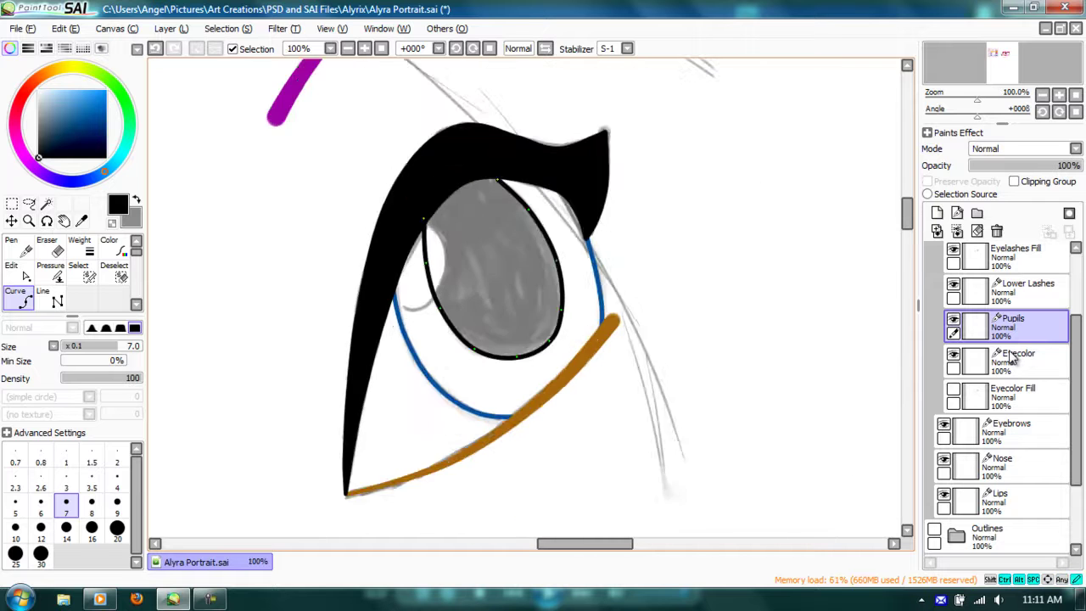
{"action": "key", "text": "space"}
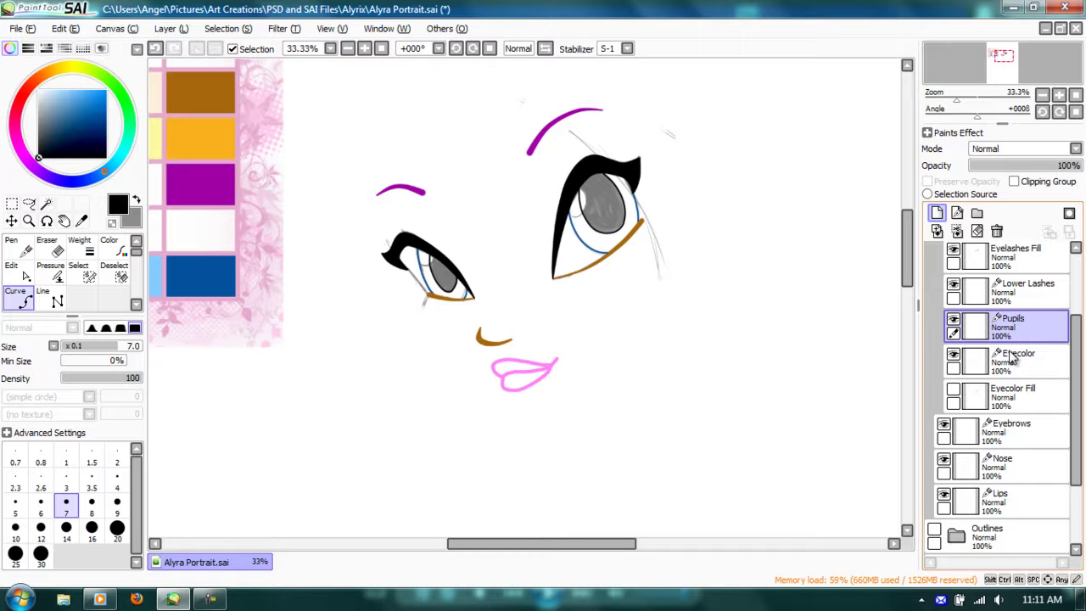
Create a normal layer named Pupil Fill directly below the Pupils layer.
{"action": "left_click", "coordinate": [937, 213]}
{"action": "left_click_drag", "start_coordinate": [1010, 327], "coordinate": [1010, 354]}
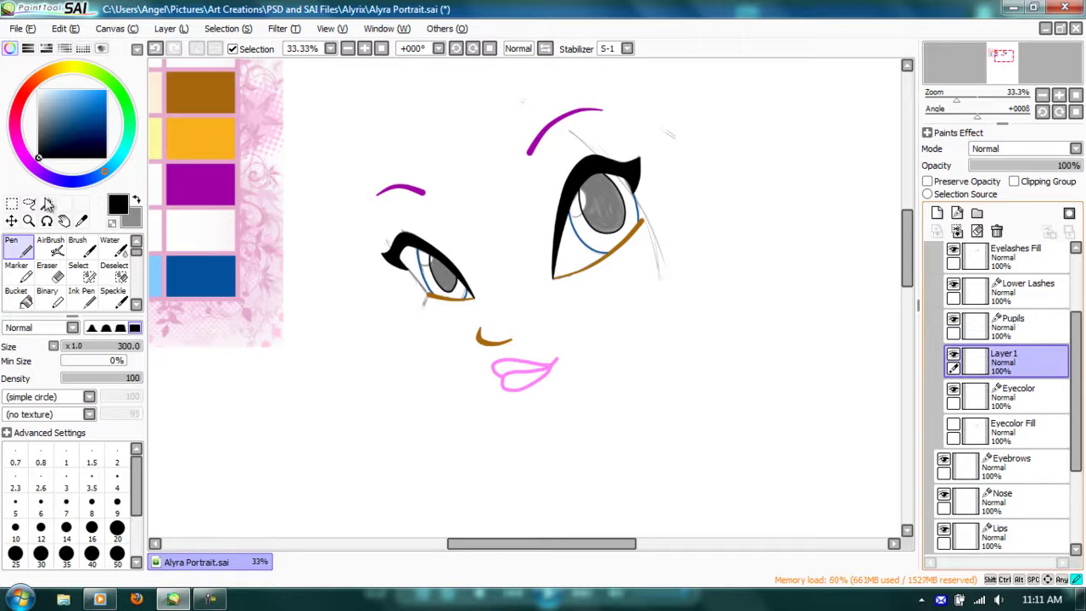
{"action": "type", "text": "Pupil Fill"}
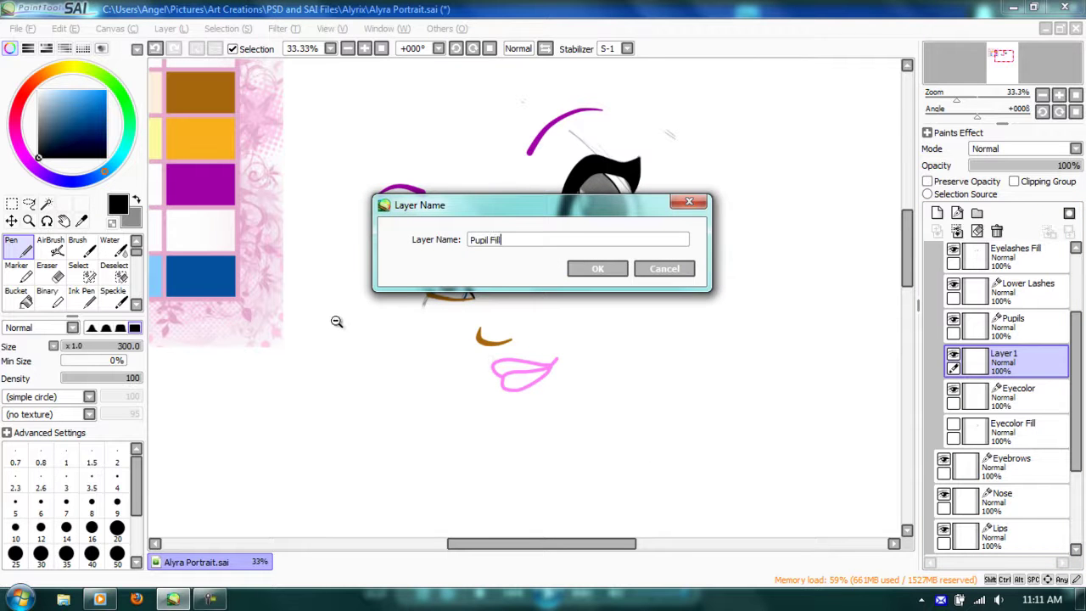
{"action": "key", "text": "Return"}
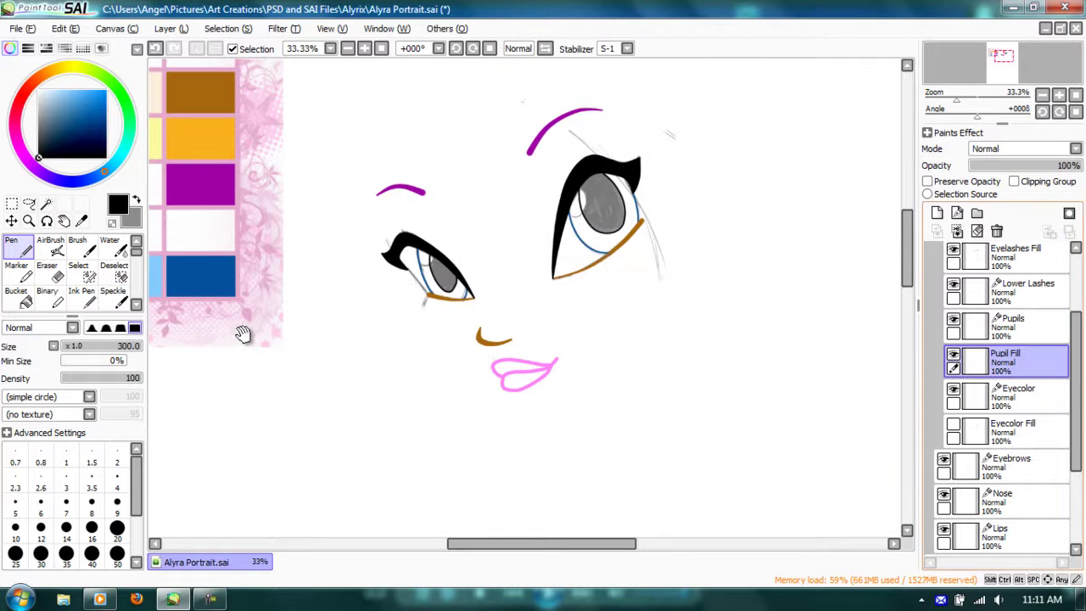
Select the pupil interiors of both eyes with the Magic Wand, detecting on All Image.
{"action": "key", "text": "w"}
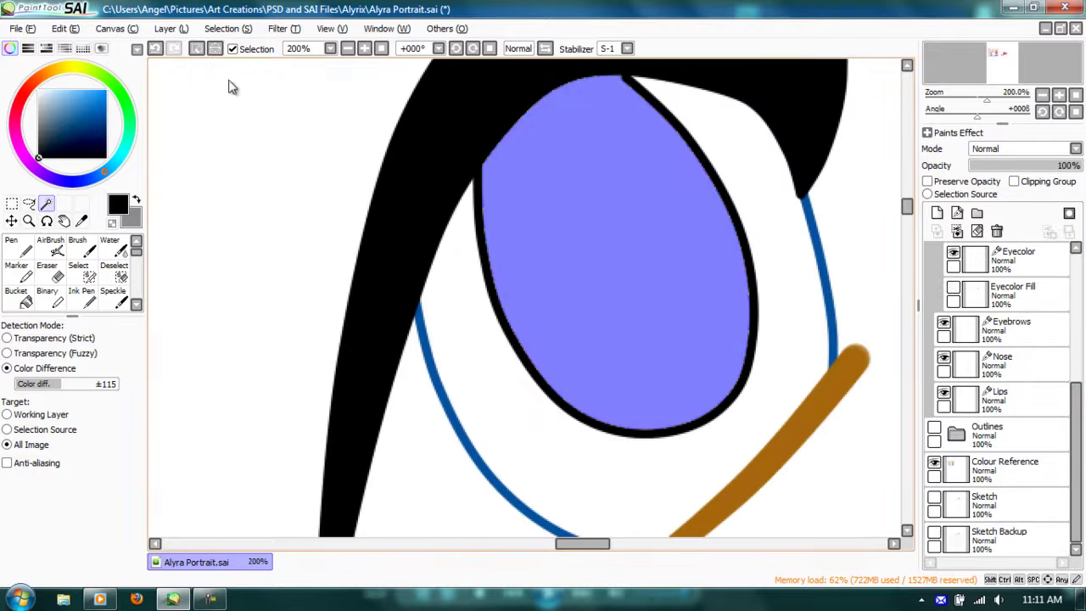
{"action": "scroll", "coordinate": [229, 109], "scroll_direction": "down", "scroll_amount": 3}
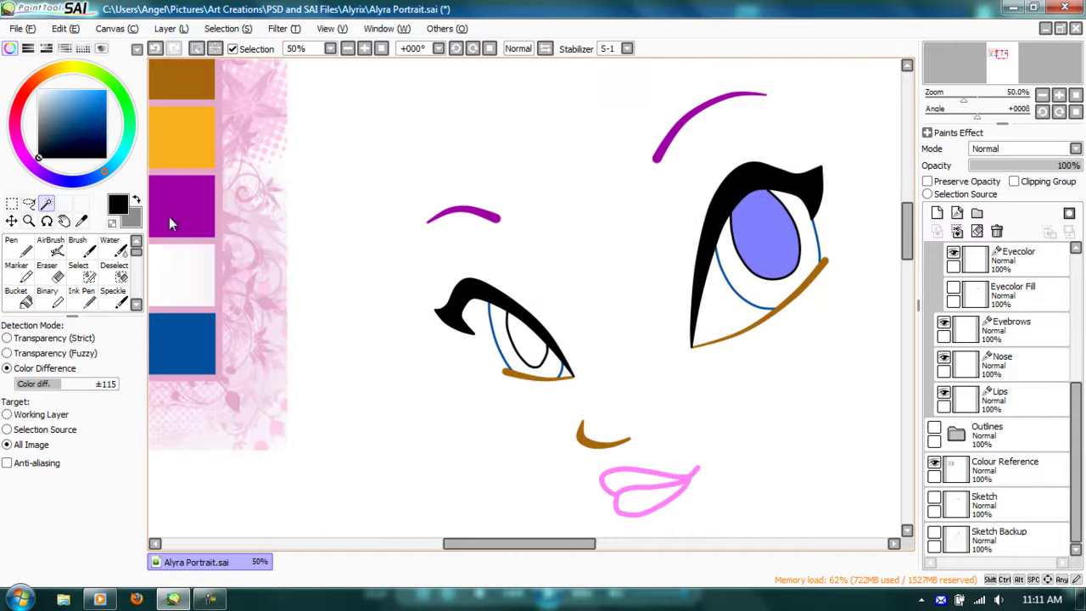
{"action": "left_click", "coordinate": [526, 341]}
Increment the selection three times and fill both pupils with black using the Bucket.
{"action": "left_click", "coordinate": [228, 29]}
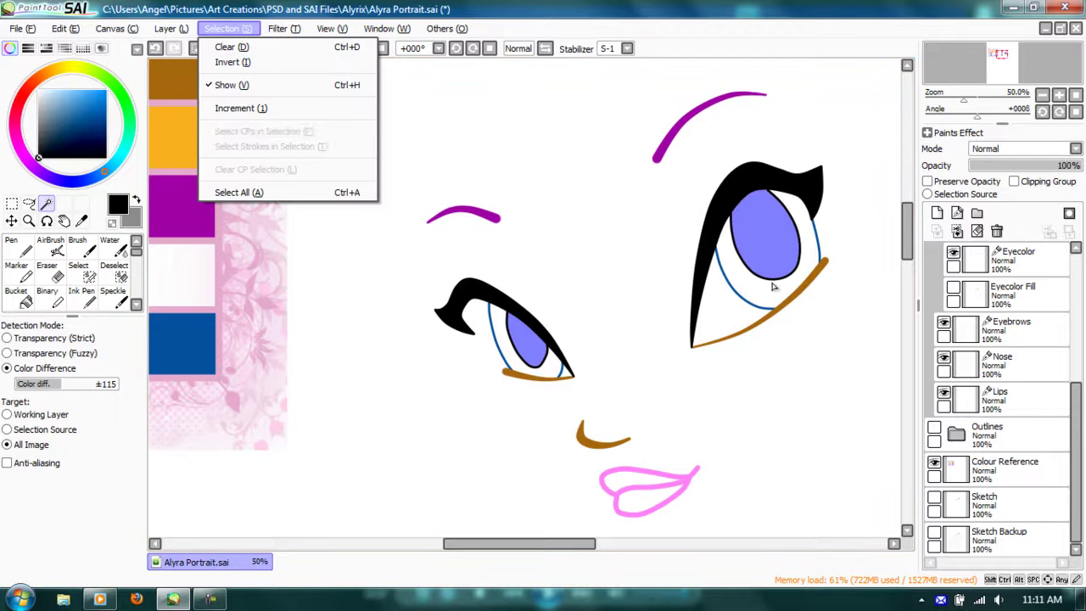
{"action": "key", "text": "Return"}
{"action": "key", "text": "alt+s"}
{"action": "key", "text": "Down"}
{"action": "key", "text": "Down"}
{"action": "key", "text": "Down"}
{"action": "key", "text": "Down"}
{"action": "key", "text": "Return"}
{"action": "key", "text": "alt+s"}
{"action": "key", "text": "Down"}
{"action": "key", "text": "Down"}
{"action": "key", "text": "Down"}
{"action": "key", "text": "Down"}
{"action": "key", "text": "Return"}
{"action": "key", "text": "e"}
{"action": "key", "text": "g"}
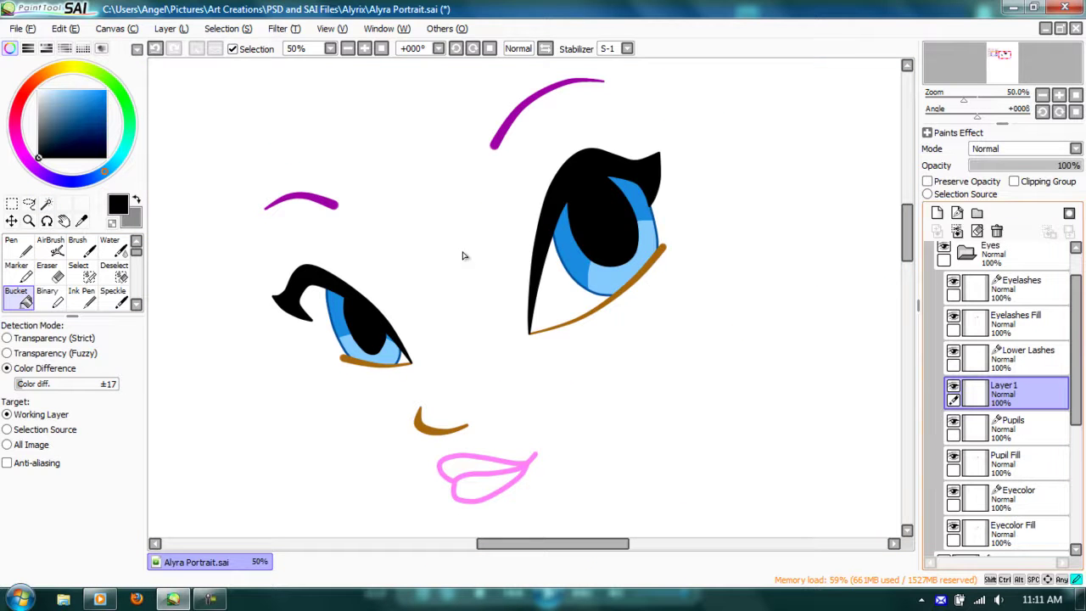
Name the new layer above Pupils Highlights and paint rounded white highlights in the eyes with the Pen.
{"action": "key", "text": "F2"}
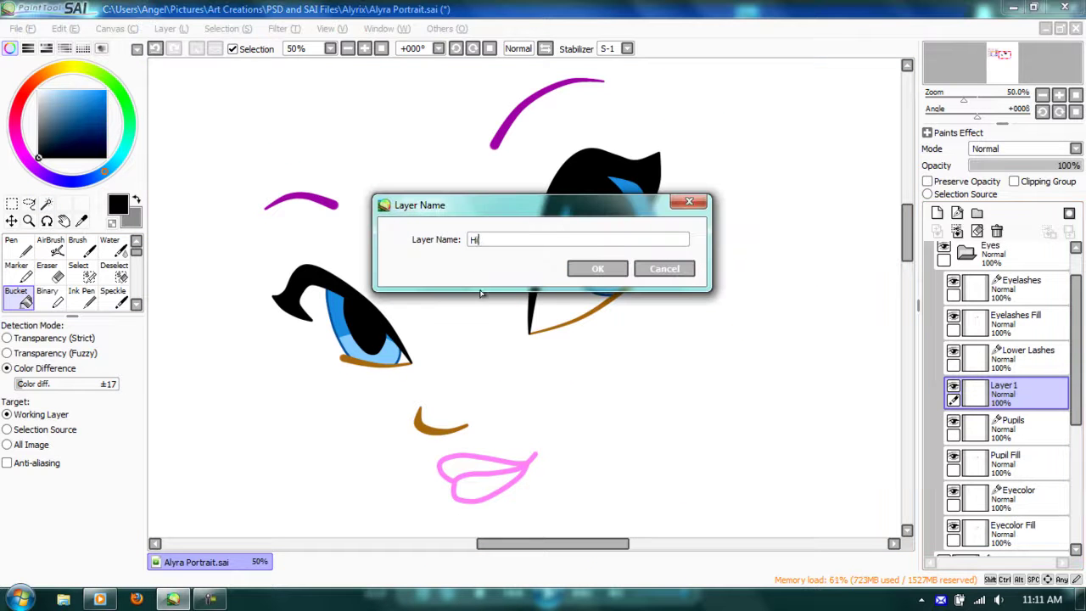
{"action": "key", "text": "Return"}
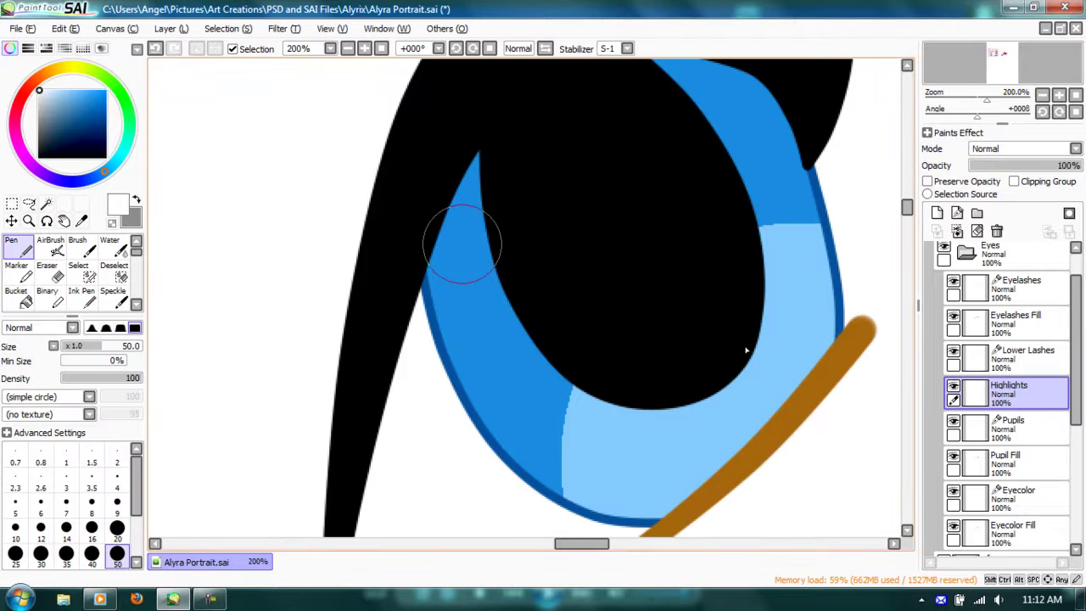
{"action": "mouse_move", "coordinate": [462, 244]}
{"action": "left_mouse_down"}
{"action": "mouse_move", "coordinate": [485, 292]}
{"action": "mouse_move", "coordinate": [517, 260]}
{"action": "mouse_move", "coordinate": [517, 208]}
{"action": "mouse_move", "coordinate": [467, 199]}
{"action": "left_mouse_up"}
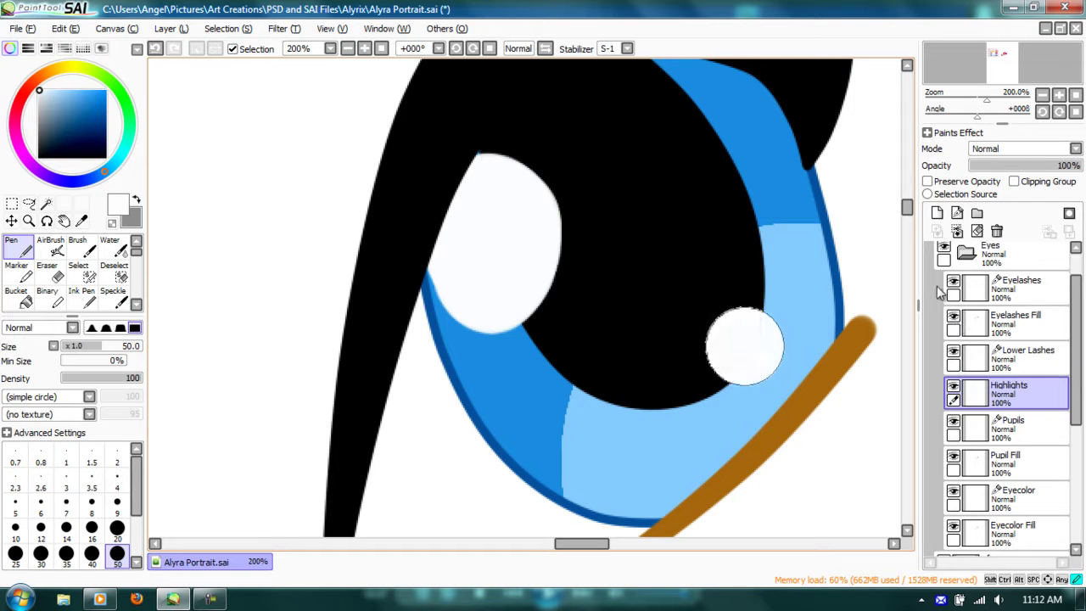
{"action": "left_click_drag", "start_coordinate": [485, 449], "coordinate": [873, 376]}
Collapse the Eyes and Face folders and show the Outlines folder to review the portrait's complete linework.
{"action": "scroll", "coordinate": [745, 376], "scroll_direction": "down", "scroll_amount": 7}
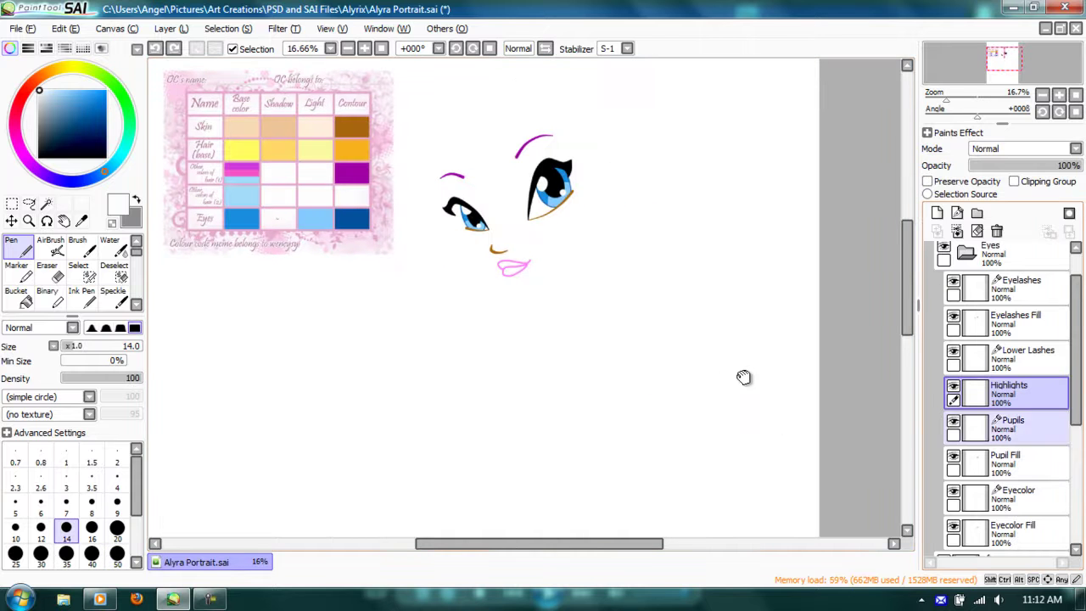
{"action": "scroll", "coordinate": [1018, 430], "scroll_direction": "up", "scroll_amount": 2}
{"action": "left_click", "coordinate": [966, 294]}
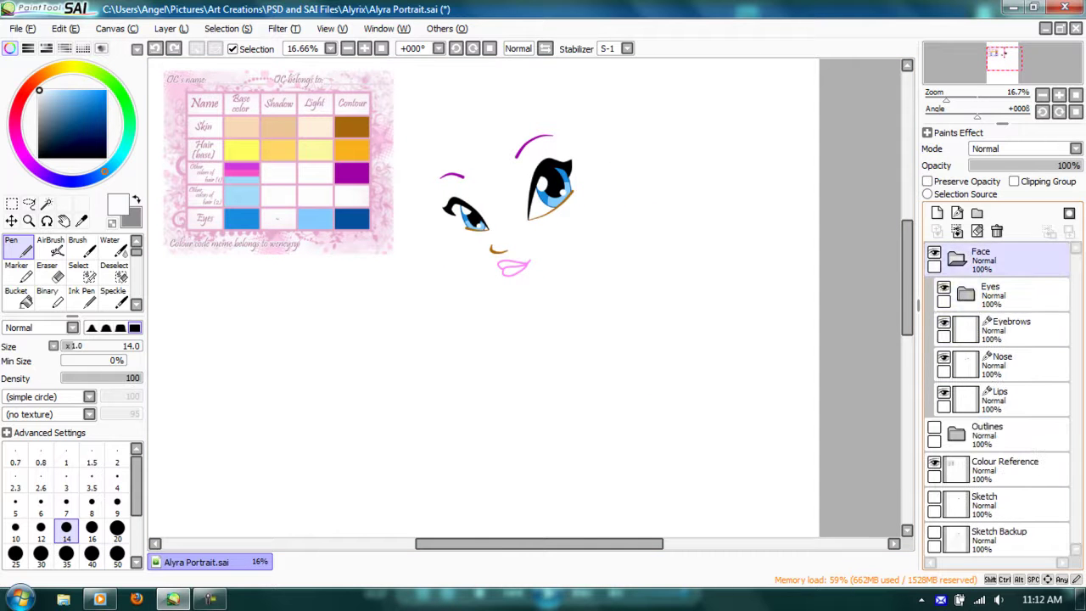
{"action": "left_click", "coordinate": [957, 258]}
{"action": "left_click", "coordinate": [987, 294]}
{"action": "left_click", "coordinate": [934, 287]}
{"action": "left_click", "coordinate": [988, 364]}
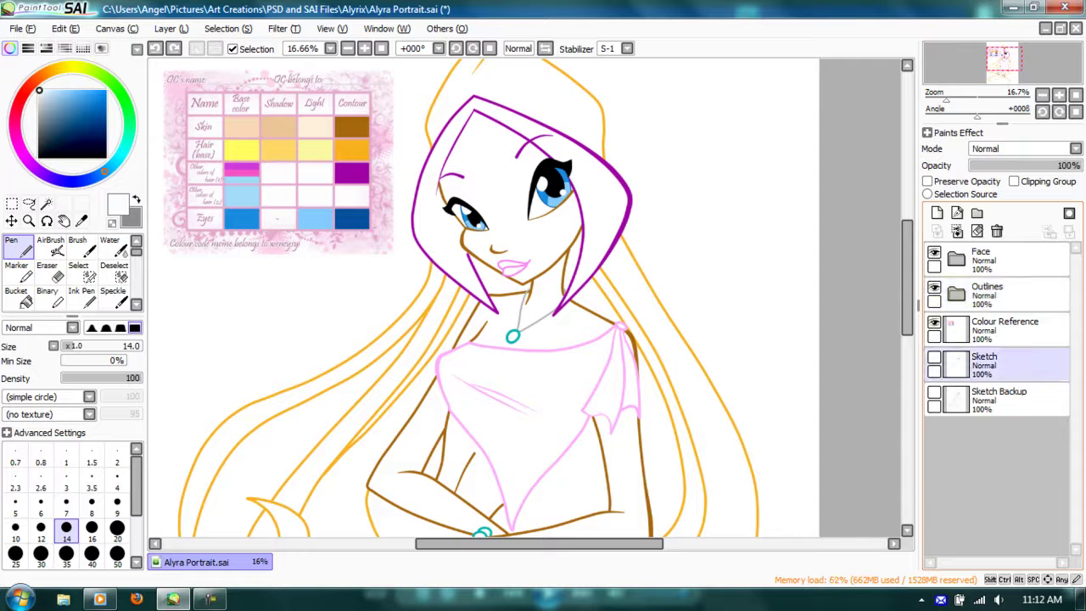
{"action": "scroll", "coordinate": [526, 297], "scroll_direction": "down", "scroll_amount": 2}
{"action": "scroll", "coordinate": [526, 297], "scroll_direction": "up", "scroll_amount": 1}
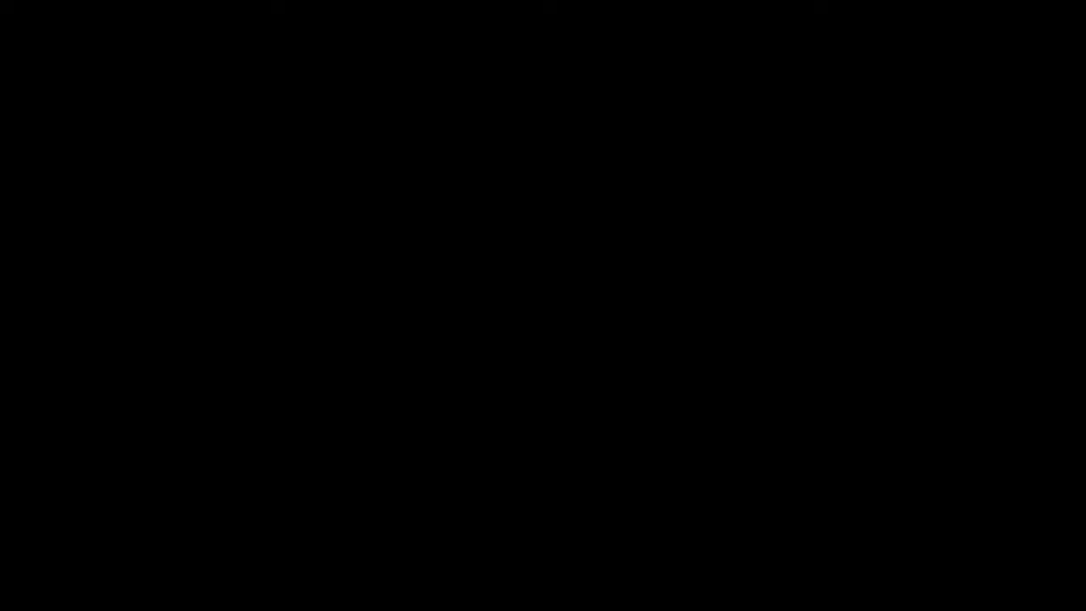